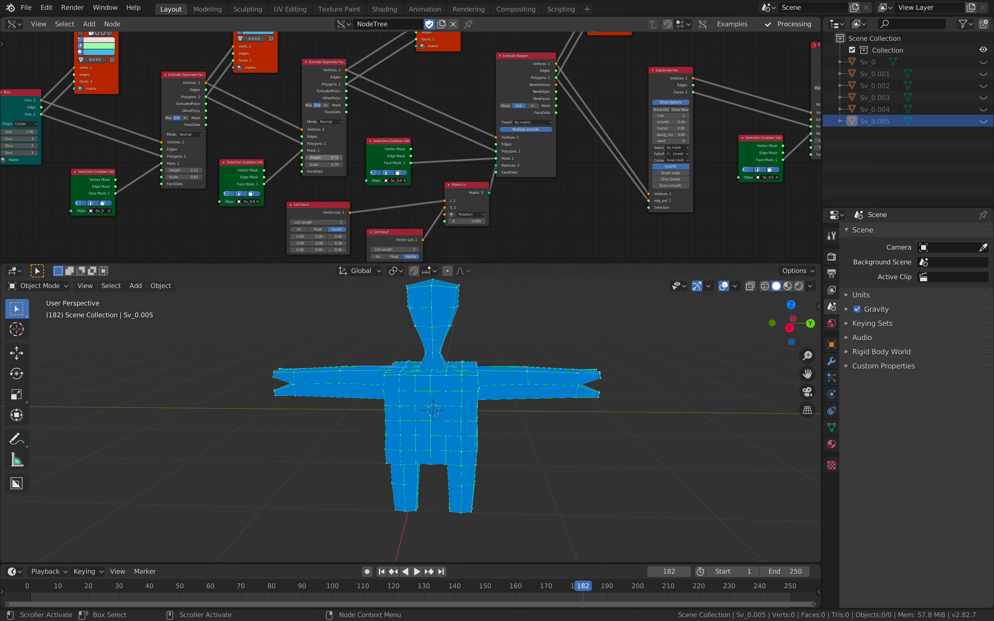
- Raise the height on the second Extrude Separate Faces node and lower it on the first to reshape the character
left_click_drag(323, 158, 333, 158)
middle_click_drag(432, 296, 405, 260)
left_click_drag(183, 170, 172, 170)
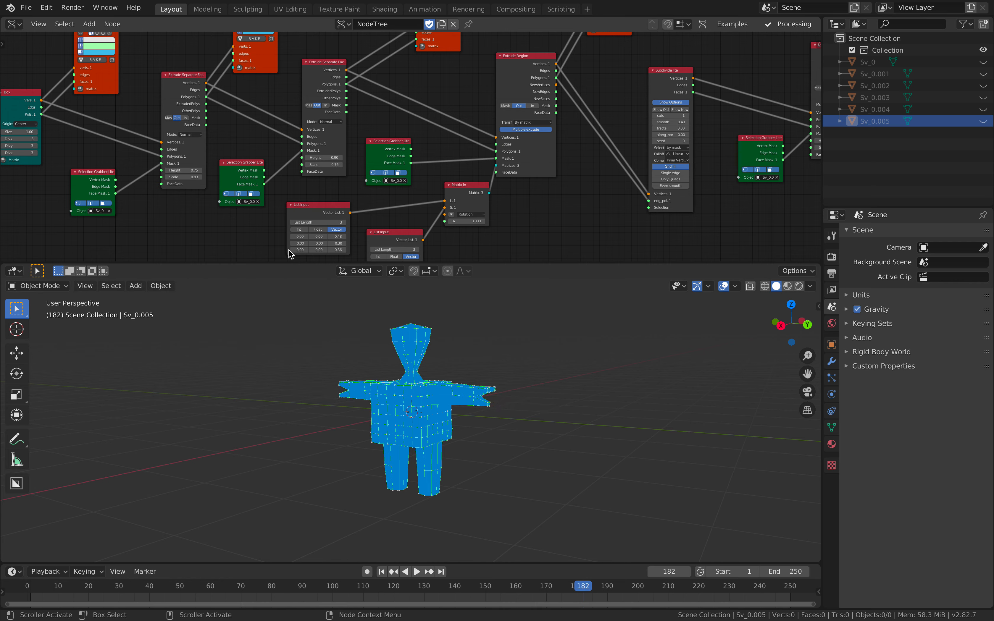
mouse_move(406, 341)
middle_mouse_down()
mouse_move(415, 333)
mouse_move(402, 339)
mouse_move(415, 356)
middle_mouse_up()
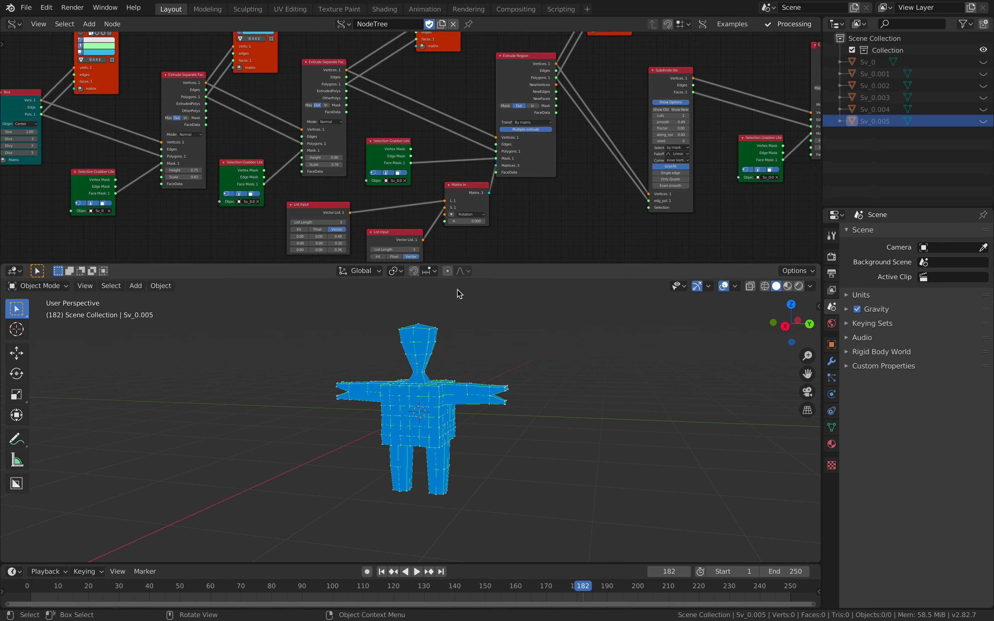
middle_click_drag(540, 180, 513, 177)
middle_click_drag(493, 357, 444, 373)
middle_click_drag(561, 226, 451, 224)
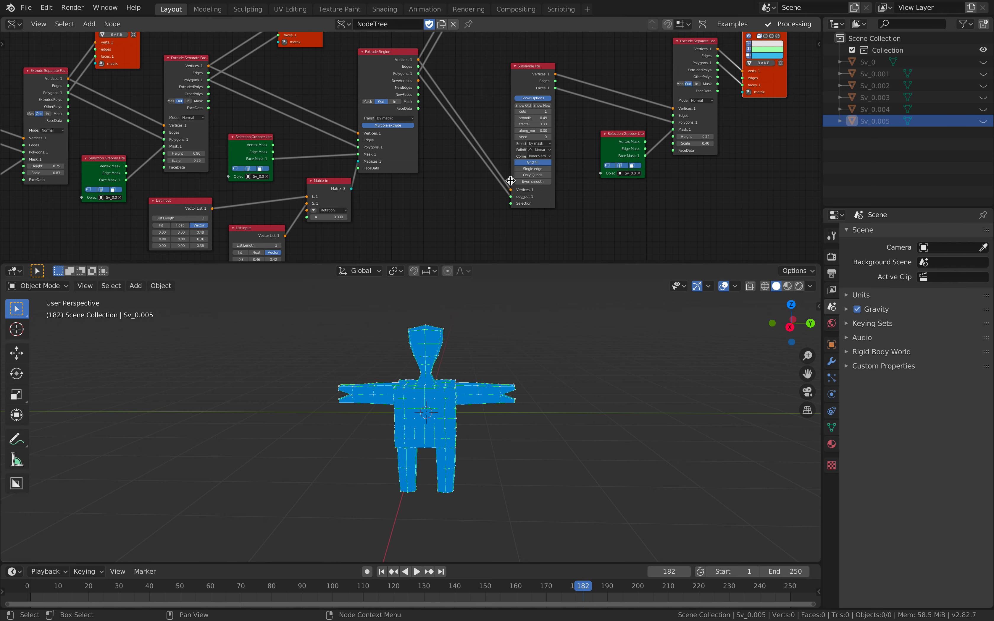
middle_click_drag(455, 166, 641, 164)
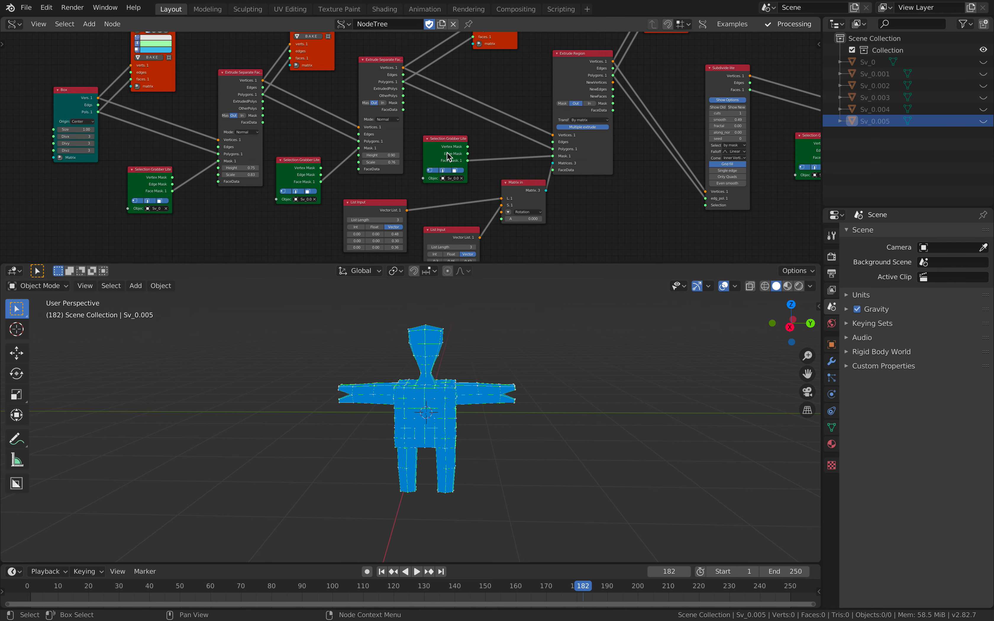
- Increase the heights of both Extrude Separate Faces nodes and inspect the reshaped character with its full node tree
left_click_drag(382, 162, 423, 162)
left_click_drag(241, 168, 293, 175)
middle_click_drag(428, 383, 462, 375)
scroll(406, 187, "down", 4)
middle_click_drag(406, 187, 395, 193)
- Start a new General file, discarding the changes to the character scene
left_click(26, 7)
mouse_move(37, 20)
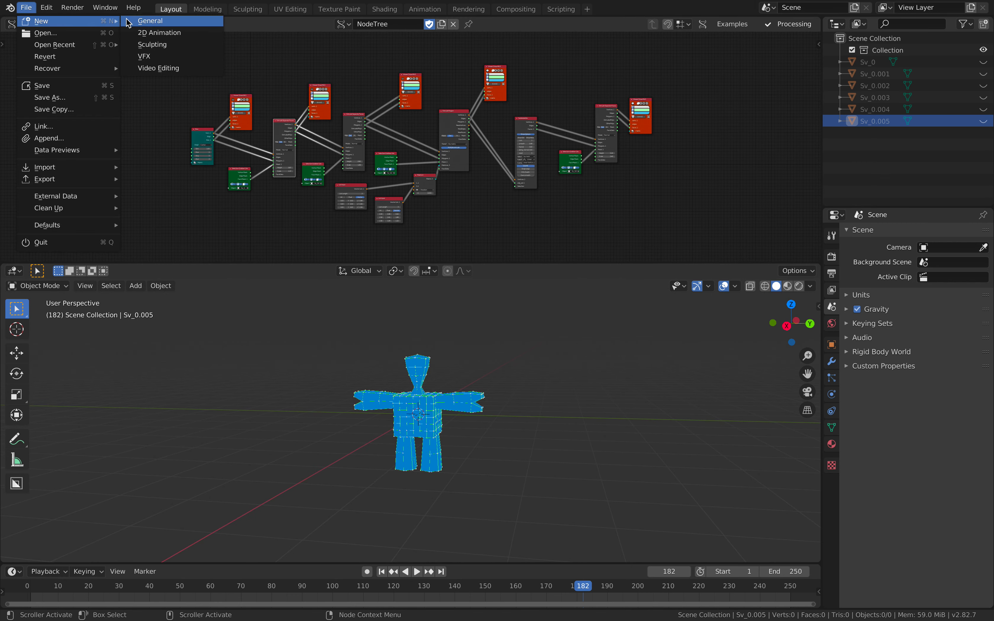
left_click(134, 21)
left_click(415, 327)
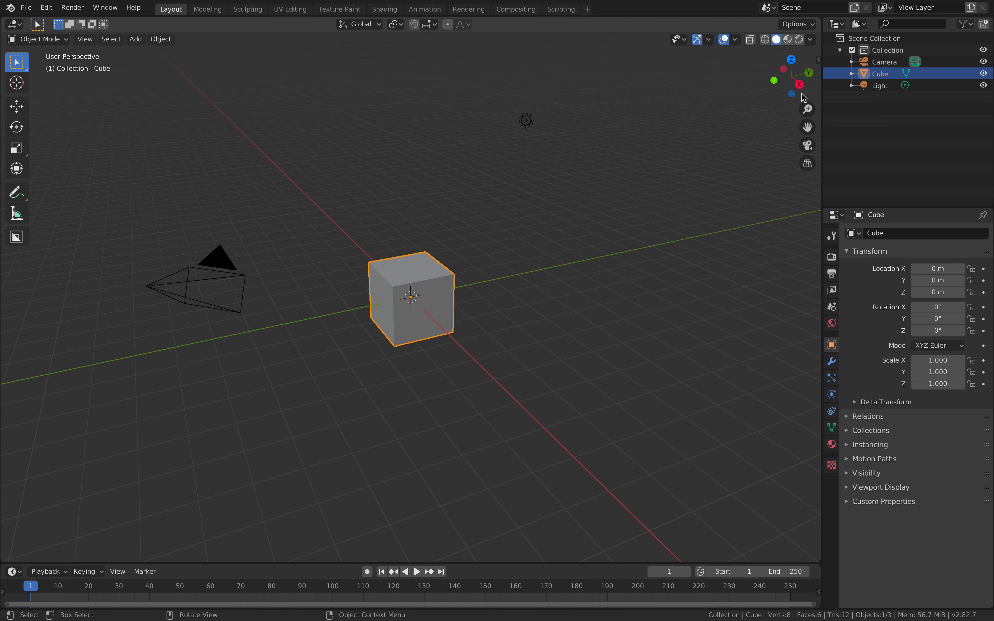
- Split the 3D viewport horizontally and turn the upper area into a Sverchok Nodes editor with a new node tree
left_click_drag(818, 18, 493, 286)
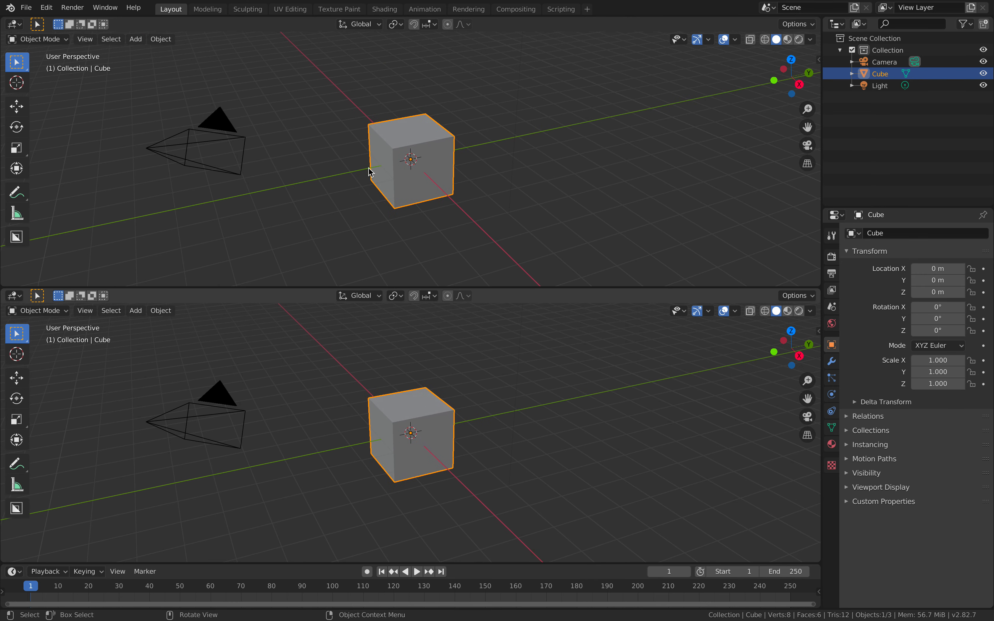
left_click(16, 25)
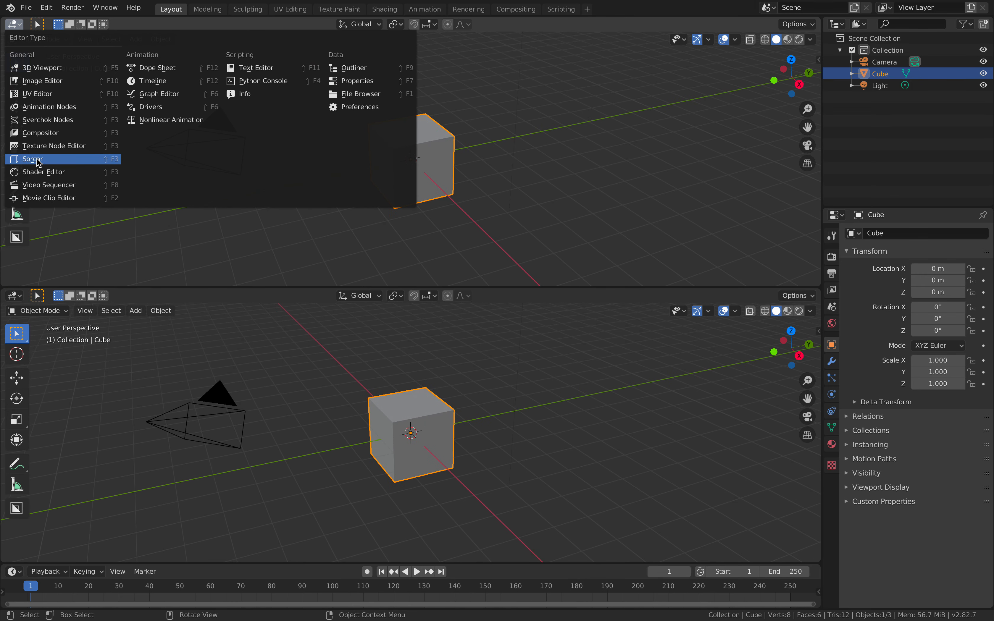
left_click(50, 120)
left_click(396, 28)
- Add a Selection Grabber Lite node to the empty node tree and hide the node editor's sidebar
key("shift+a")
left_click(365, 109)
type("s")
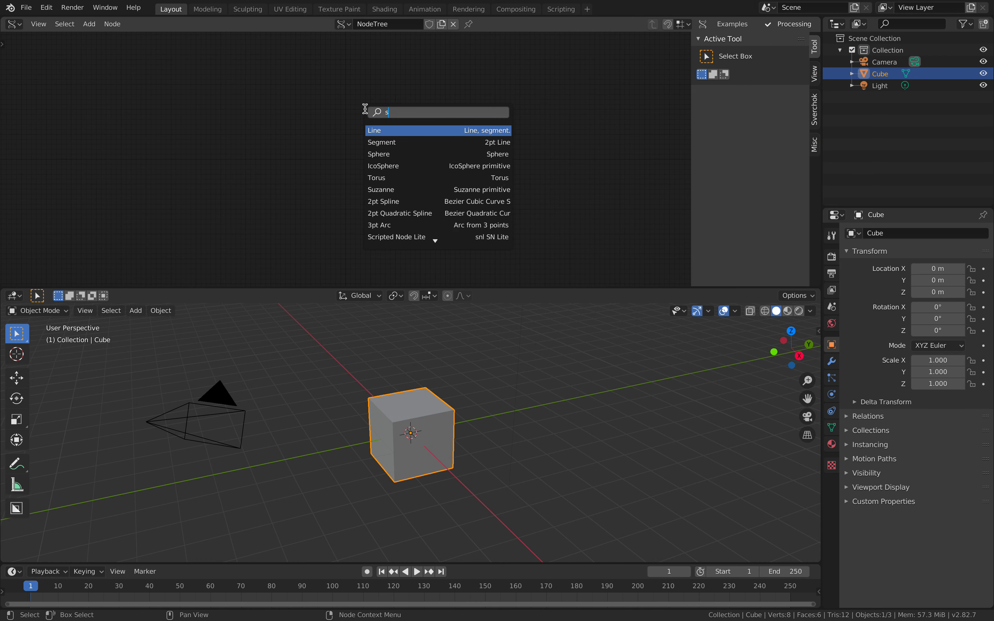
type("election")
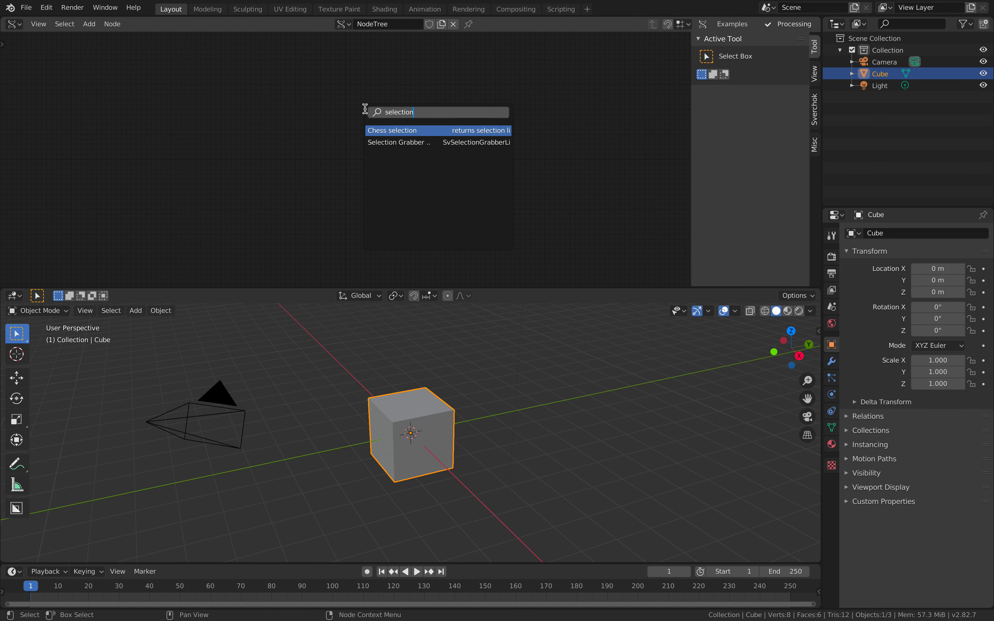
left_click(380, 142)
left_click(391, 139)
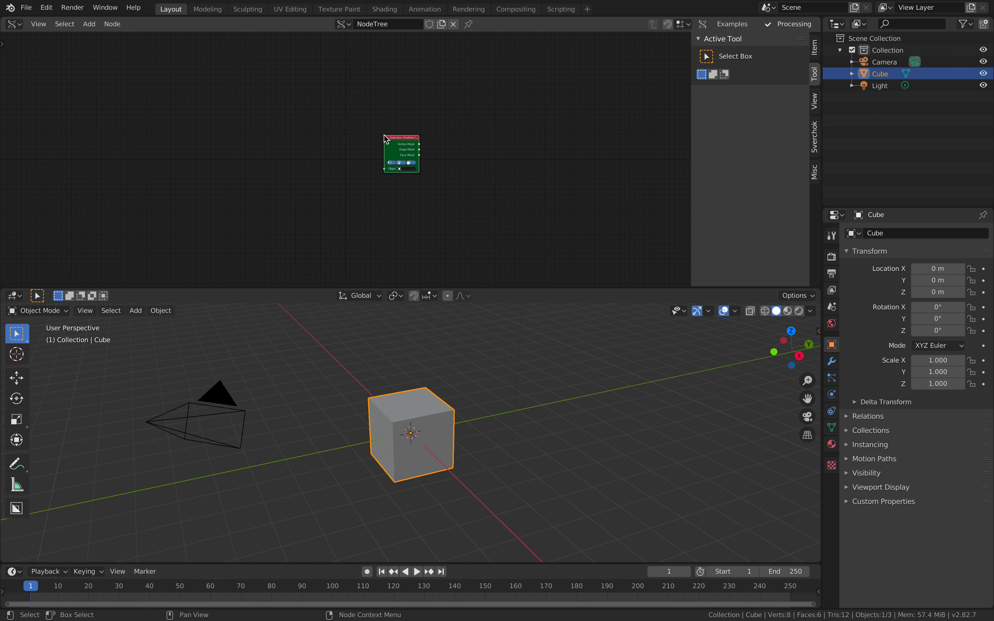
scroll(391, 139, "up", 2)
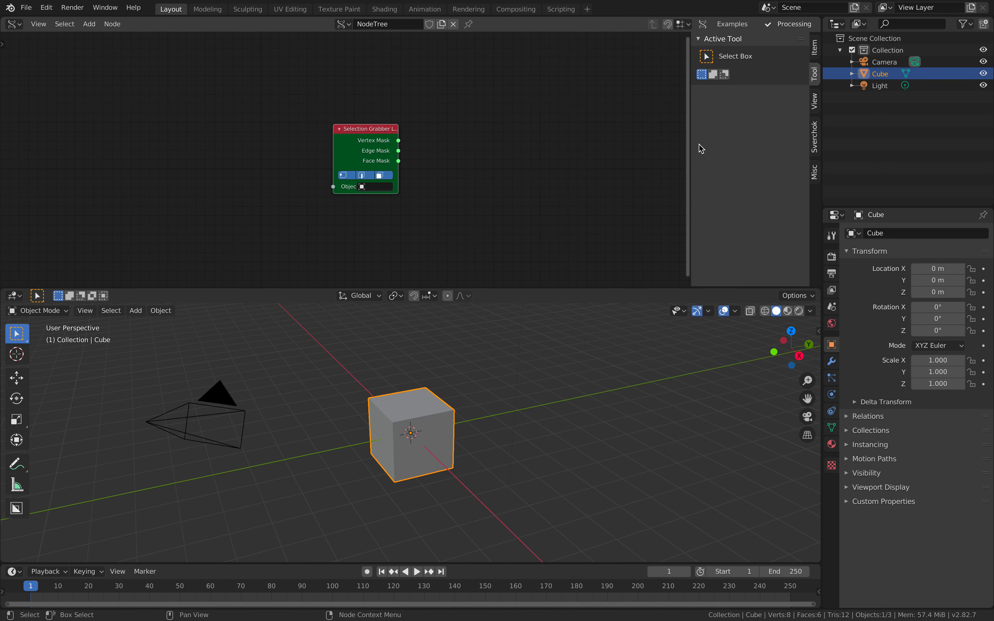
left_click_drag(864, 147, 866, 146)
middle_click_drag(573, 195, 529, 204)
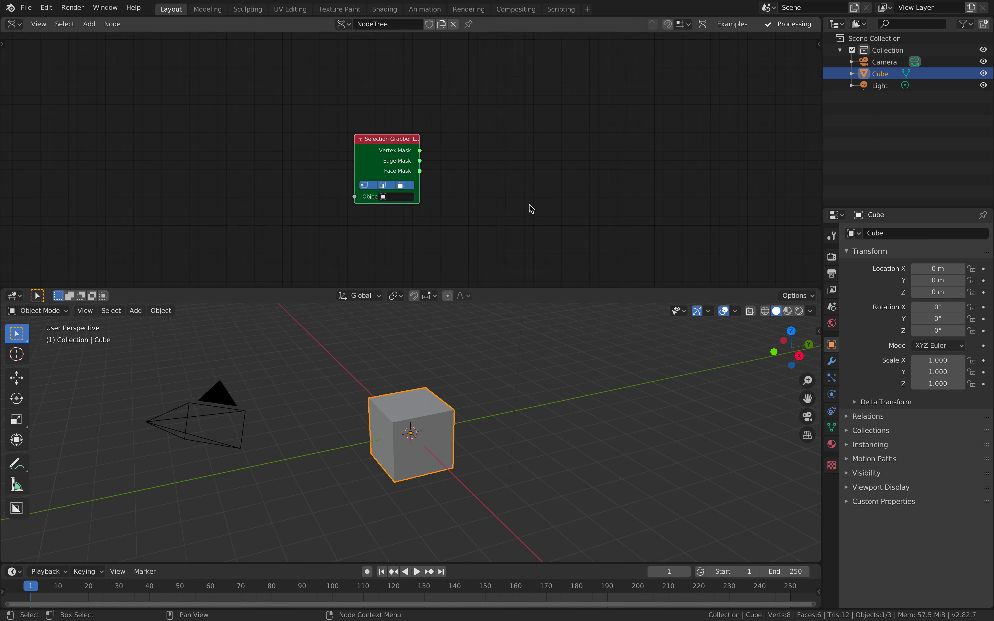
scroll(493, 212, "up", 2)
- Delete all the default objects from the scene, including the cube, camera and light
mouse_move(430, 386)
middle_mouse_down()
mouse_move(464, 378)
mouse_move(425, 377)
middle_mouse_up()
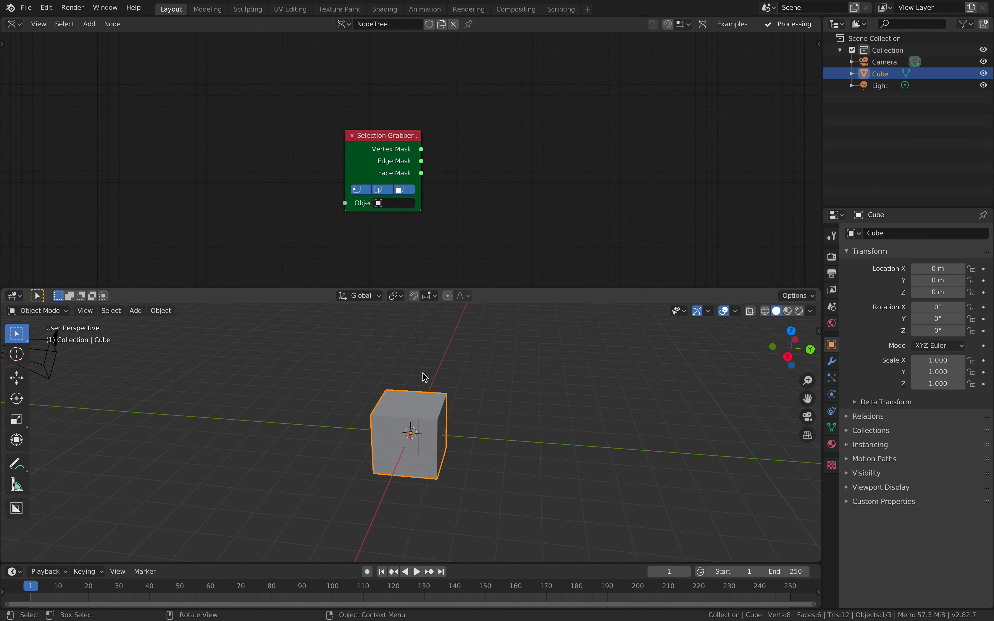
key("a")
key("x")
left_click(464, 375)
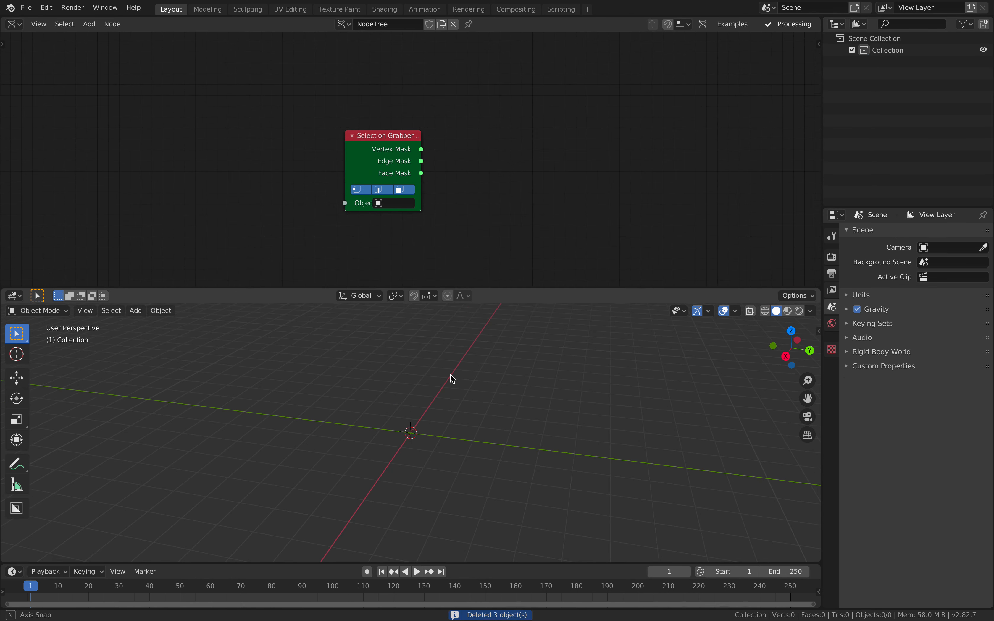
- Widen the Selection Grabber Lite node until its full title fits
middle_click_drag(388, 230, 411, 223)
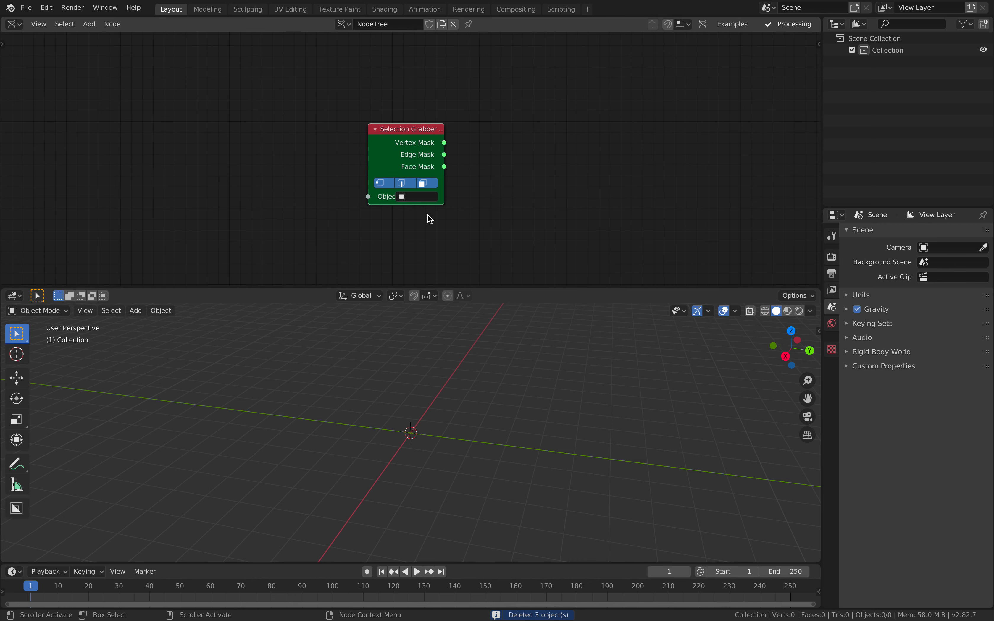
middle_click_drag(406, 143, 438, 141)
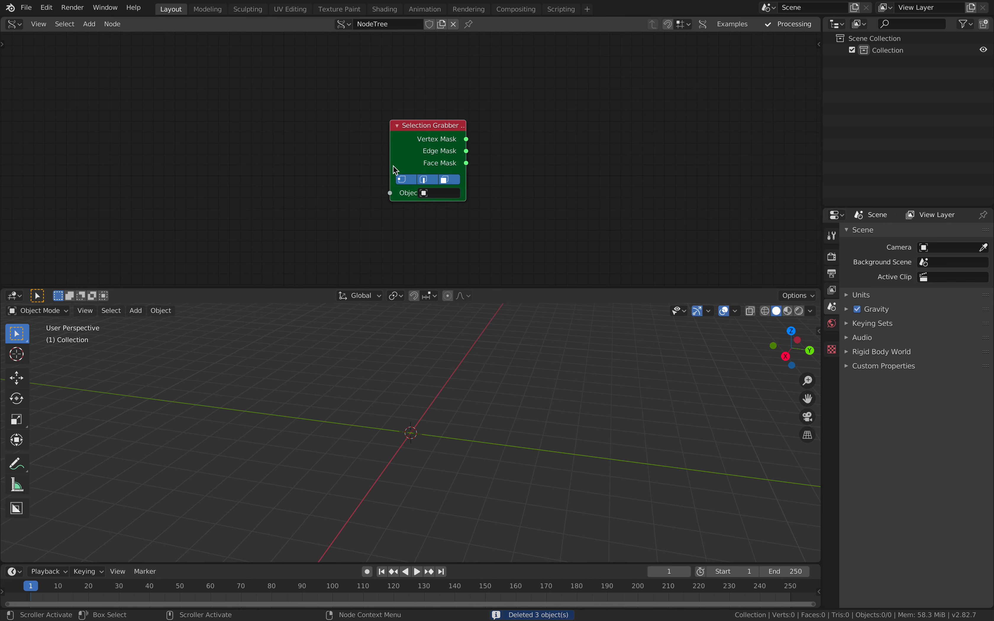
left_click_drag(467, 173, 487, 175)
- Add a Plane node before the Selection Grabber Lite node and shift the grabber away to make room
key("shift+a")
left_click(284, 133)
type("plane")
key("Return")
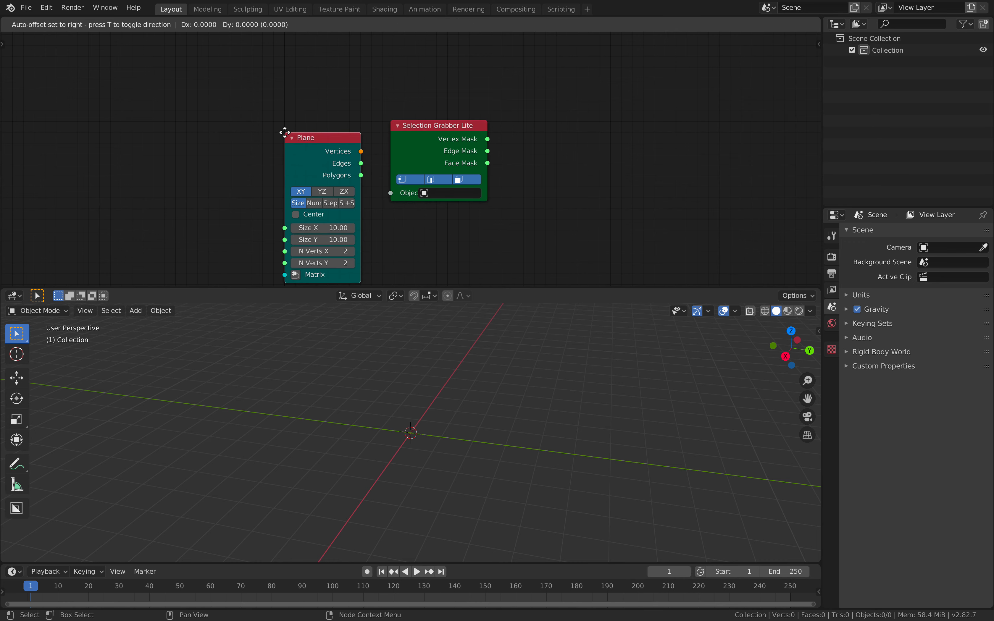
left_click(148, 112)
left_click_drag(428, 137, 486, 124)
- Add a Viewer Draw Mk3 node between the Plane and Selection Grabber Lite nodes
key("shift+a")
left_click(355, 126)
type("view")
key("Down")
key("Return")
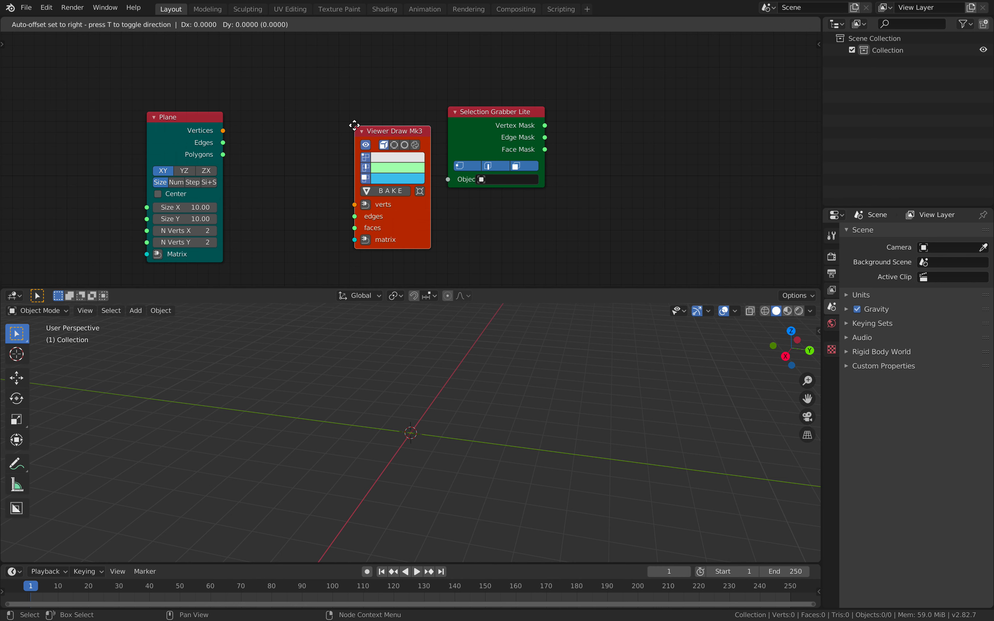
left_click(278, 146)
key("shift+a")
left_click(306, 96)
type("bmes")
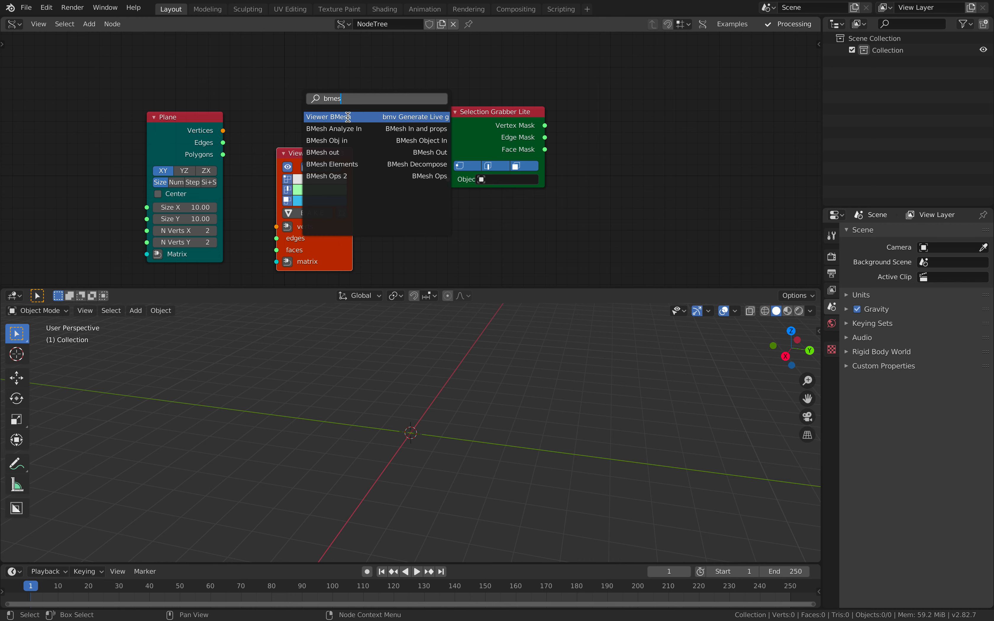
left_click(253, 98)
- Connect the Plane node's Vertices and Polygons outputs to the Viewer Draw node's verts and faces inputs
left_click_drag(306, 154, 307, 151)
left_click_drag(470, 132, 446, 113)
middle_click_drag(311, 131, 339, 112)
mouse_move(251, 112)
left_mouse_down()
mouse_move(306, 205)
mouse_move(259, 140)
mouse_move(208, 115)
left_mouse_up()
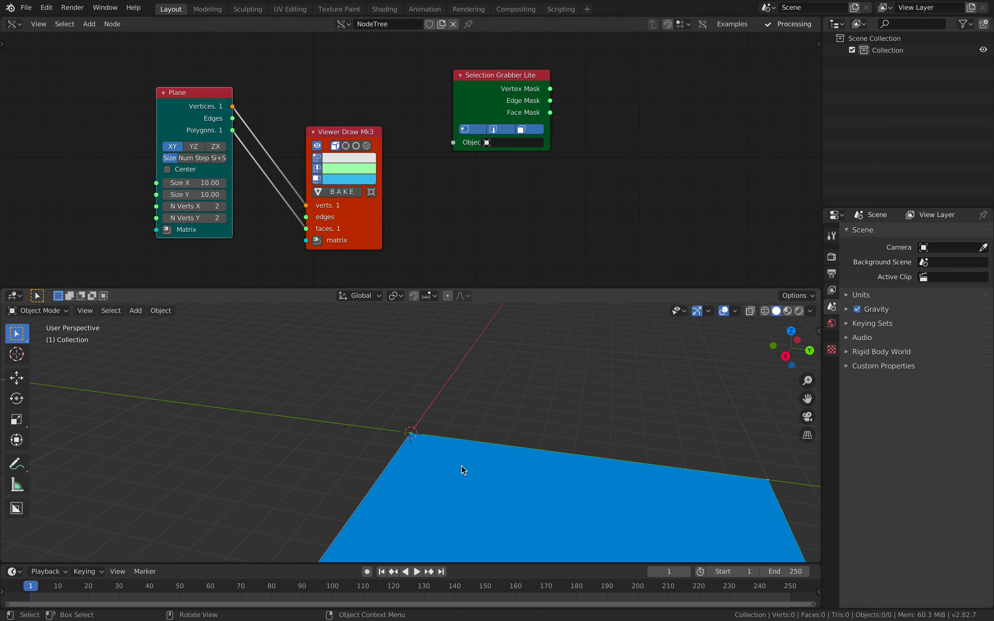
- Set both N Verts X and N Verts Y of the Plane node to 4
scroll(449, 465, "down", 4)
middle_click_drag(376, 354, 402, 370)
left_click_drag(215, 218, 214, 207)
type("4")
key("Return")
middle_click_drag(336, 396, 357, 380)
middle_click_drag(399, 437, 436, 419)
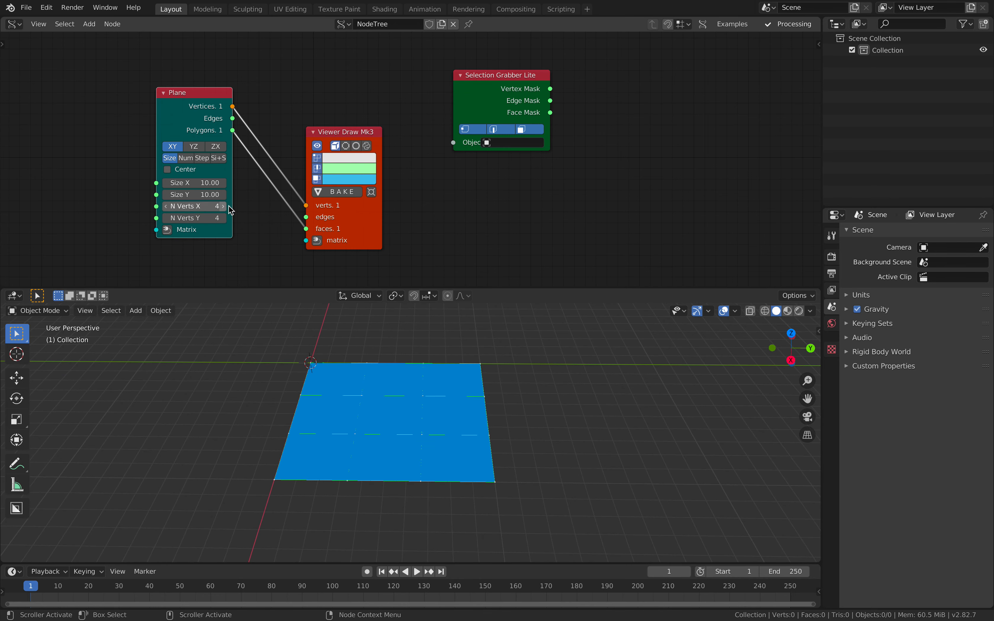
- Space out the Viewer Draw Mk3 and Selection Grabber Lite nodes in the node tree
left_click_drag(339, 132, 348, 115)
left_click_drag(501, 76, 538, 70)
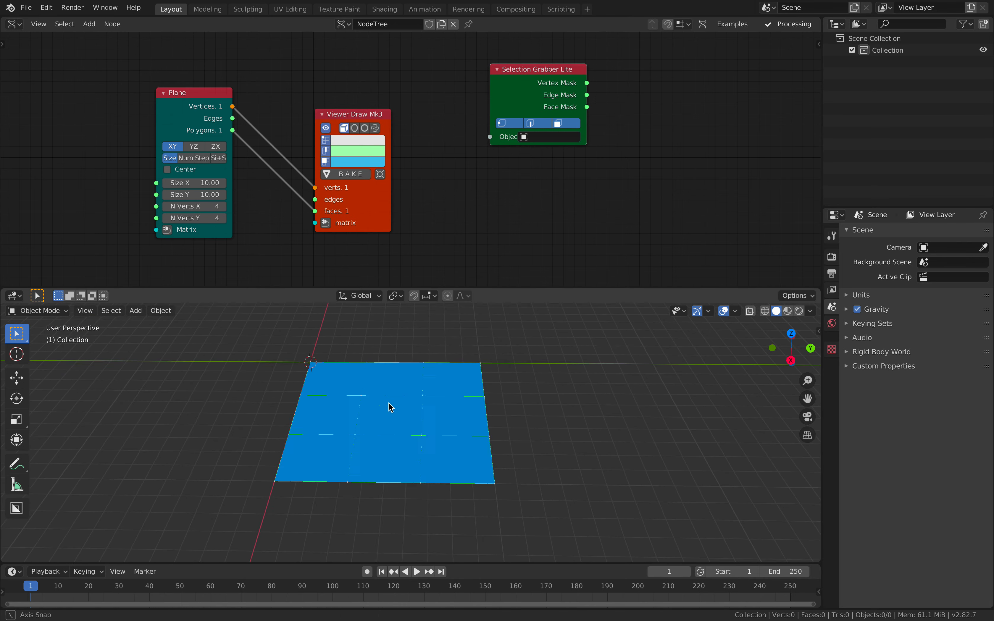
middle_click_drag(393, 406, 379, 429)
left_click_drag(371, 209, 402, 183)
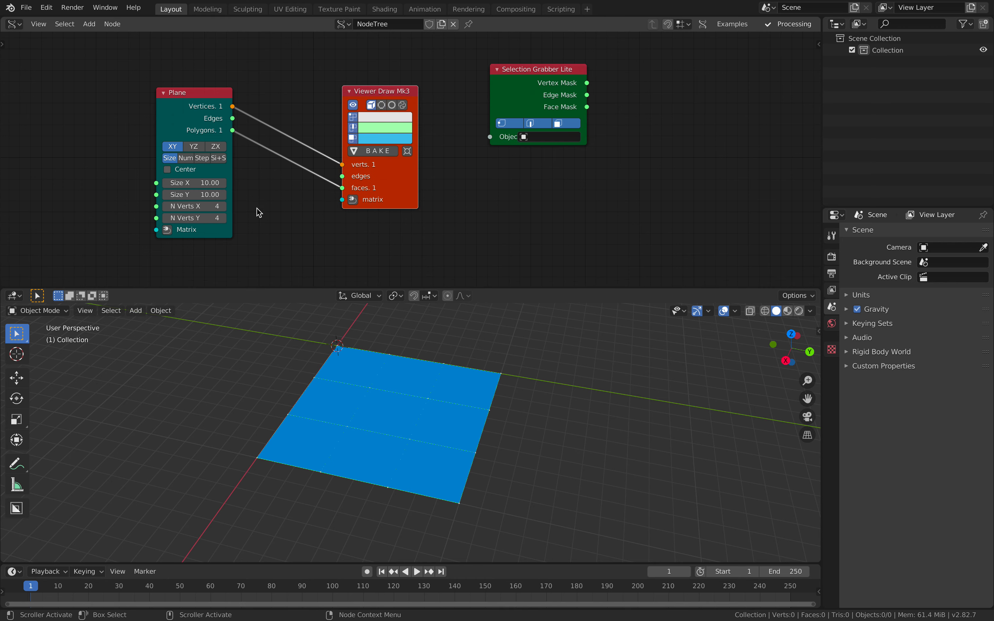
- Set both N Verts X and N Verts Y of the Plane node to 5
left_click(214, 206)
type("5")
key("Return")
middle_click_drag(415, 362, 378, 384)
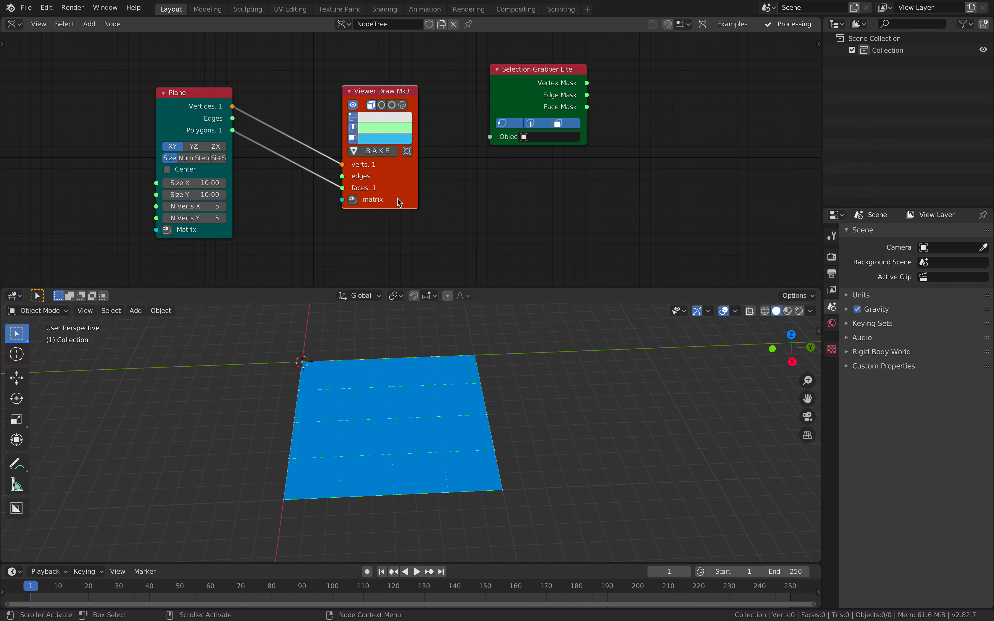
- Bake the Viewer Draw plane into a mesh object and move it along Y to about -11.84 m, beside the preview
left_click_drag(400, 190, 399, 179)
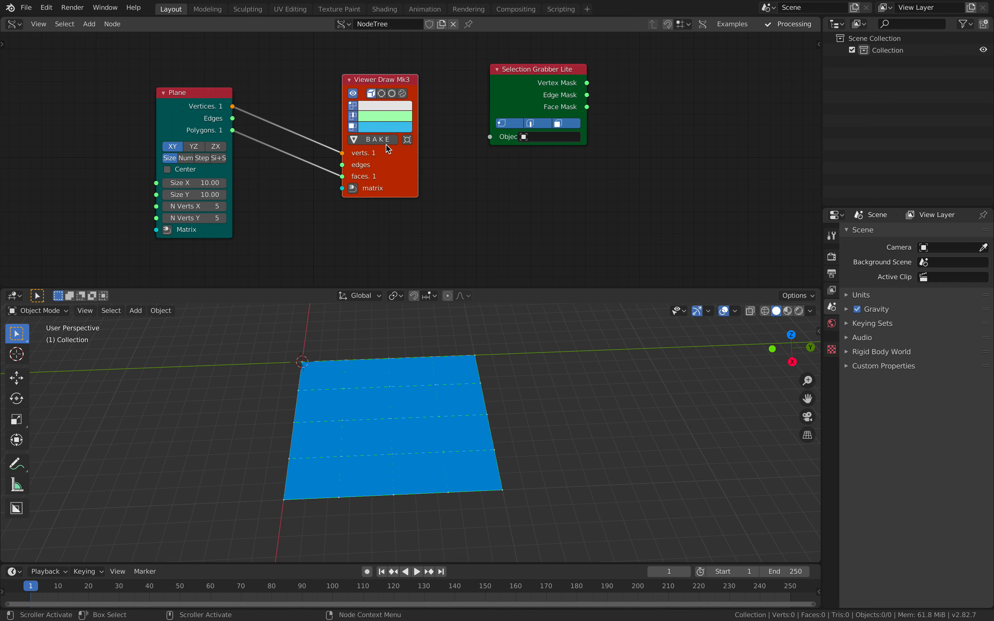
left_click(388, 144)
left_click(459, 412)
middle_click_drag(459, 412, 501, 418)
key("g")
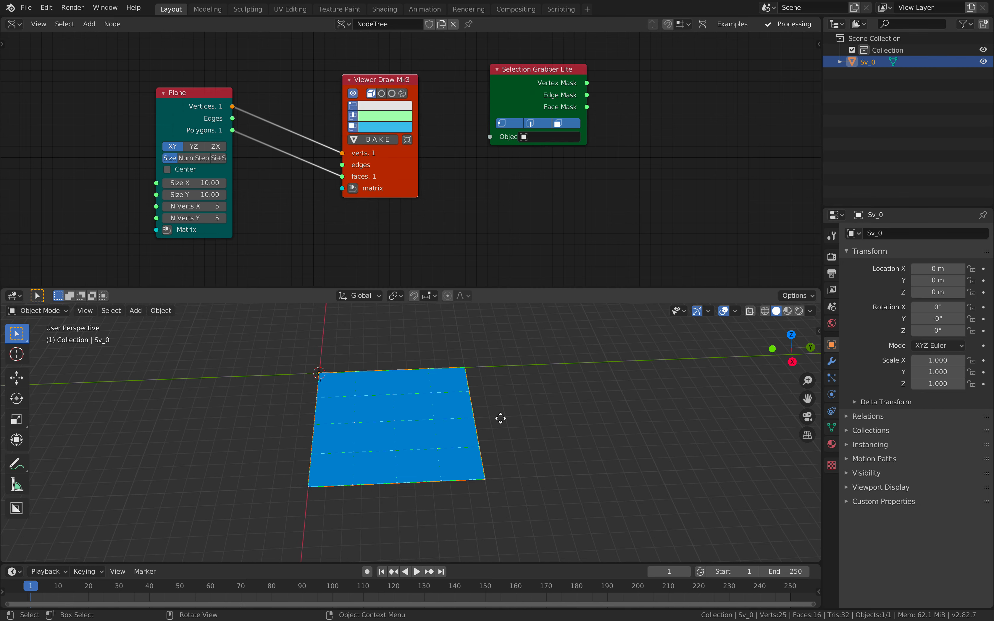
key("y")
left_click(323, 413)
middle_click_drag(335, 414, 419, 414, "shift")
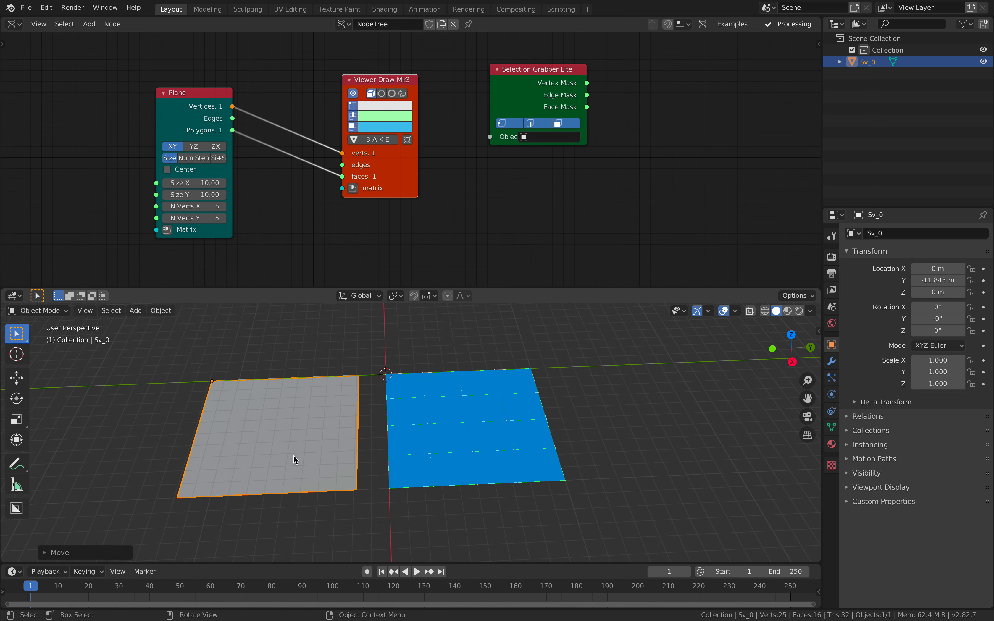
middle_click_drag(293, 456, 271, 446)
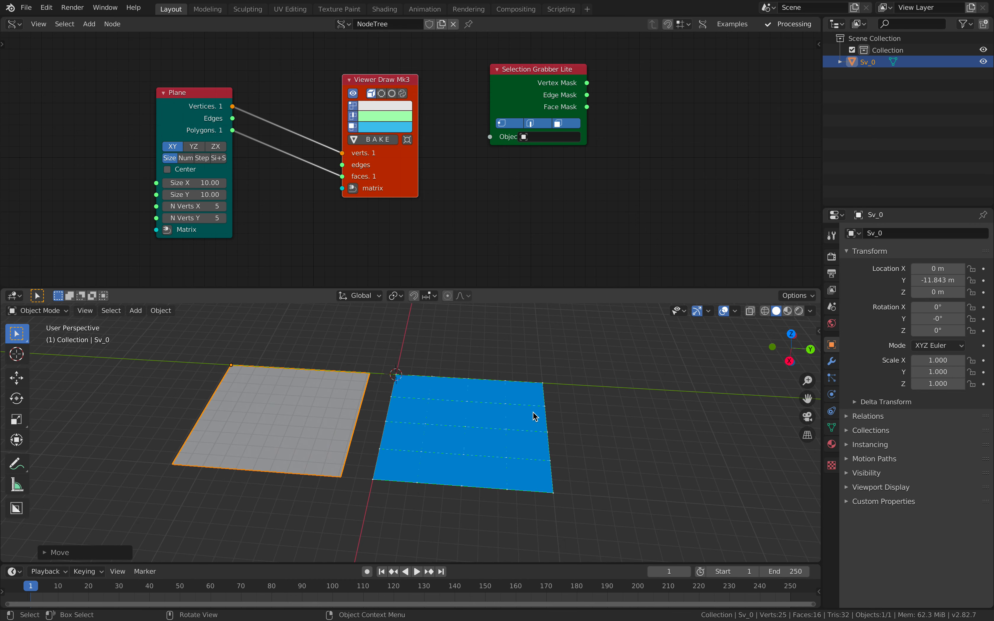
- Put the baked plane into Edit Mode with face selection enabled
key("Tab")
middle_click_drag(316, 396, 271, 379)
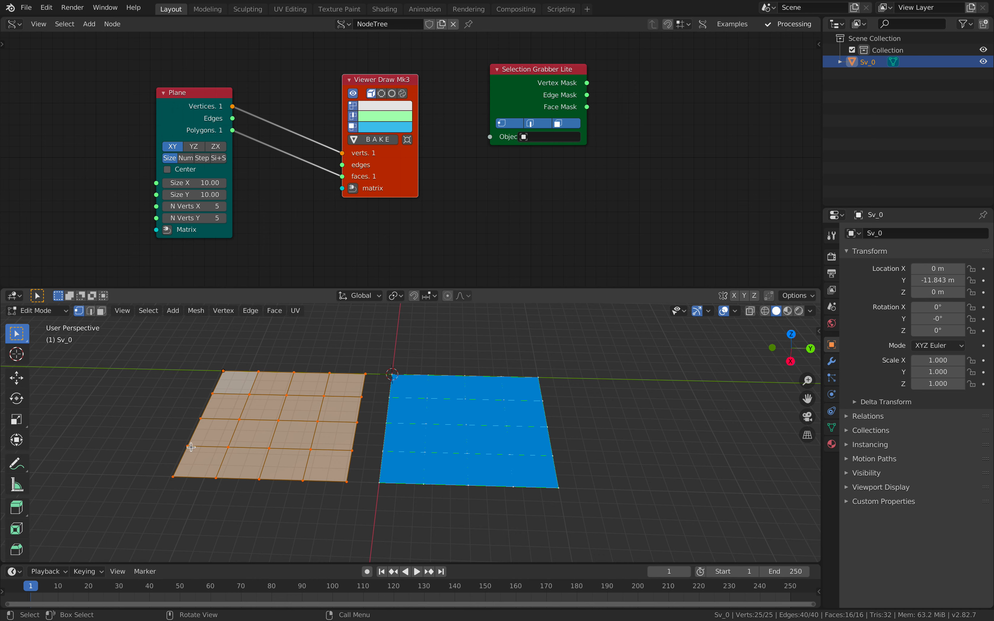
left_click(101, 311)
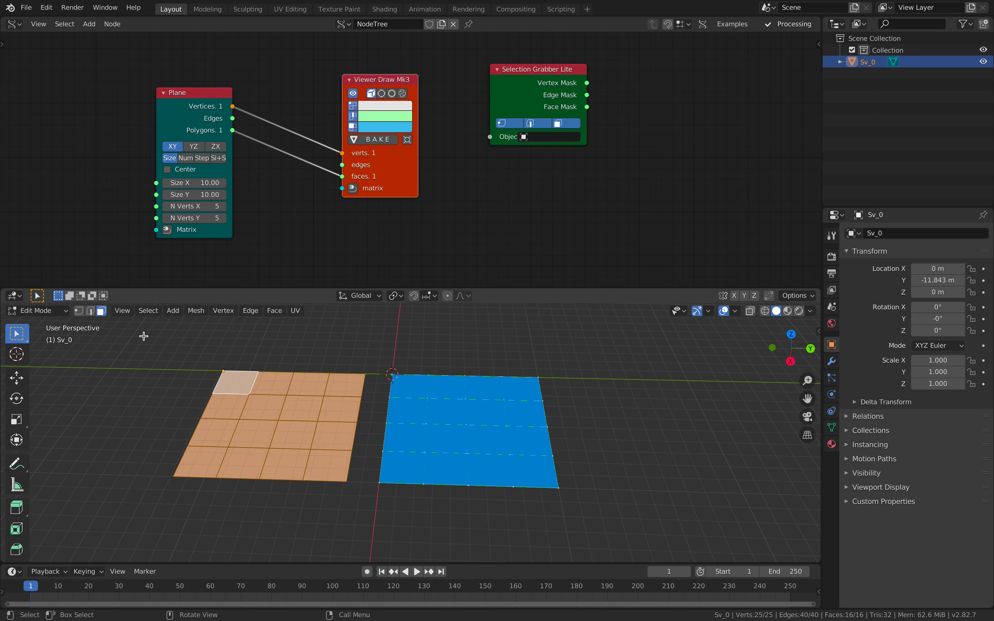
- Select four scattered faces of the baked plane: two in the far row, one in the third row and the near corner
left_click(249, 388)
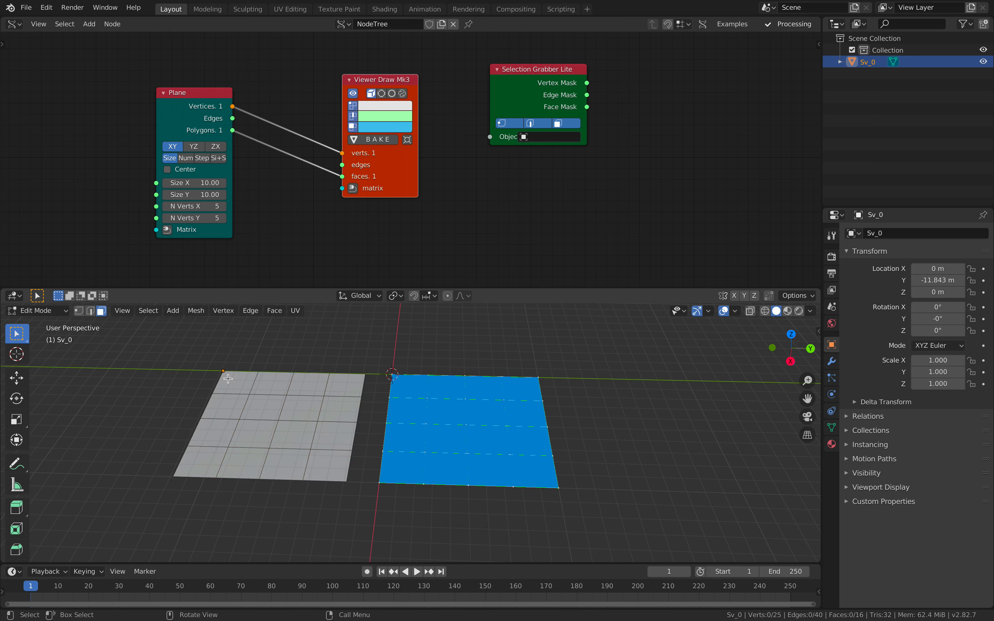
left_click(304, 387, "shift")
left_click(267, 427, "shift")
left_click(330, 461, "shift")
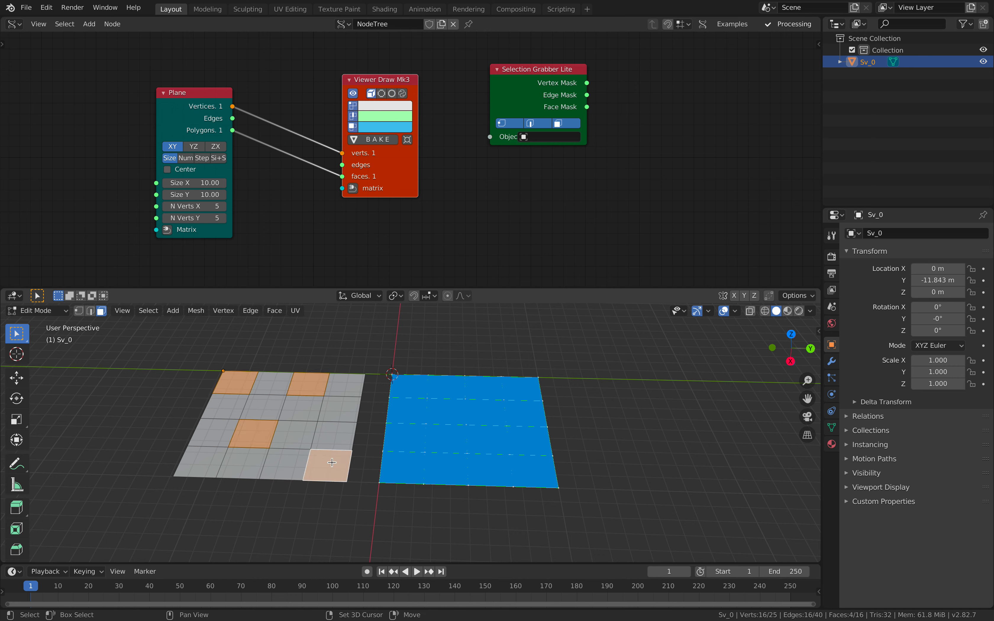
- Select the first and third faces of the far row and the two middle faces of the third row, and return to Object Mode
left_click(288, 423)
left_click(246, 380)
left_click(300, 379, "shift")
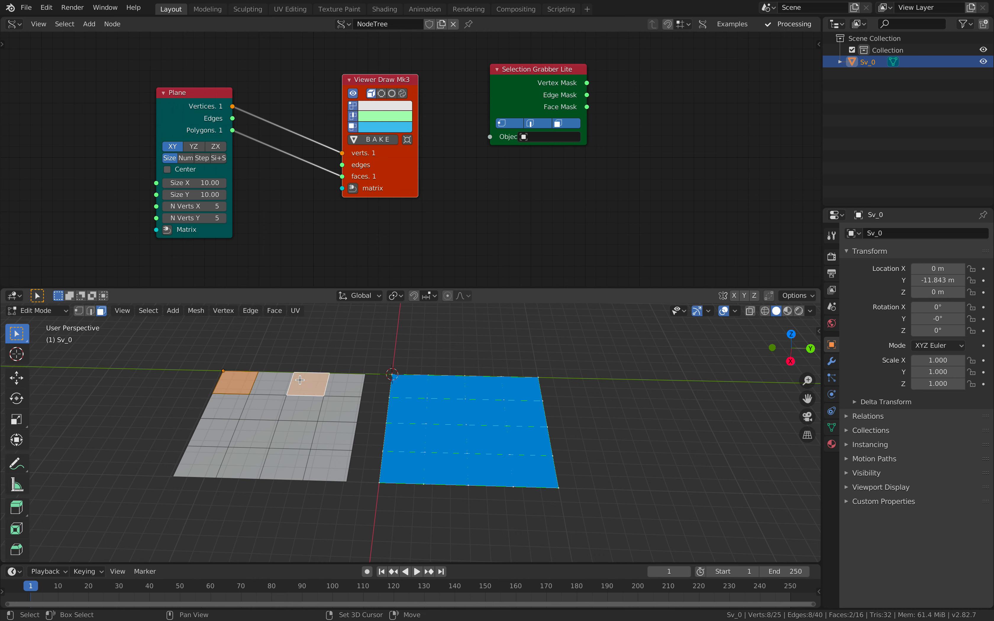
left_click(297, 429, "shift")
left_click(258, 433, "shift")
middle_click_drag(344, 421, 302, 432)
key("Tab")
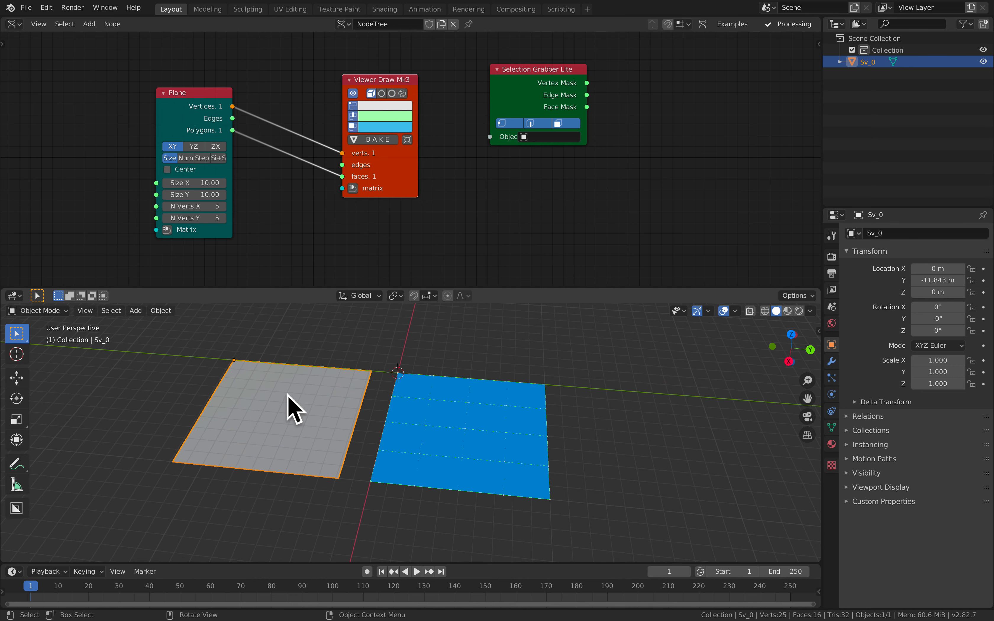
- Set the baked plane Sv_0 as the object of the Selection Grabber Lite node
middle_click_drag(288, 396, 291, 393)
left_click(534, 139)
left_click(531, 152)
middle_click_drag(546, 171, 429, 202)
- Add a Stethoscope MK2 node and link the Selection Grabber Lite's Face Mask output to its Data input
left_click(520, 133)
key("shift+a")
left_click(519, 133)
type("ste")
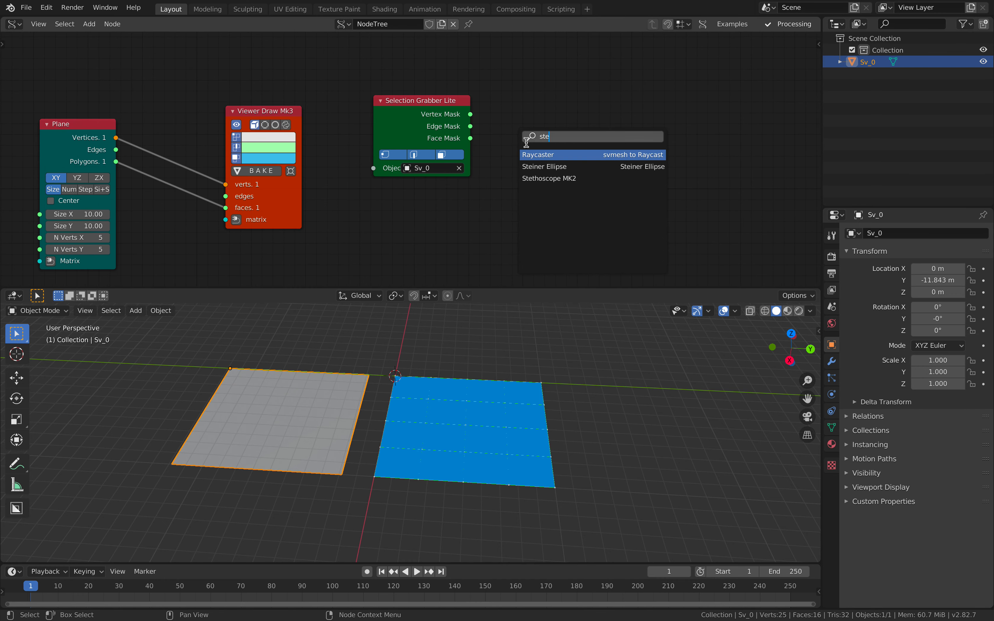
left_click(534, 175)
left_click(543, 81)
left_click_drag(471, 139, 542, 174)
- Examine the True/False face mask list printed beside the Stethoscope node
middle_click_drag(303, 362, 290, 369)
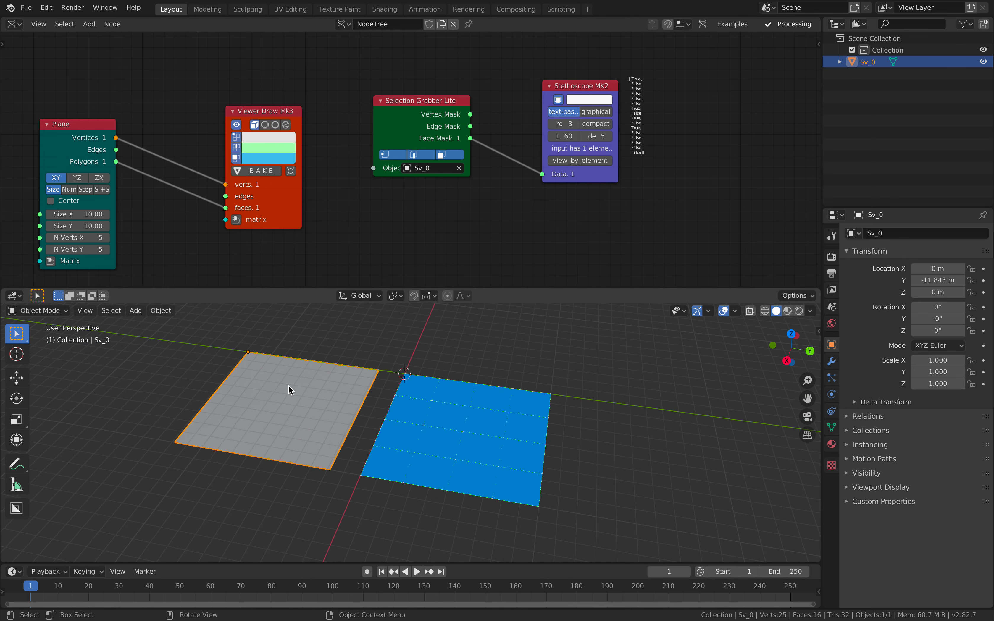
scroll(288, 387, "up", 1)
middle_click_drag(615, 187, 482, 237)
scroll(502, 205, "up", 6)
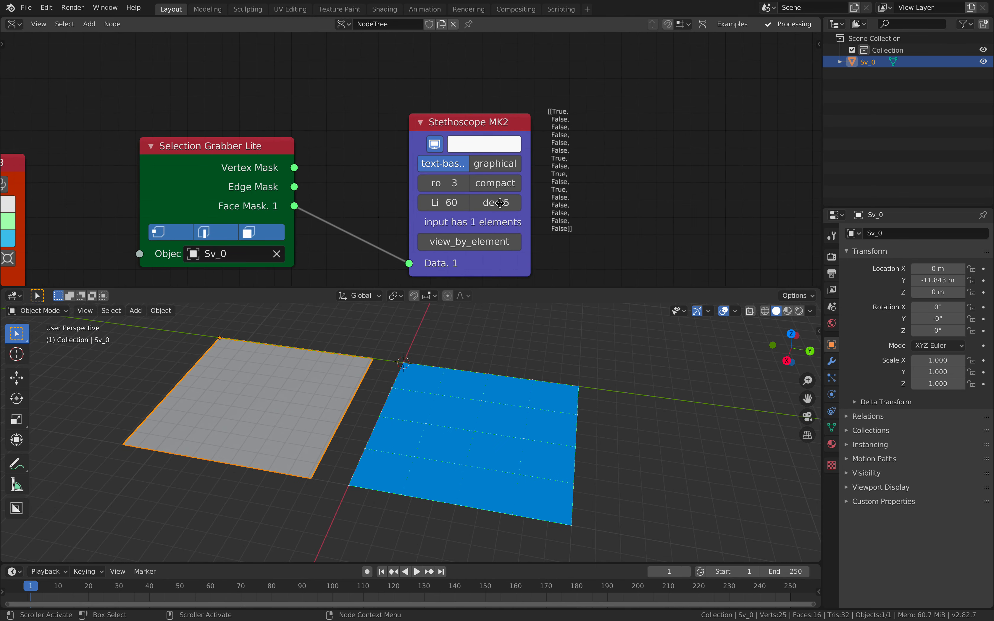
scroll(500, 203, "up", 2)
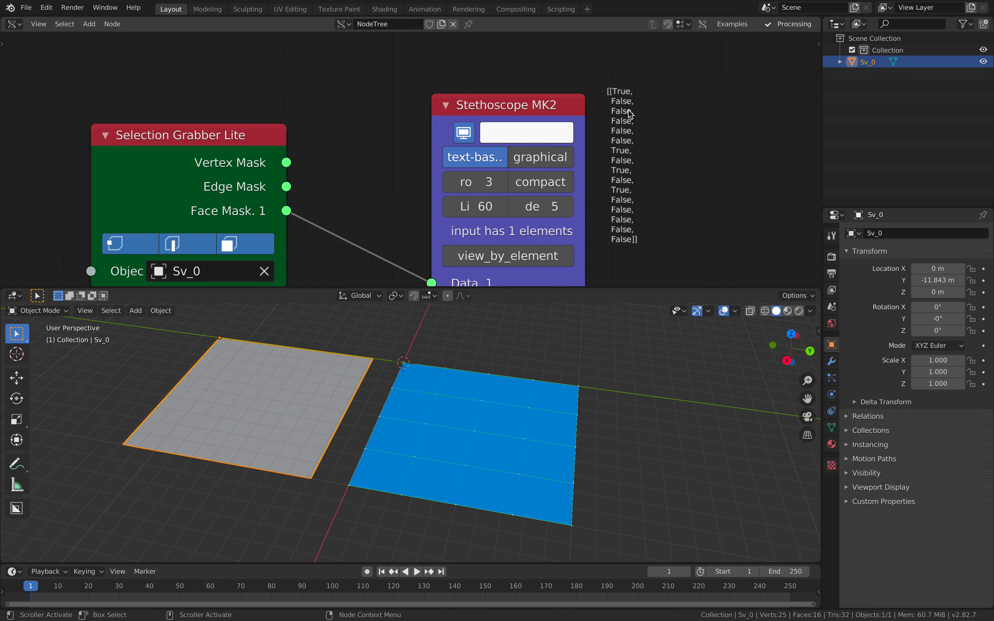
scroll(609, 173, "down", 4)
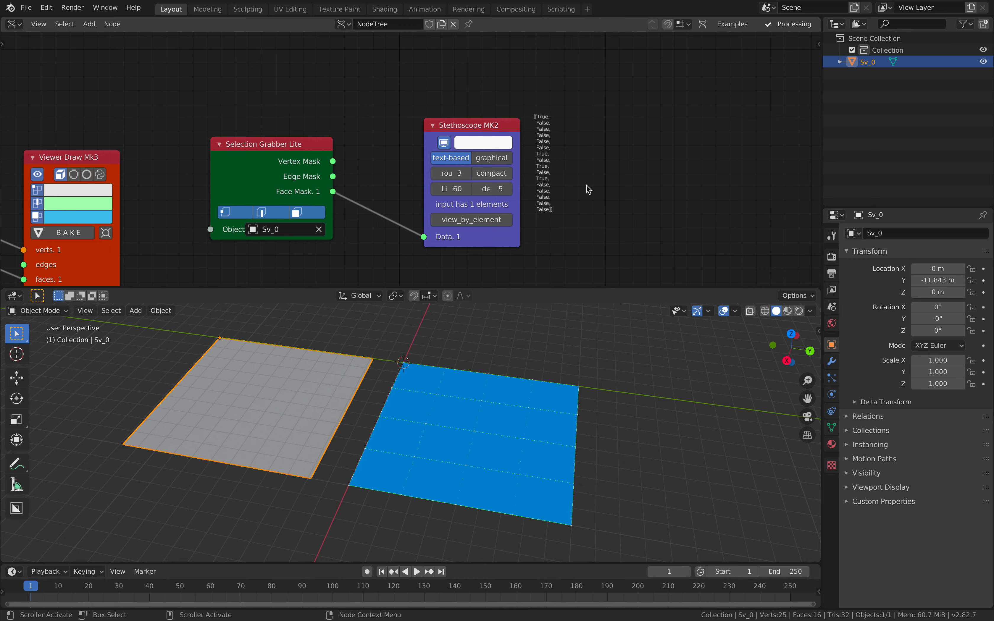
- In Edit Mode, select the baked plane's two near corner faces and the second row's last face, advance to frame 2, and return to Object Mode
mouse_move(290, 398)
middle_mouse_down()
mouse_move(302, 393)
mouse_move(291, 394)
middle_mouse_up()
middle_click_drag(453, 297, 333, 397)
key("Tab")
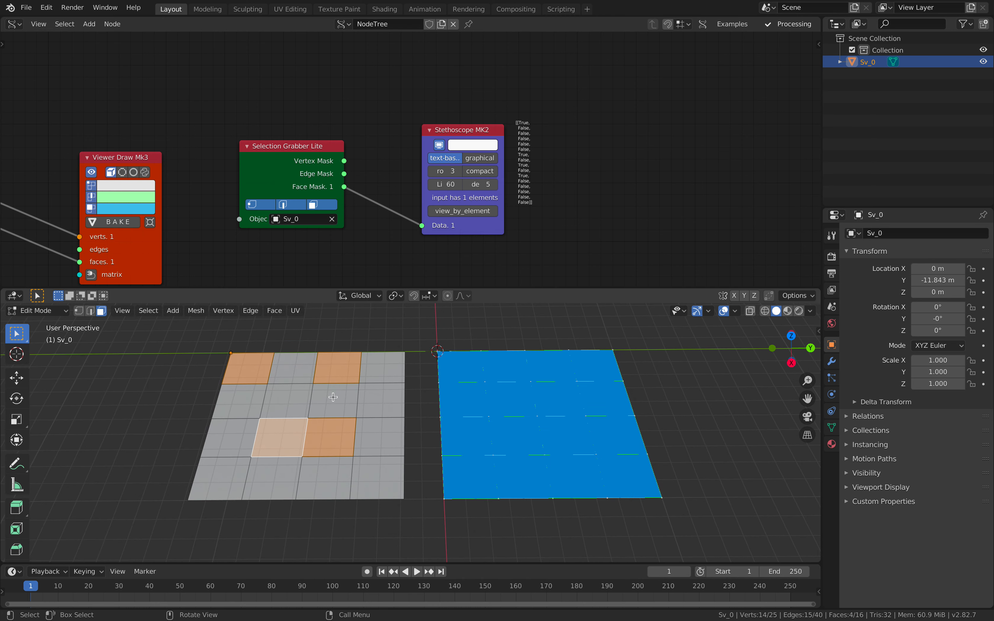
left_click(372, 473, "shift")
left_click(222, 467)
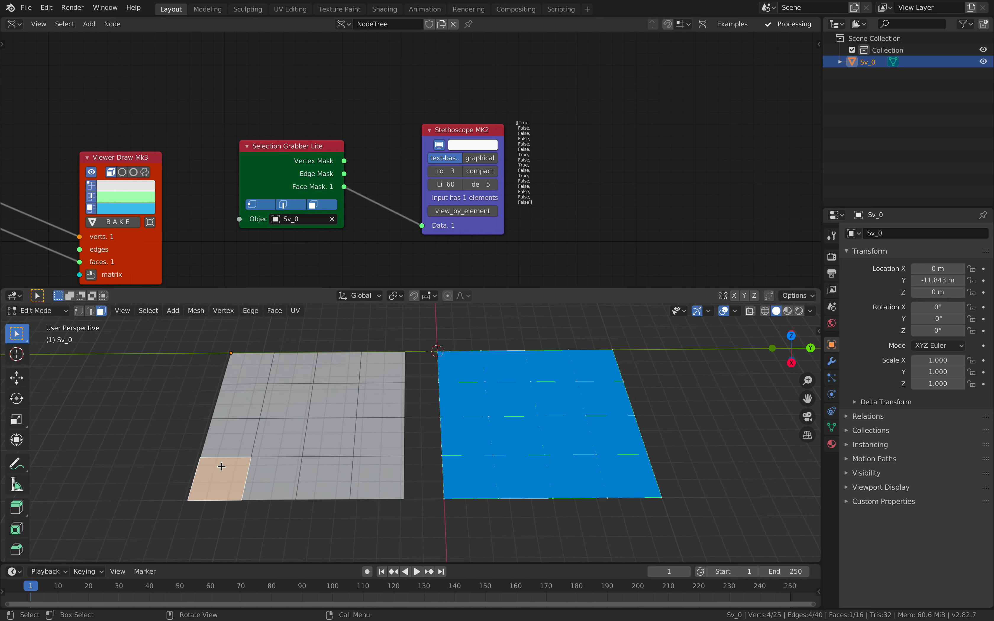
left_click(348, 478, "shift")
left_click(370, 388, "shift")
key("Right")
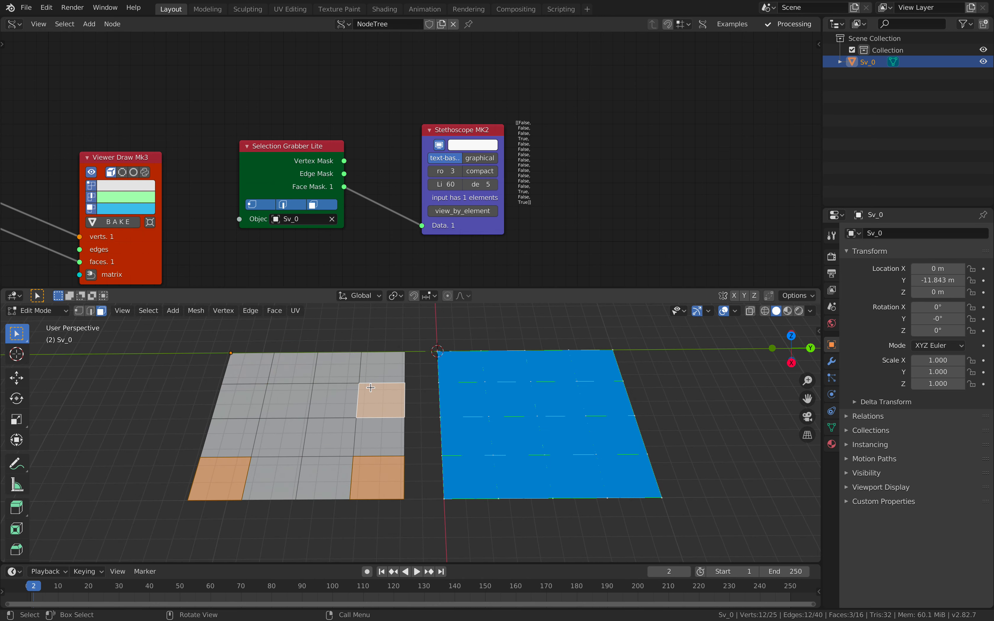
middle_click_drag(576, 167, 501, 166)
key("Tab")
- Add an Extrude Separate Faces node to the node tree beside the Stethoscope
key("shift+a")
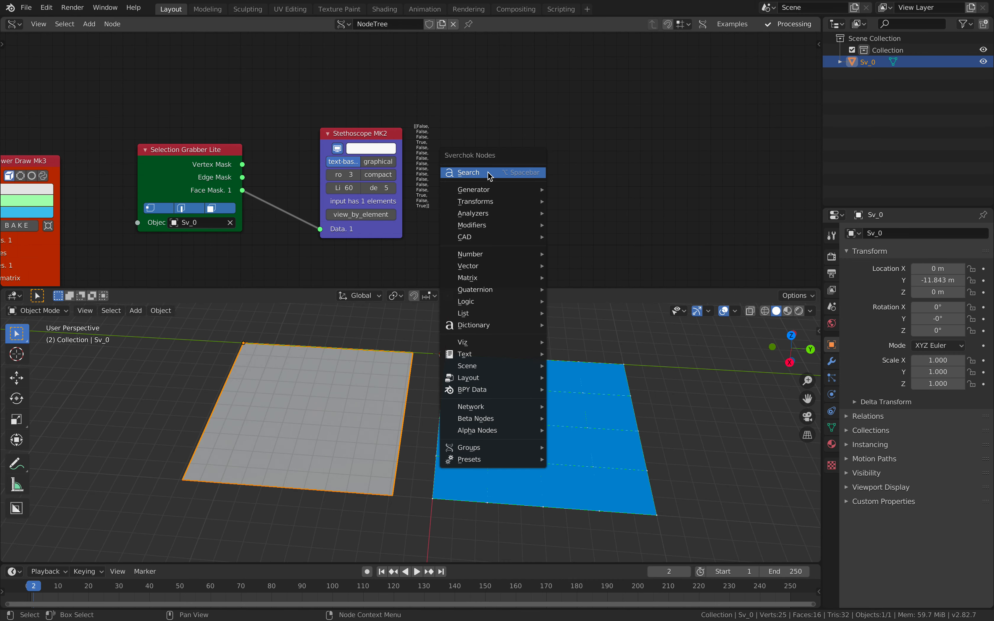
left_click(488, 173)
type("et")
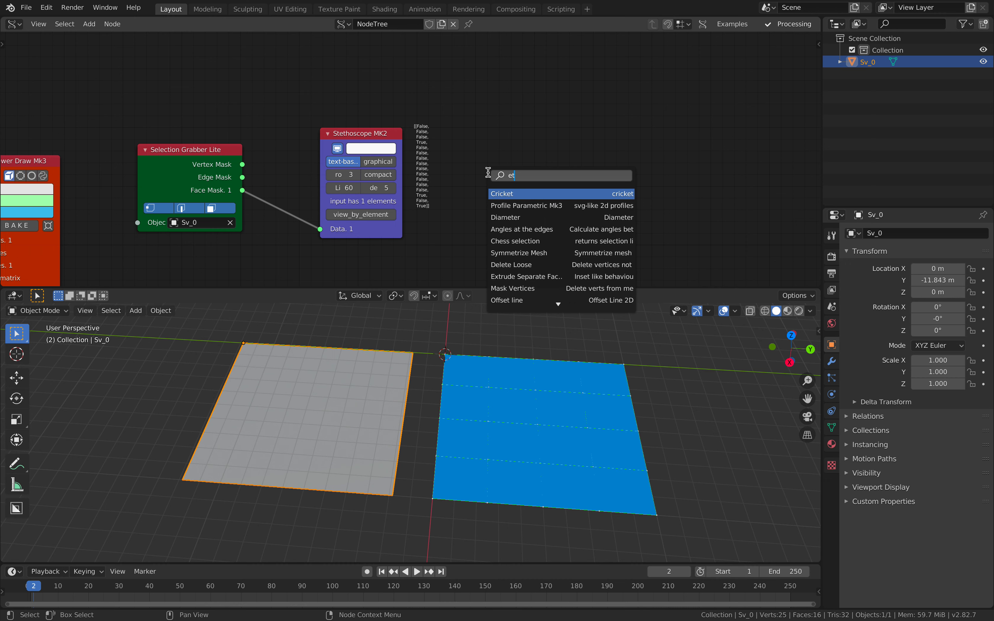
key("BackSpace")
type("xtr")
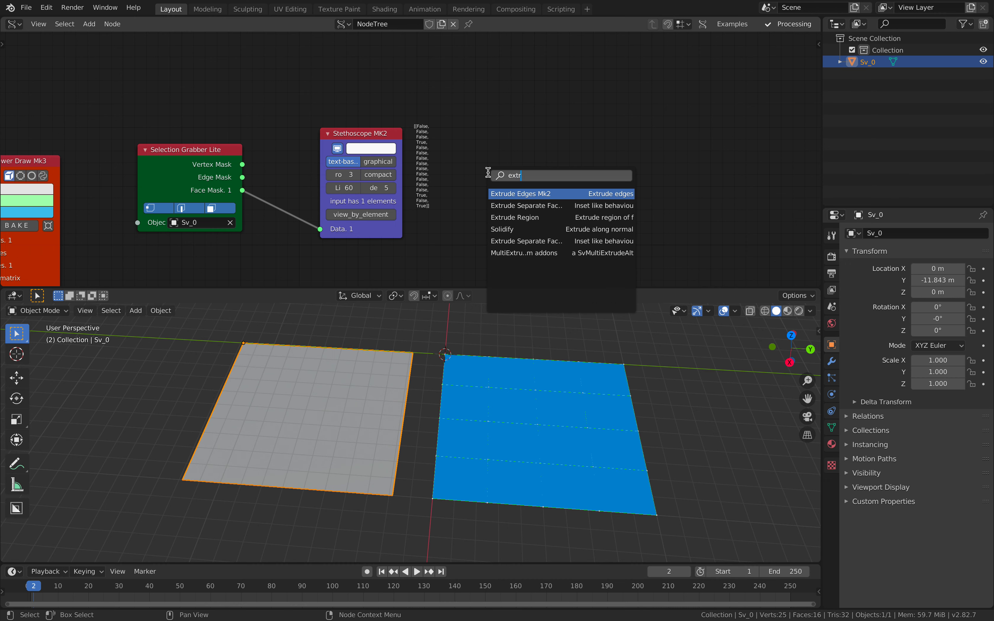
key("Down")
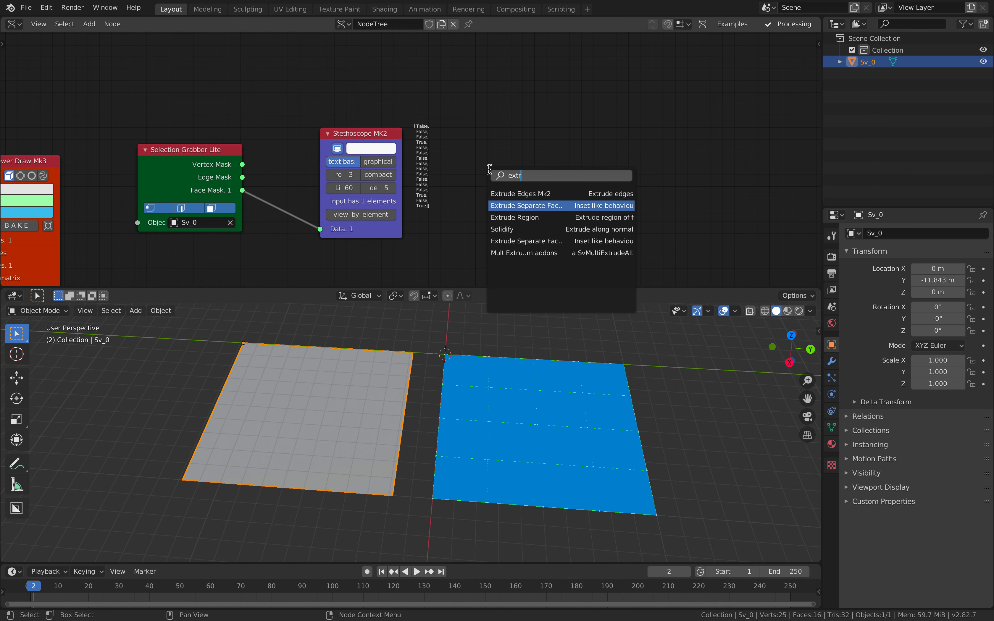
key("Return")
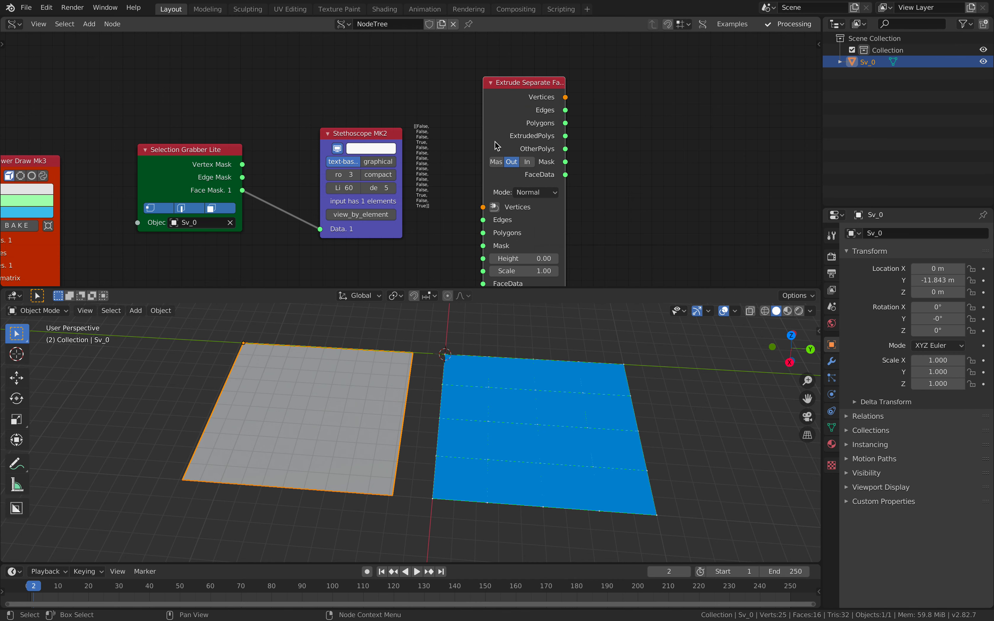
- Rearrange the nodes with Viewer Draw above the Plane node, Selection Grabber Lite below it, and the Stethoscope and Extrude Separate Faces nodes closer
middle_click_drag(183, 172, 213, 165)
scroll(228, 159, "down", 2)
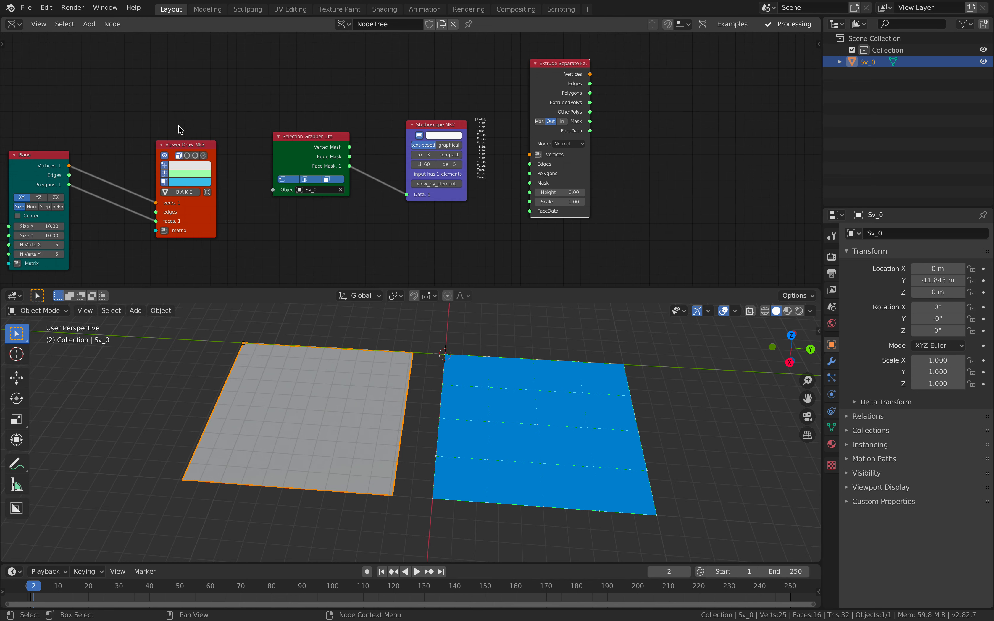
mouse_move(183, 146)
left_mouse_down()
mouse_move(138, 85)
mouse_move(130, 56)
left_mouse_up()
left_click_drag(317, 136, 151, 206)
left_click_drag(444, 125, 232, 121)
left_click(548, 161)
left_click_drag(548, 161, 324, 168)
middle_click_drag(314, 171, 558, 137)
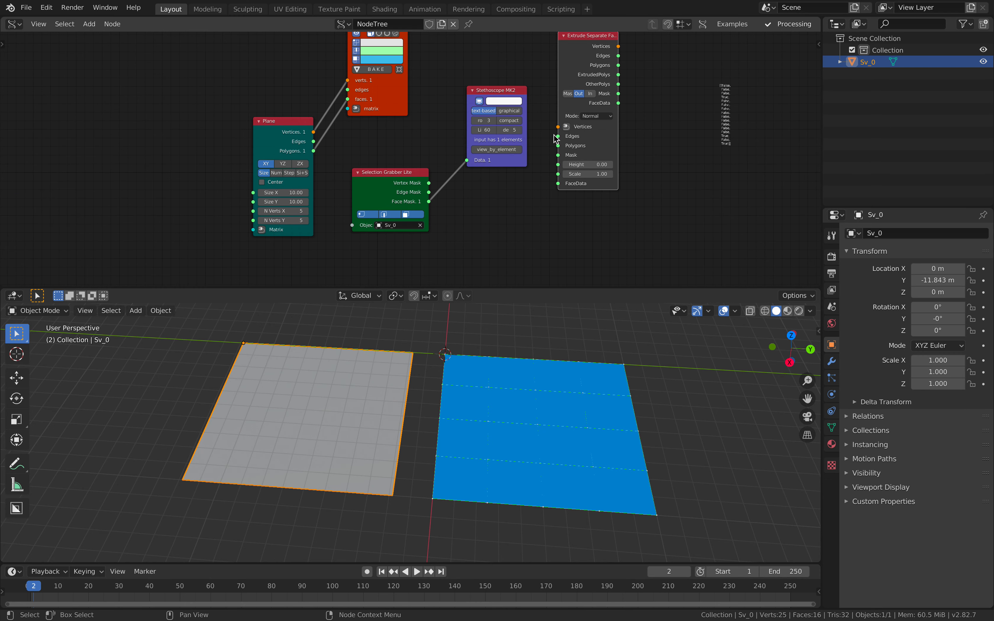
scroll(326, 182, "down", 1)
middle_click_drag(326, 131, 269, 159)
scroll(255, 148, "up", 2)
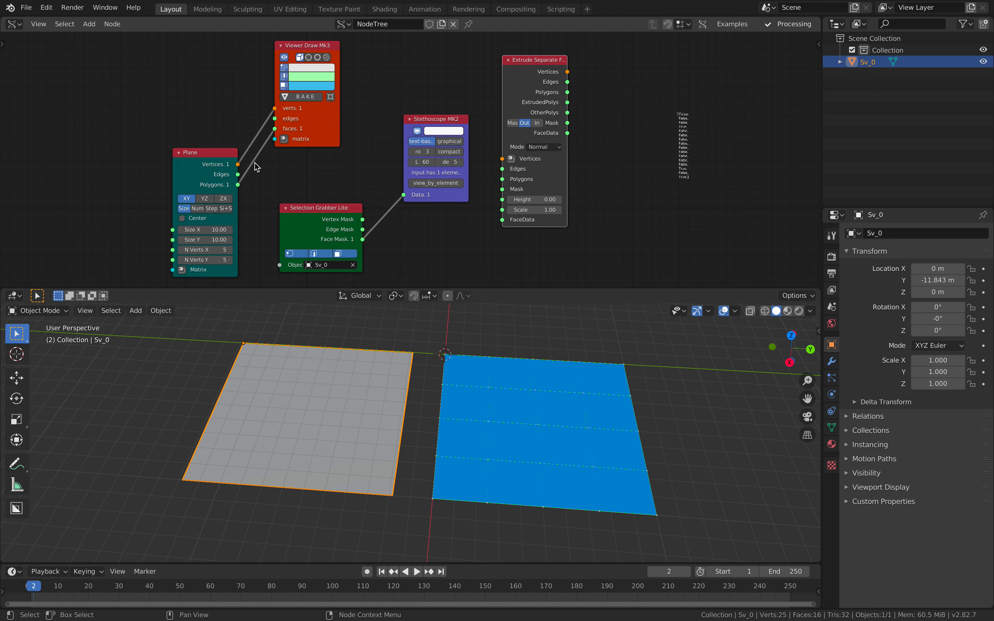
left_click(251, 164)
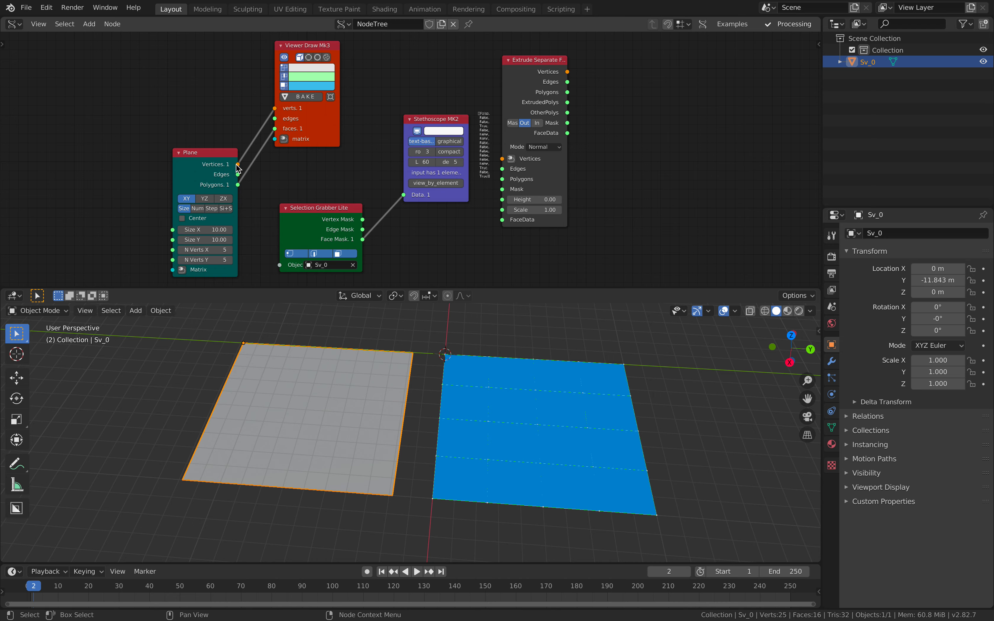
middle_click_drag(446, 412, 472, 404)
key("ctrl+Left")
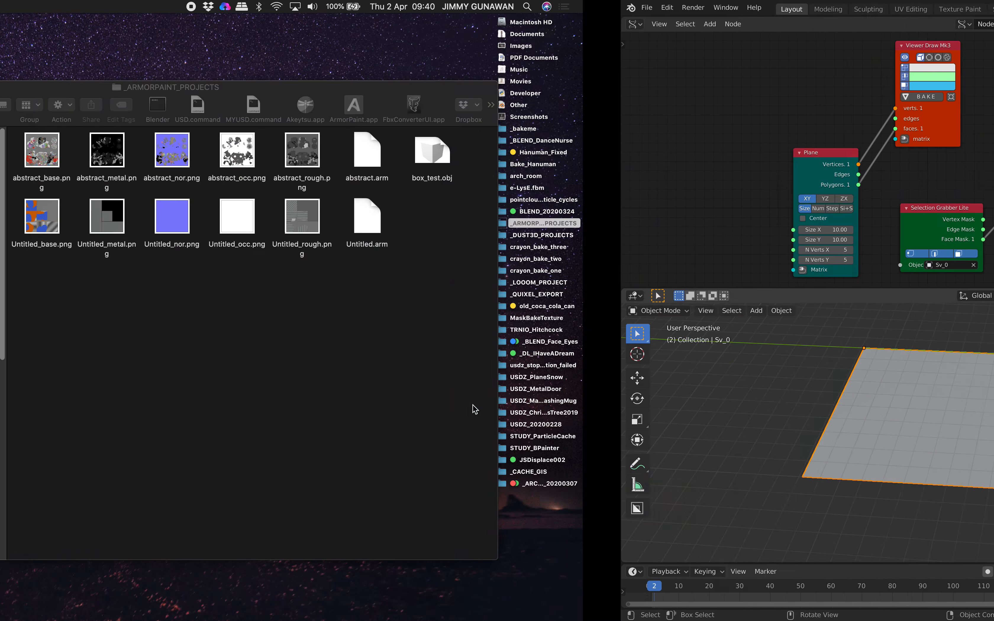
key("ctrl+Right")
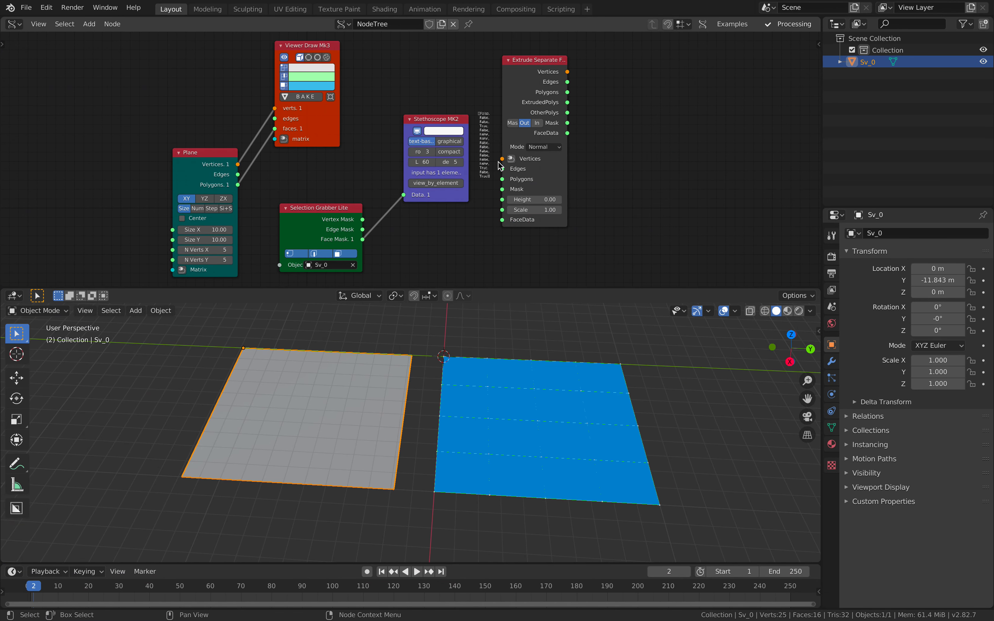
- Link the Plane's Vertices and Polygons and the grabber's Face Mask to the Vertices, Polygons and Mask inputs of Extrude Separate Faces
left_click_drag(502, 160, 237, 165)
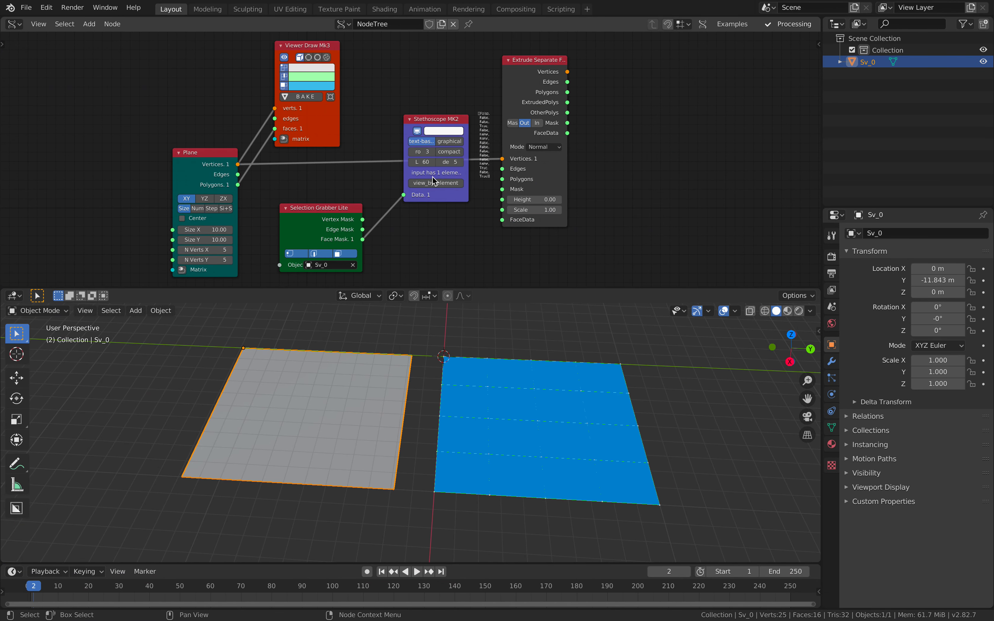
left_click_drag(503, 180, 238, 185)
left_click_drag(363, 239, 380, 240)
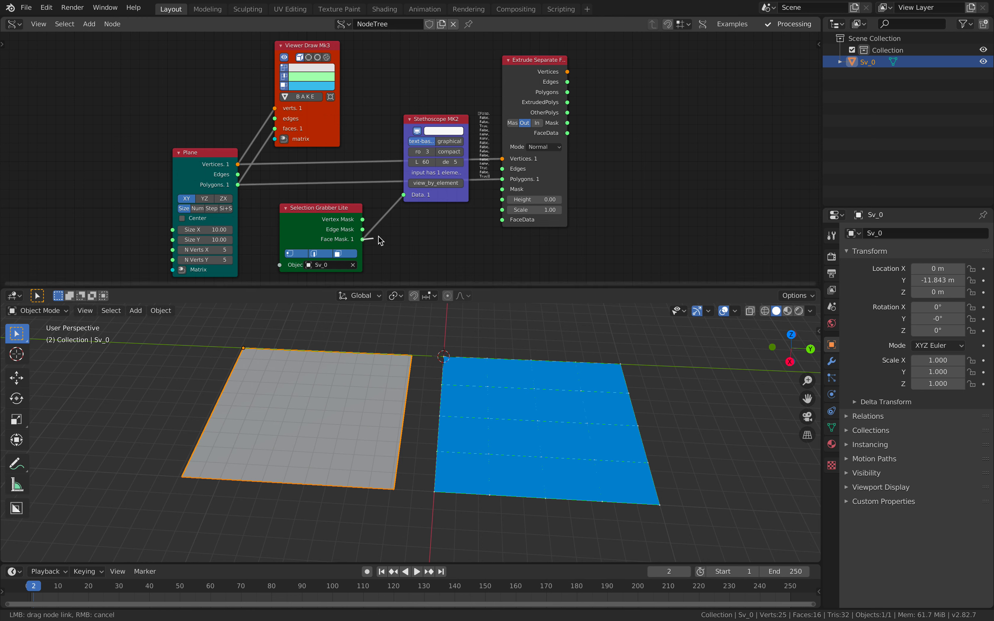
left_click_drag(437, 212, 502, 189)
- Duplicate the Viewer Draw node beside Extrude Separate Faces and feed it the extrusion's Vertices and Polygons outputs
middle_click_drag(640, 148, 575, 167)
left_click(255, 65)
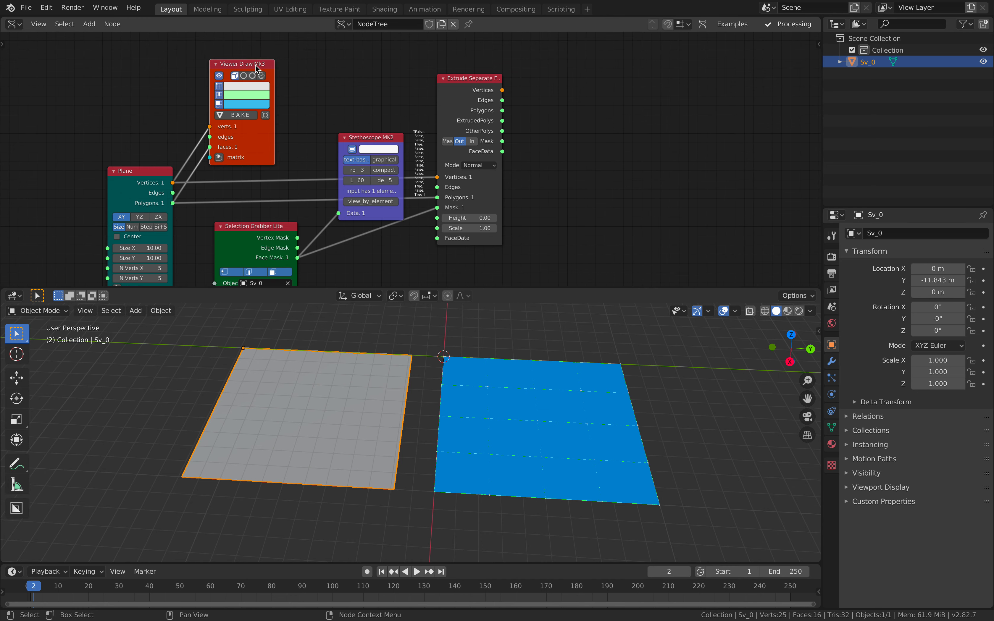
key("shift+d")
left_click(605, 95)
left_click_drag(502, 90, 560, 158)
left_click_drag(503, 111, 561, 181)
- Set the extrusion's Height to 1.98 and Scale to 0.58, and switch the duplicated viewer to faceted shading
left_click_drag(489, 218, 452, 229)
middle_click_drag(500, 387, 481, 380)
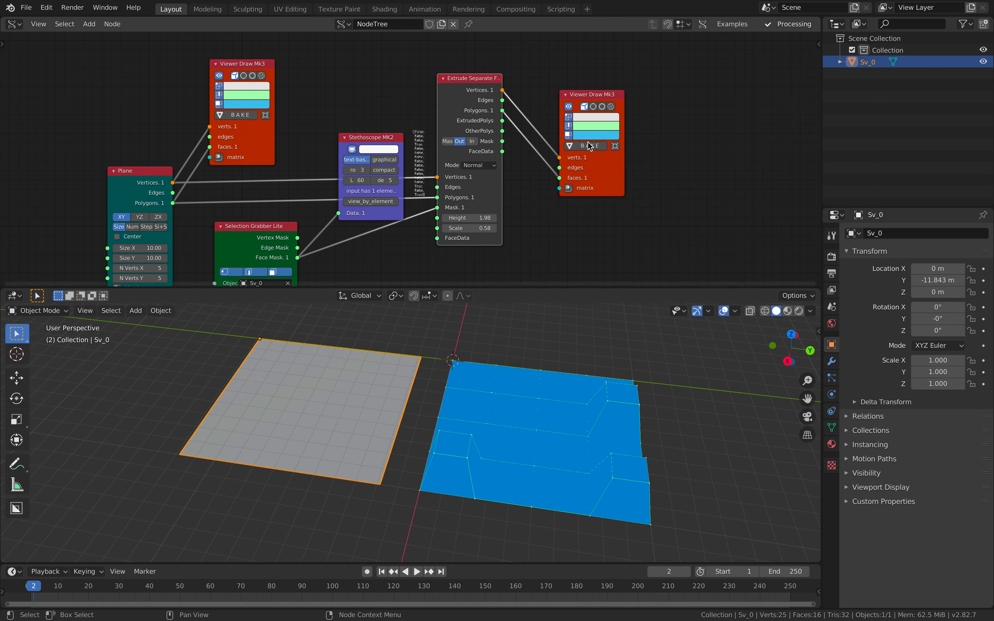
left_click(593, 107)
mouse_move(547, 355)
middle_mouse_down()
mouse_move(522, 349)
mouse_move(550, 360)
middle_mouse_up()
- Add the far row's first two faces and the third row's middle two to the plane's face selection, advancing to frame 4 in Edit Mode
key("Tab")
middle_click_drag(380, 395, 337, 405)
left_click(270, 344, "shift")
left_click(316, 350, "shift")
key("Right")
left_click(337, 413, "shift")
left_click(289, 403, "shift")
key("Right")
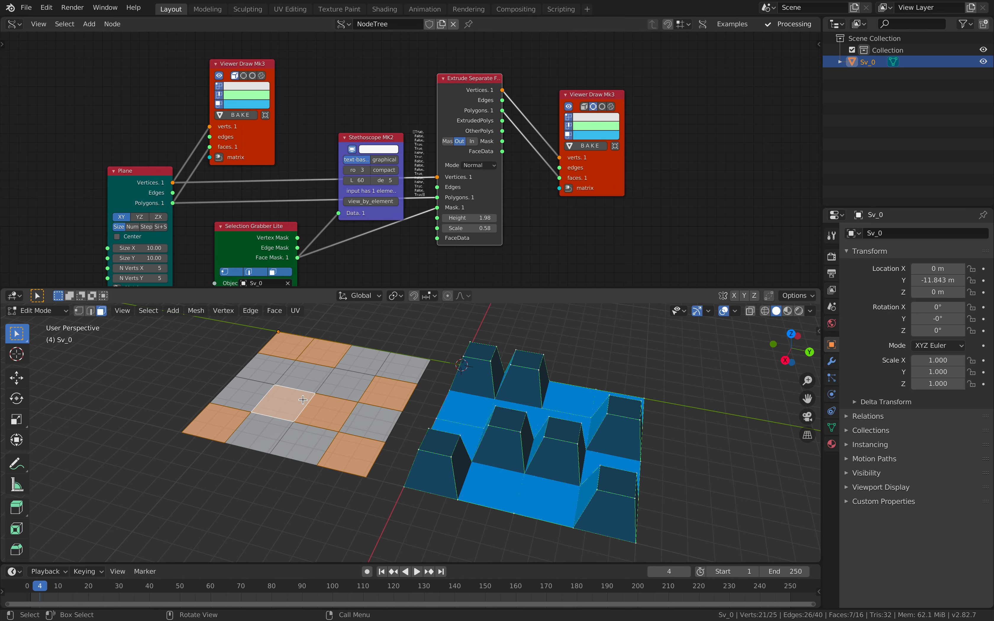
middle_click_drag(411, 424, 459, 419)
key("Tab")
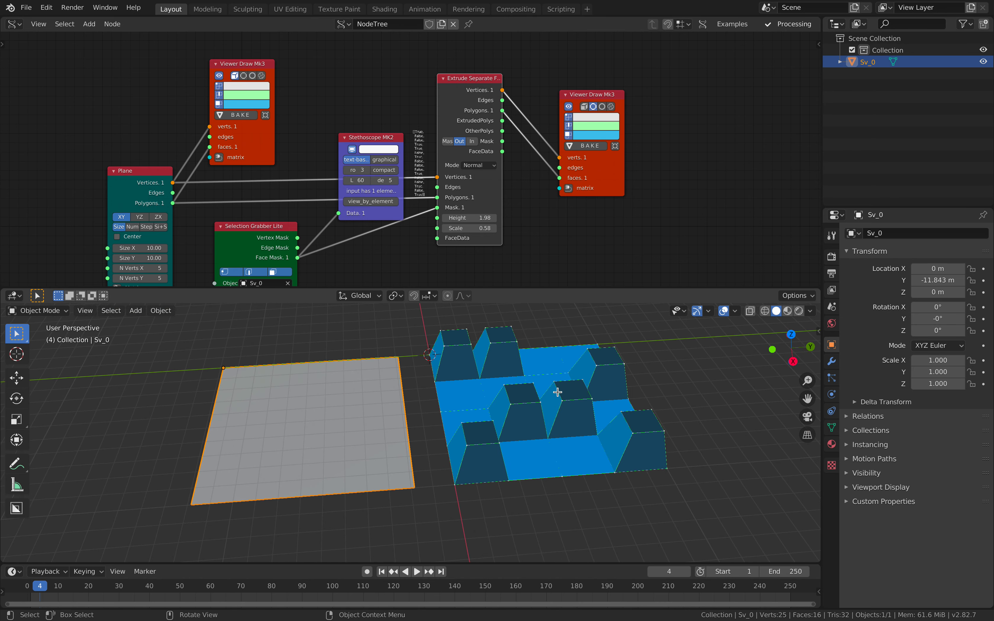
- Select only the third face of the plane's second row in Edit Mode, advance to frame 5, and return to Object Mode
key("Tab")
left_click(311, 408)
key("Right")
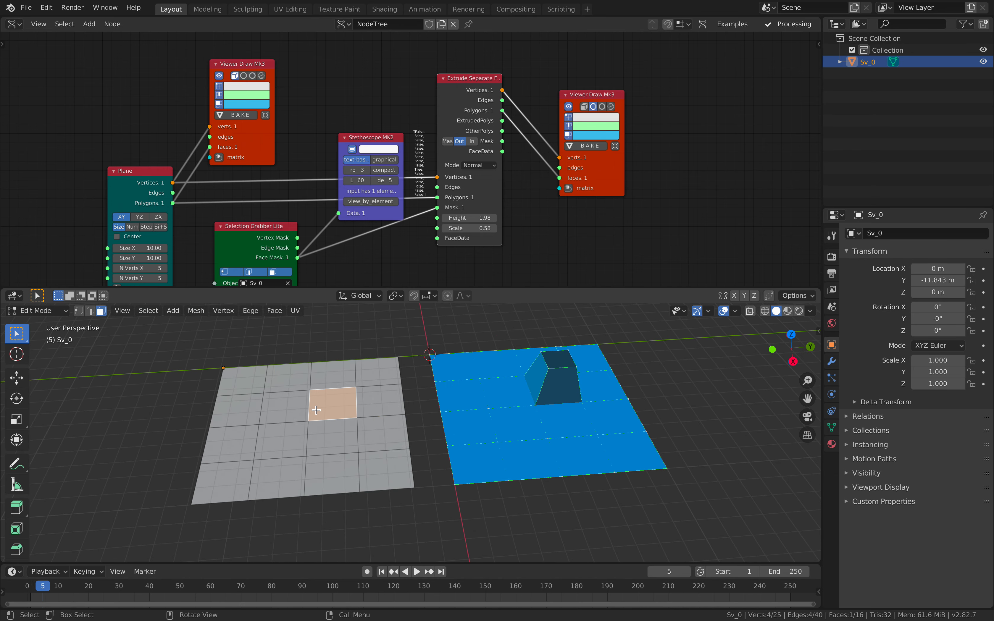
key("Tab")
- Raise the Height of the Extrude Separate Faces node to 3.30
left_click_drag(469, 218, 493, 218)
middle_click_drag(526, 382, 550, 380)
key("Tab")
key("Tab")
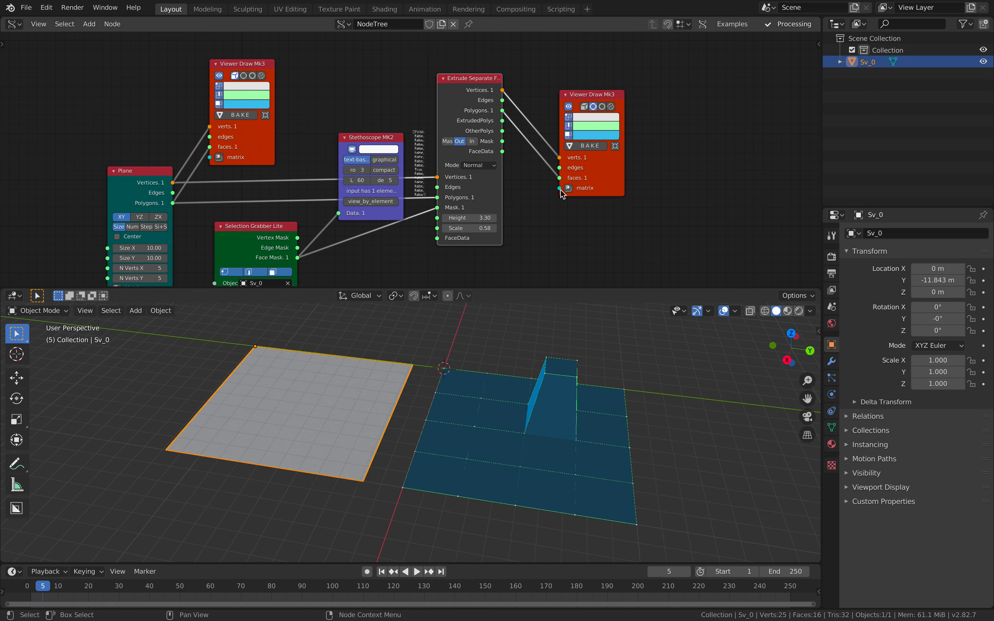
- Bake the extruded preview into a mesh and move both baked meshes along negative Y, putting the new one at about -11.98 m
left_click(590, 148)
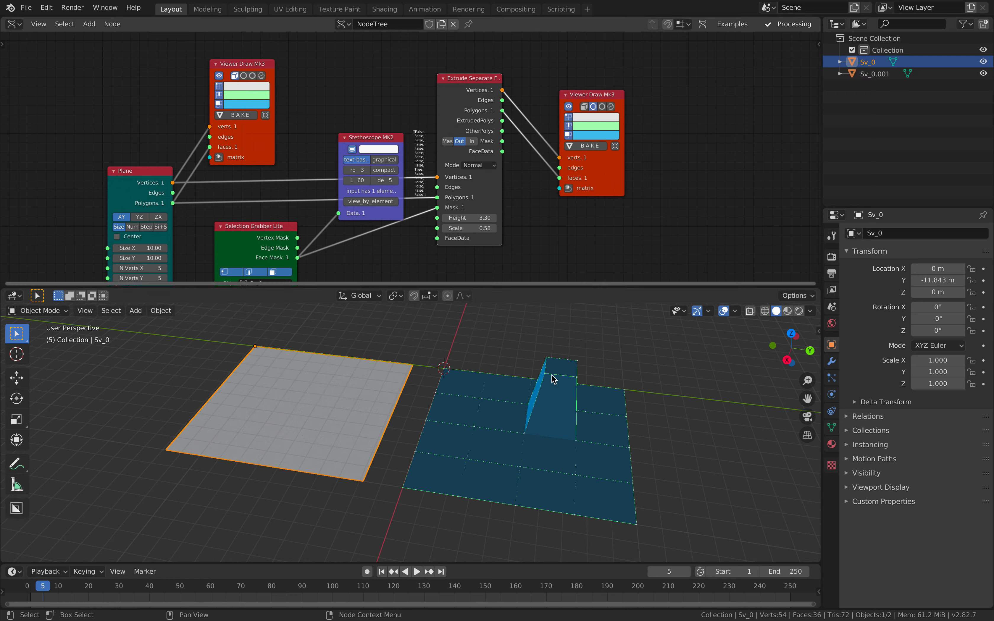
left_click(538, 398)
scroll(554, 407, "down", 3)
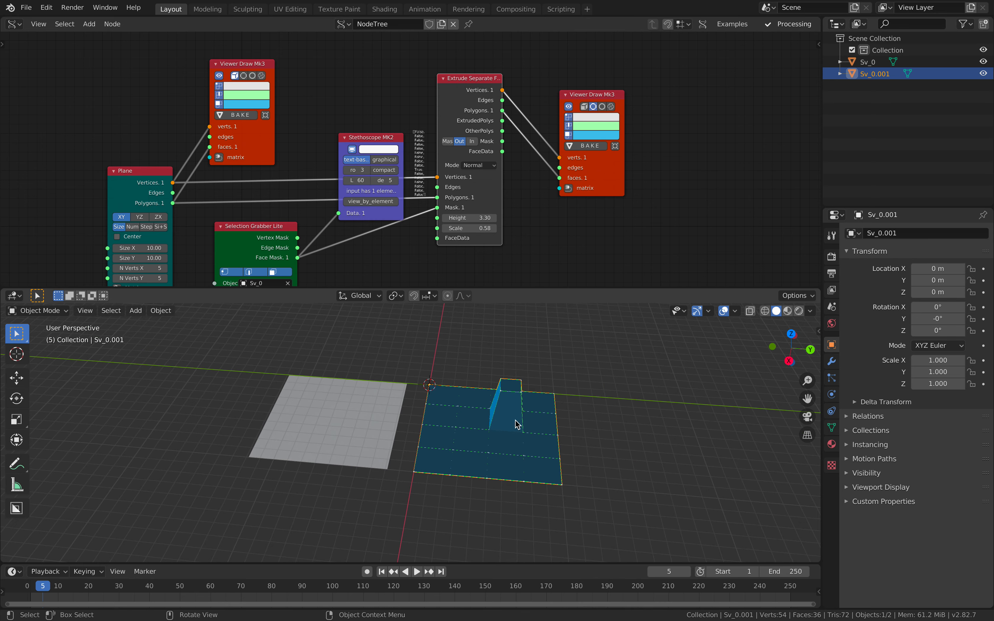
left_click(400, 406, "shift")
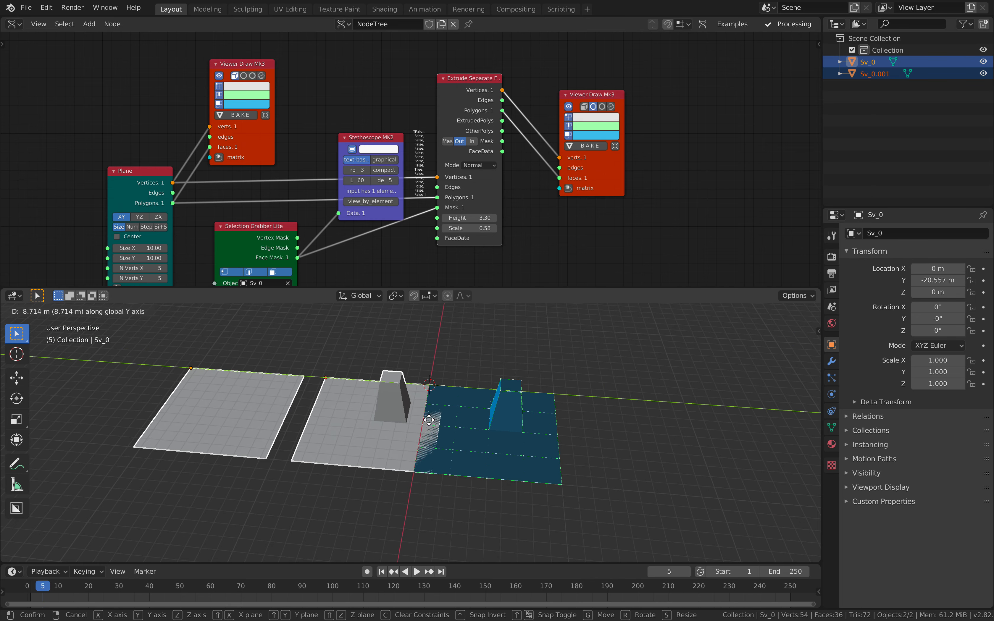
left_click(340, 374)
left_click(357, 382)
- Duplicate the Selection Grabber Lite node below the second viewer and set the copy's object to Sv_0.001
middle_click_drag(338, 224, 328, 181)
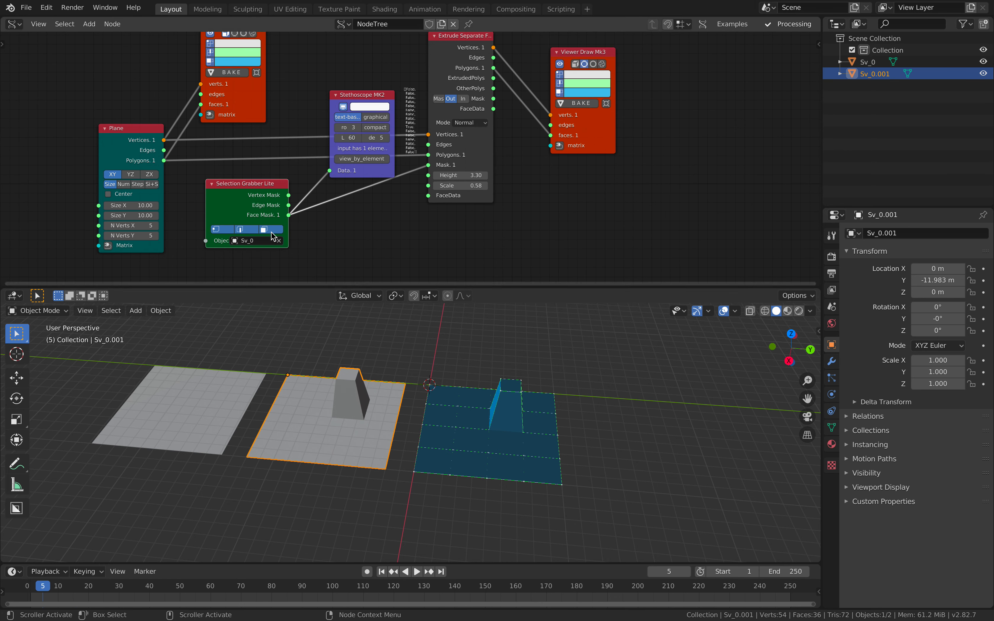
key("shift+d")
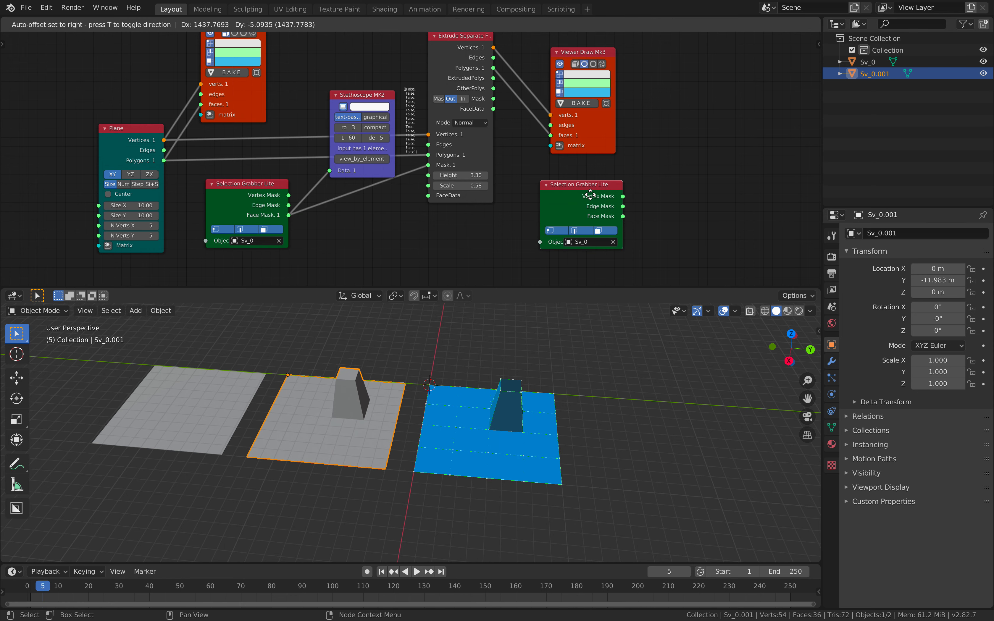
left_click(592, 197)
left_click(586, 242)
left_click(590, 265)
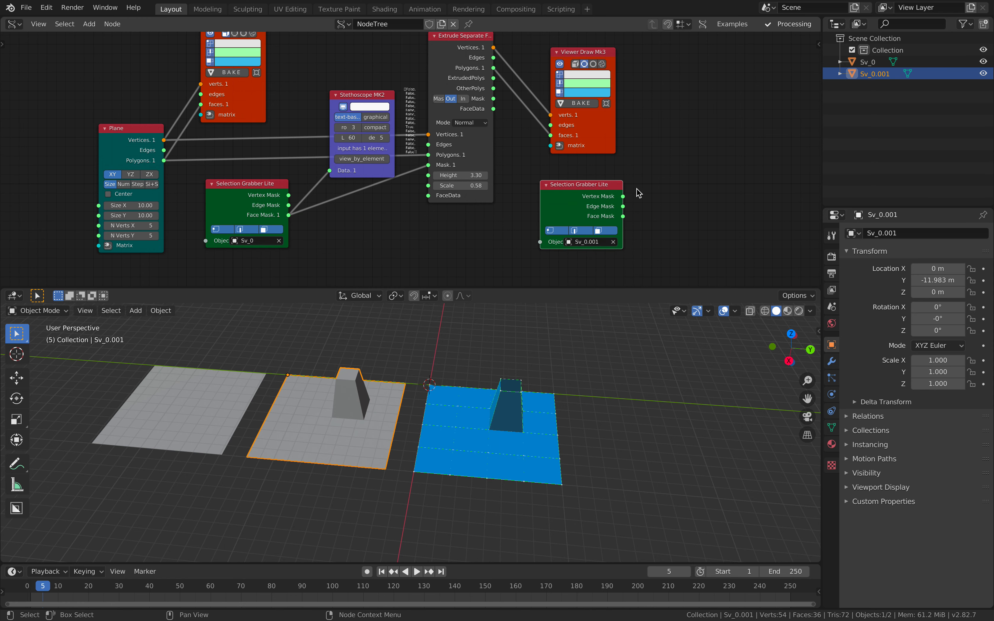
middle_click_drag(639, 194, 600, 197)
left_click_drag(546, 191, 535, 193)
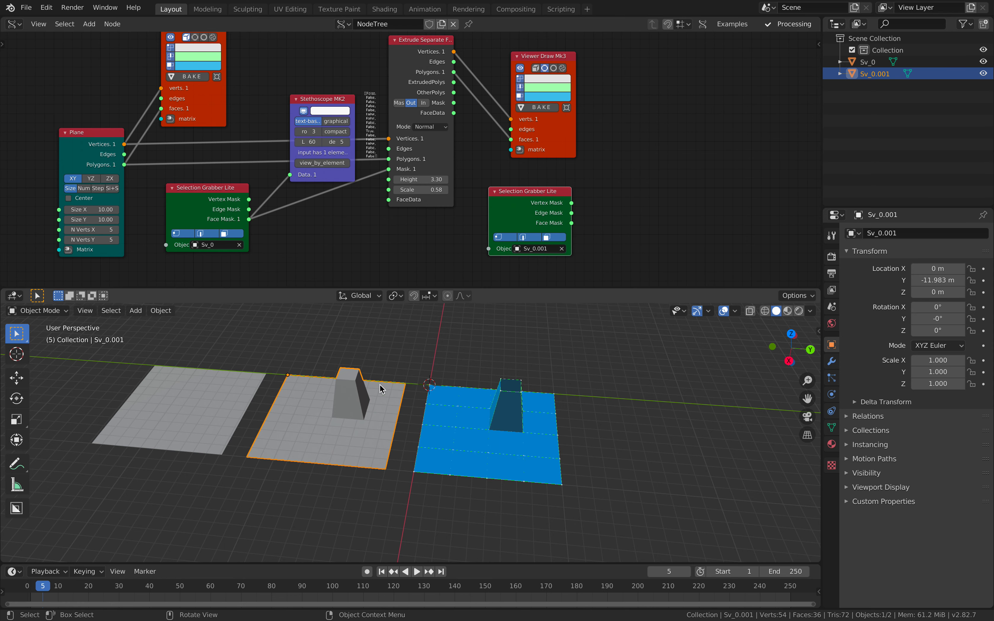
- Select several faces of the baked extruded mesh in Edit Mode, including ones on its raised block, and return to Object Mode
key("Tab")
middle_click_drag(357, 396, 479, 390)
left_click(348, 386)
left_click(335, 389, "shift")
left_click(350, 415, "shift")
left_click(435, 436, "shift")
key("Tab")
middle_click_drag(531, 209, 495, 226)
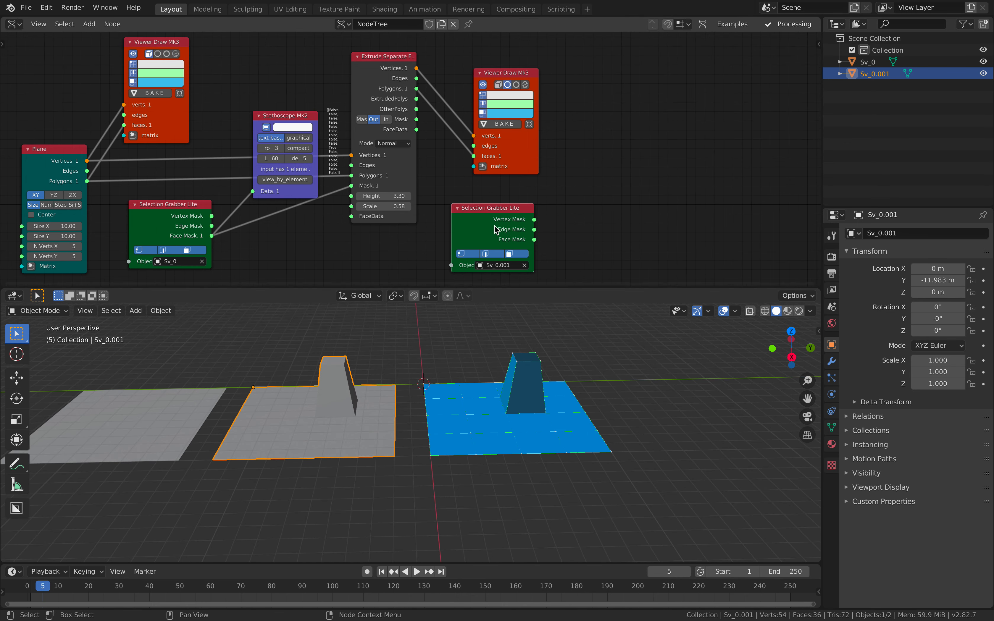
- Duplicate the Extrude Separate Faces node and feed the copy the first one's vertices and polygons, with the Sv_0.001 grabber's Face Mask as Mask
left_click(379, 102)
key("shift+d")
left_click(622, 103)
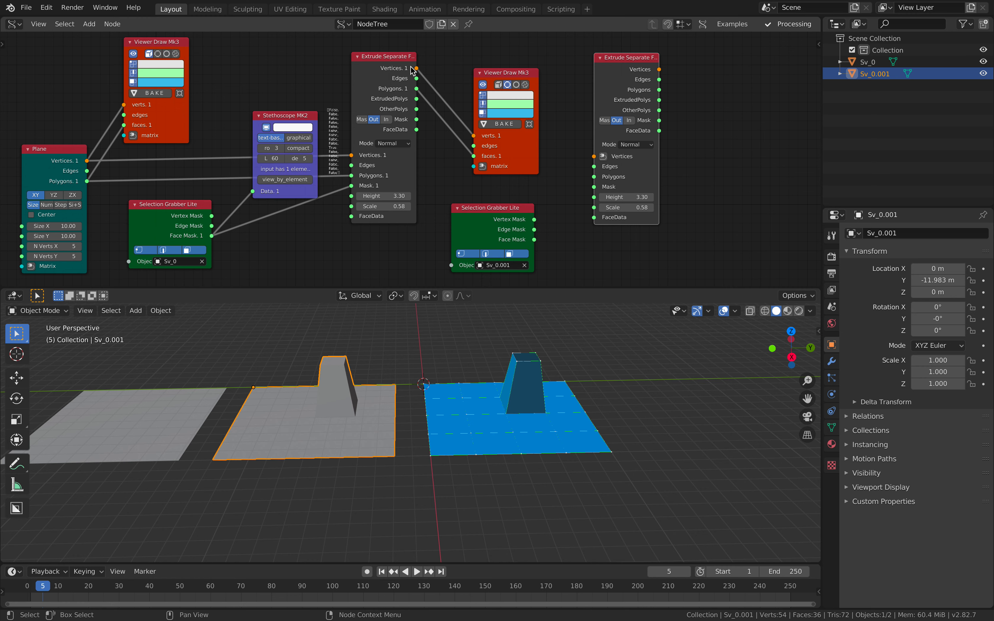
left_click_drag(417, 68, 594, 157)
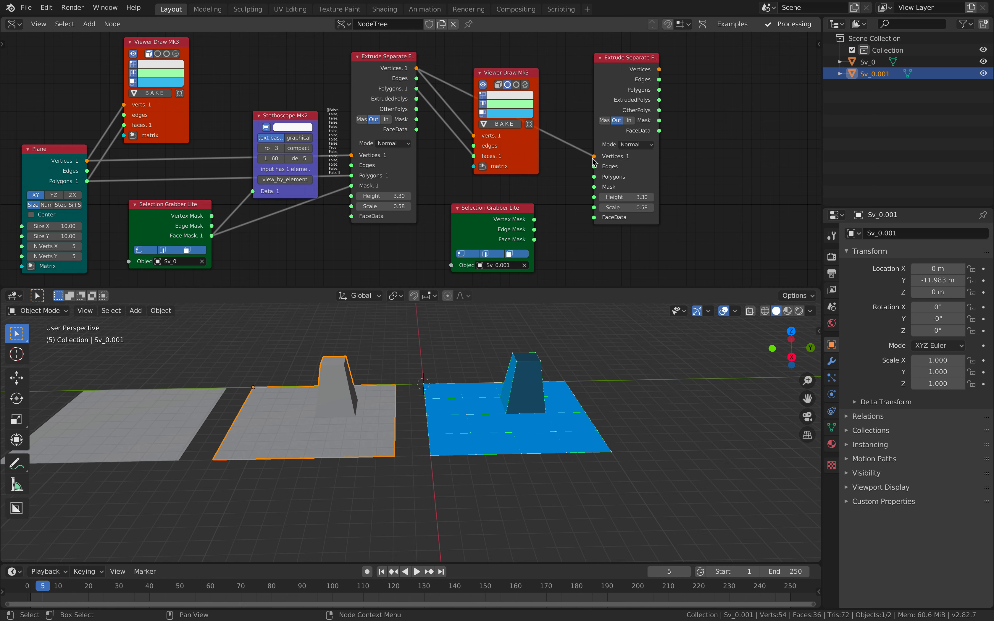
left_click_drag(417, 88, 594, 177)
mouse_move(534, 239)
left_mouse_down()
mouse_move(595, 187)
mouse_move(640, 196)
left_mouse_up()
- Duplicate the Viewer Draw Mk3 node and connect the second Extrude Separate Faces node's vertices and polygons to the copy
left_click(511, 74)
key("shift+d")
left_click(734, 88)
left_click_drag(659, 69, 698, 149)
left_click_drag(659, 90, 697, 170)
- Set the second Extrude Separate Faces node's Height to 3.17 and Scale to 0.35
middle_click_drag(577, 342, 519, 383)
left_click_drag(637, 195, 614, 207, "shift")
middle_click_drag(562, 355, 425, 419)
- Select a single face of the baked plane Sv_0 in Edit Mode, return to Object Mode and clear the object selection
left_click(432, 428)
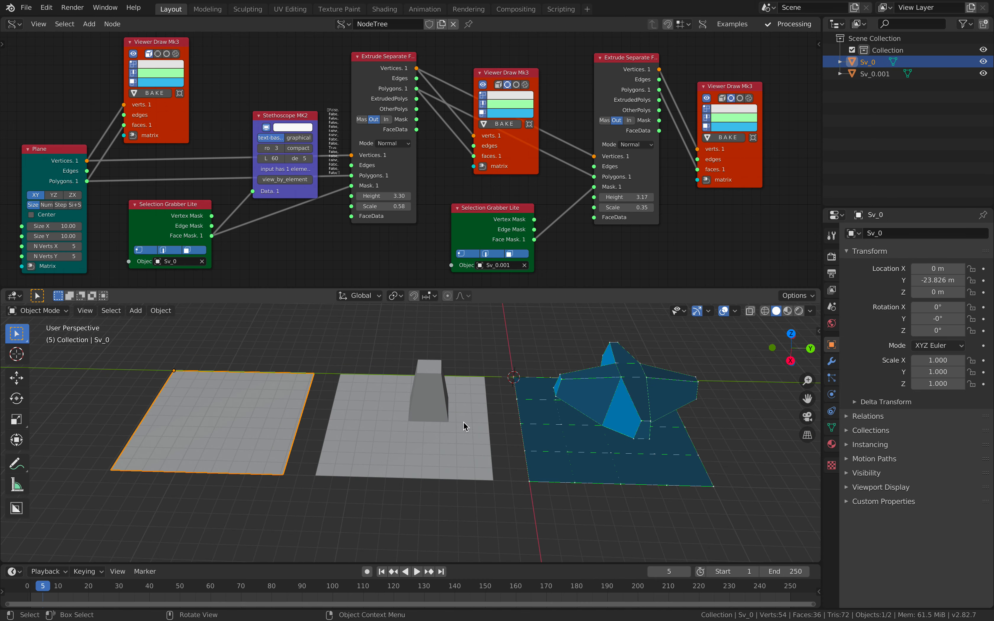
key("Tab")
left_click(251, 412)
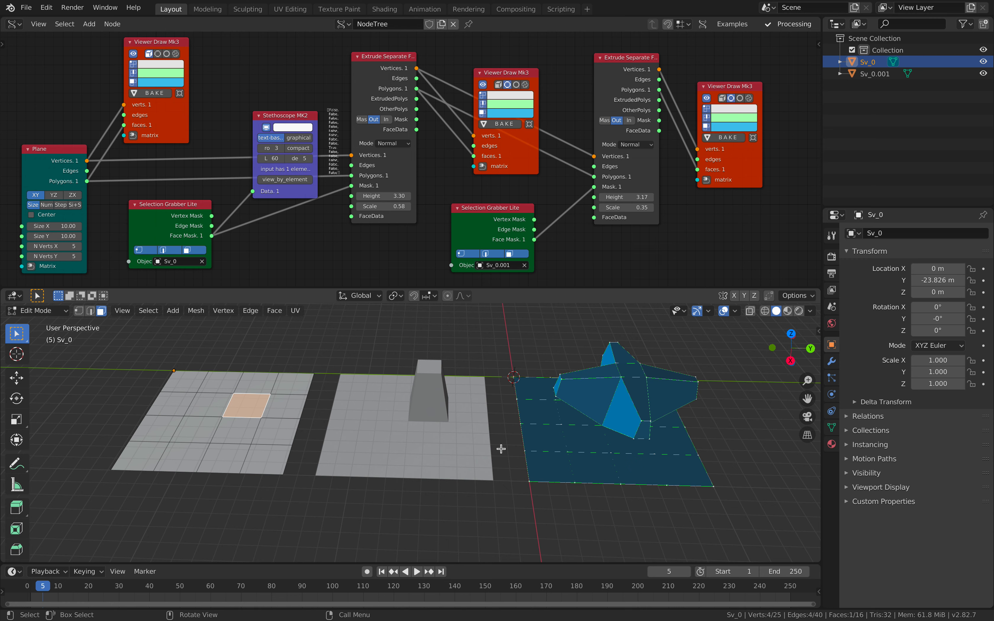
key("Tab")
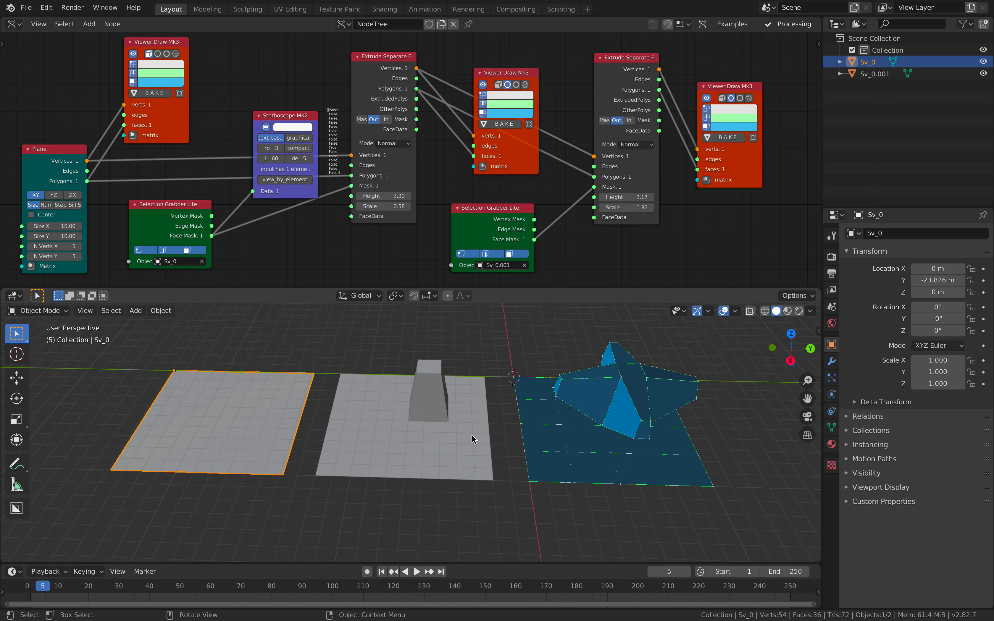
middle_click_drag(475, 437, 449, 375)
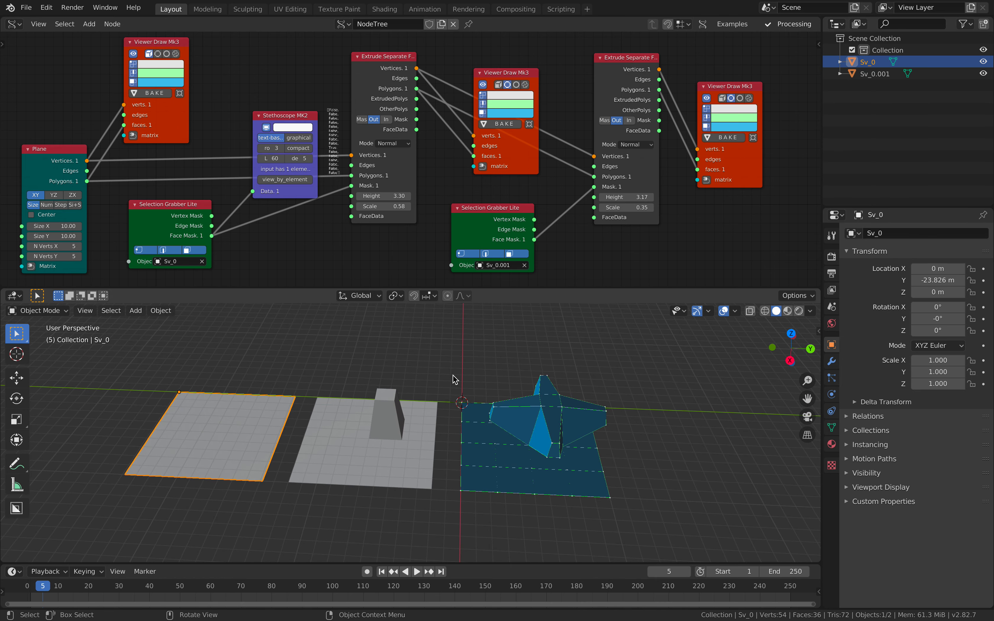
middle_click_drag(656, 393, 526, 404)
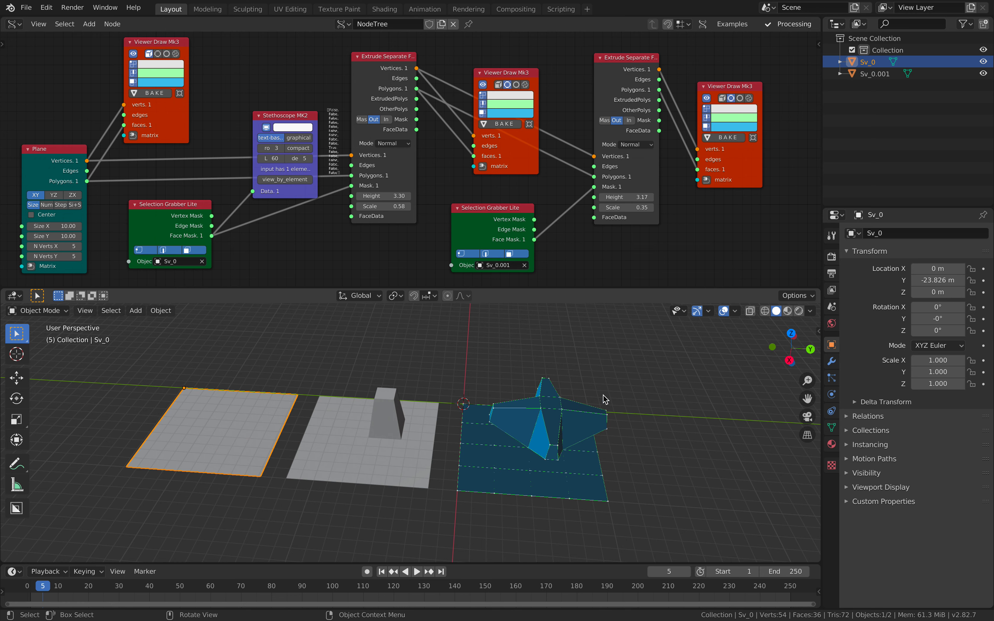
left_click(479, 391)
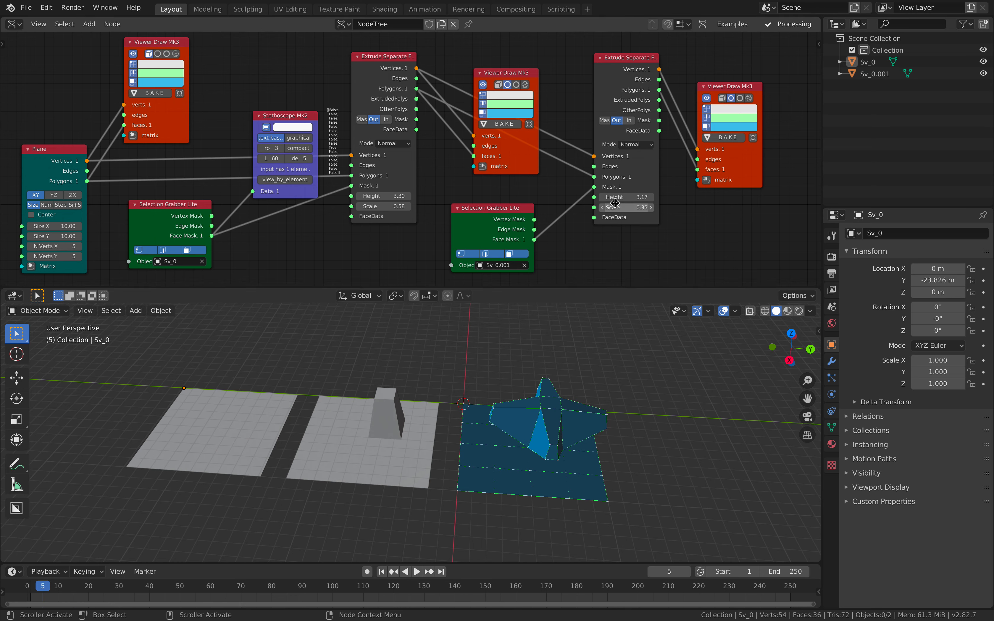
- Set both Height and Scale of the second Extrude Separate Faces node to 0
left_click(623, 199)
type("0")
key("Return")
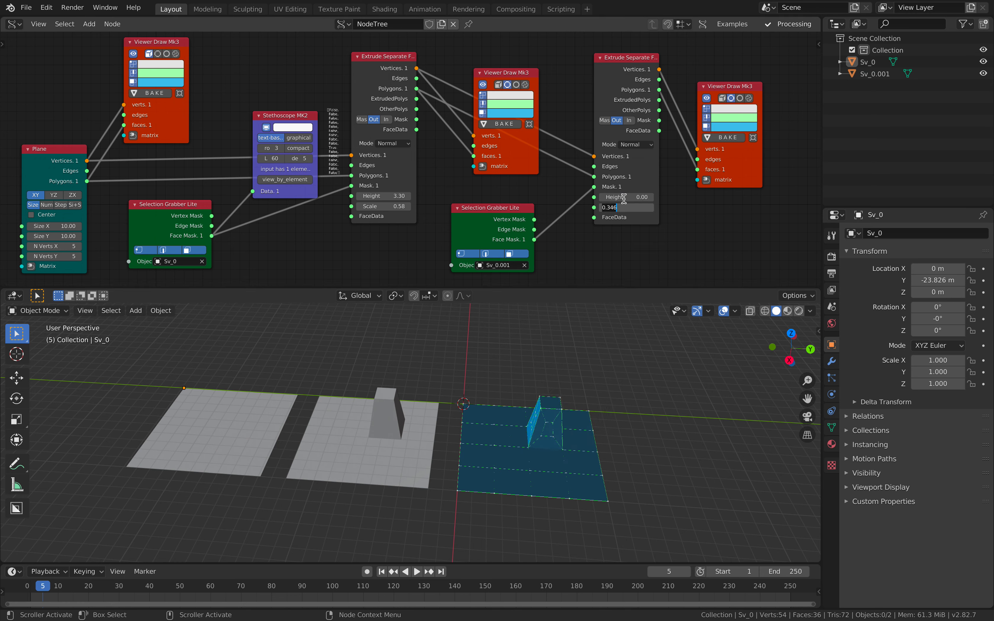
left_click_drag(390, 196, 391, 196)
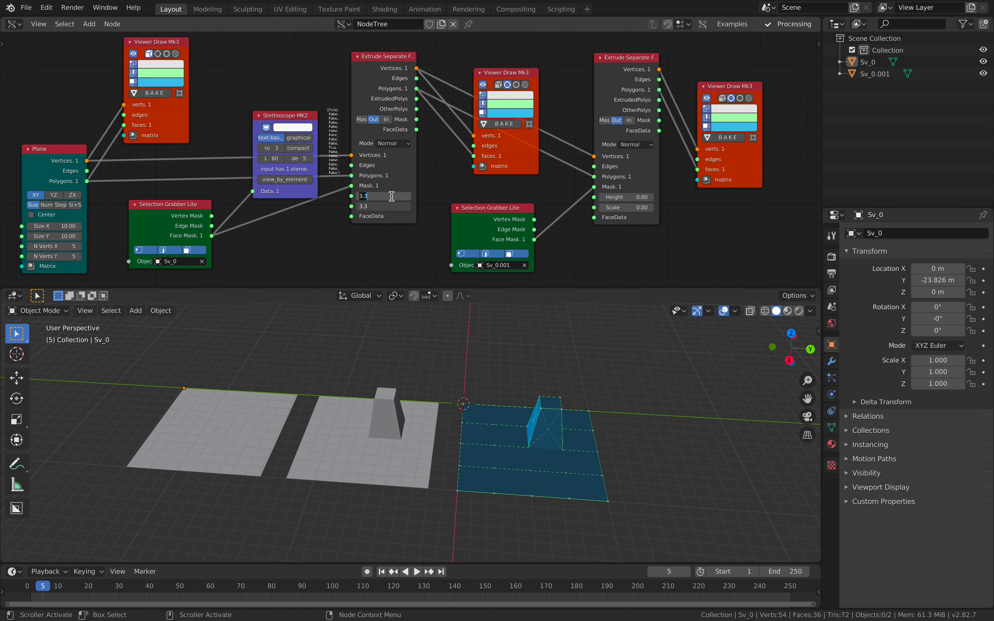
type("3.3")
key("Return")
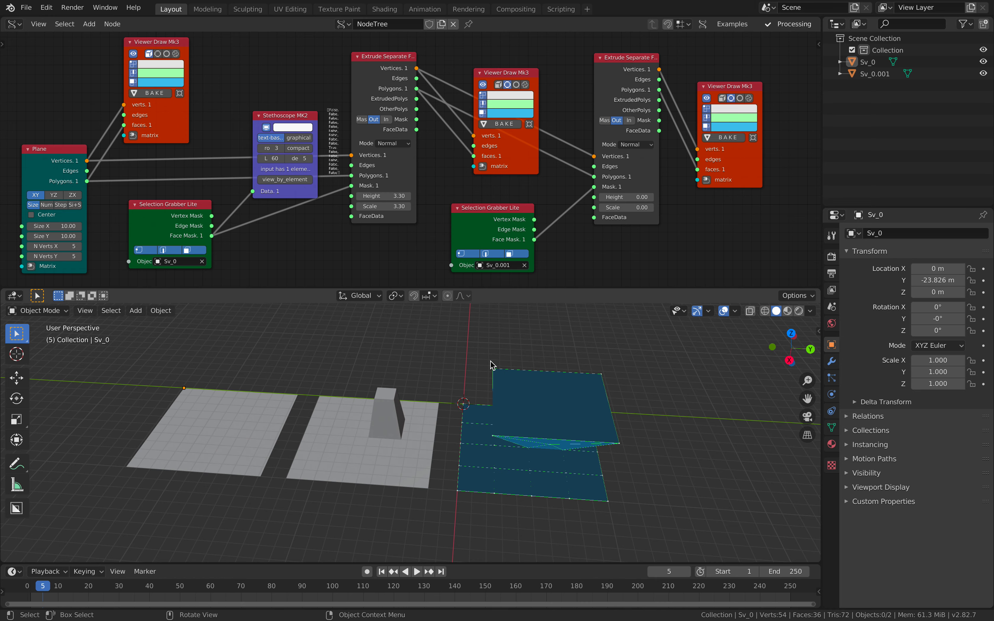
middle_click_drag(491, 362, 491, 344)
key("ctrl+z")
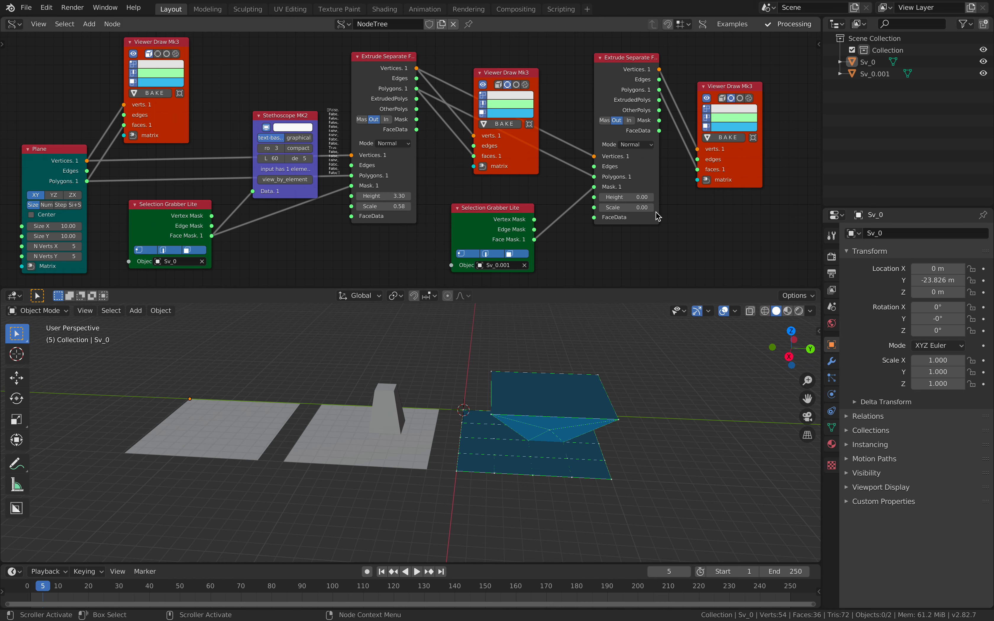
- Set the first Extrude Separate Faces node to Height 3.24 and Scale 0.71, and the second to Height 1.72 and Scale 0.76
mouse_move(626, 198)
left_mouse_down()
mouse_move(635, 208)
mouse_move(618, 198)
left_mouse_up()
left_click_drag(395, 196, 392, 206)
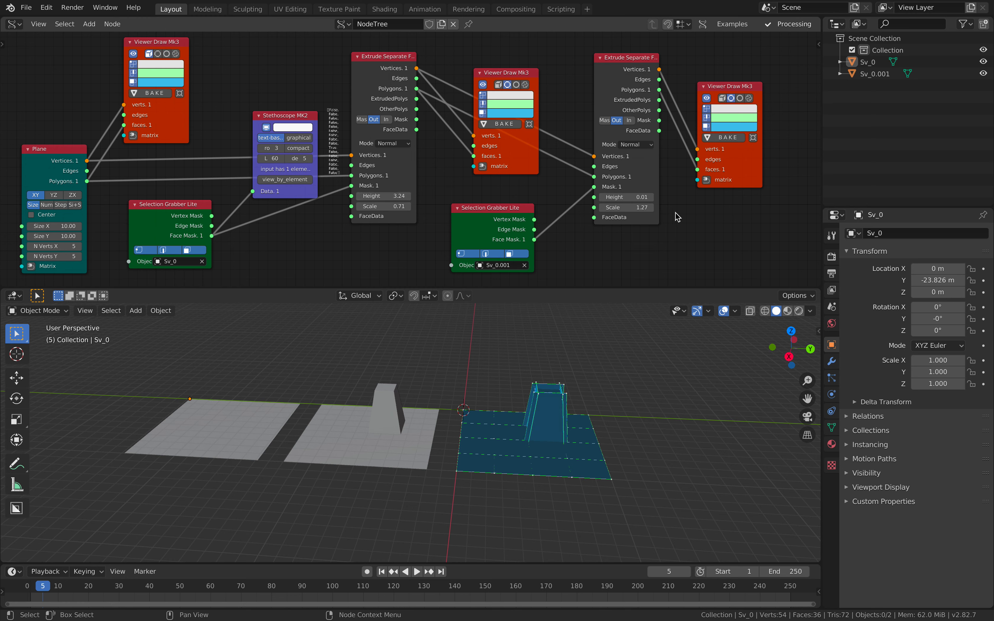
mouse_move(627, 197)
left_mouse_down()
mouse_move(641, 197)
mouse_move(615, 208)
mouse_move(643, 197)
left_mouse_up()
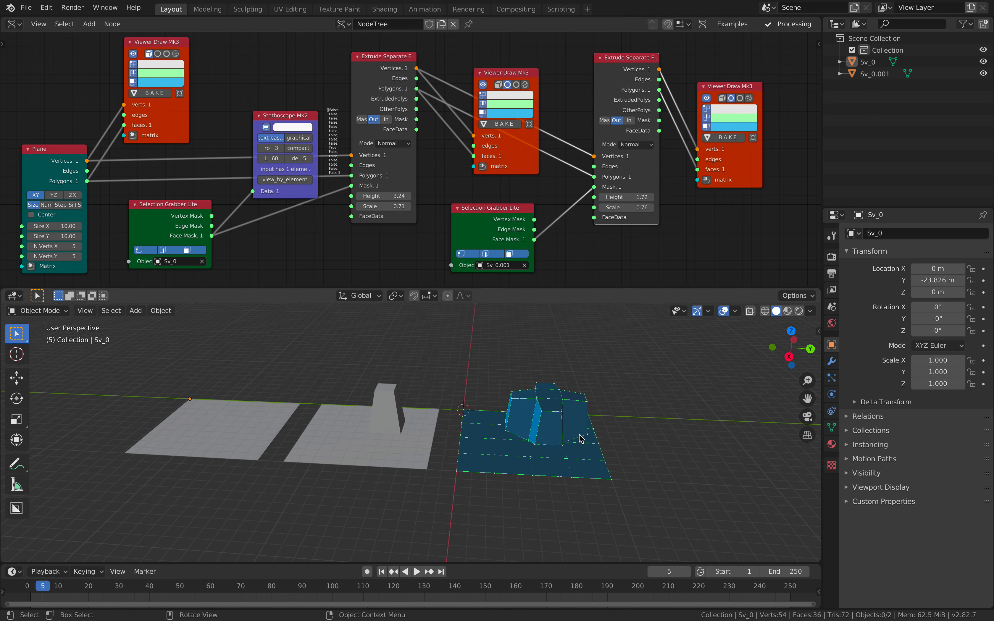
- Bake the double-extruded preview into a mesh and move it beside the preview, to about Y 12.44 m
left_click(725, 139)
left_click(525, 424)
middle_click_drag(525, 424, 454, 411, "shift")
key("g")
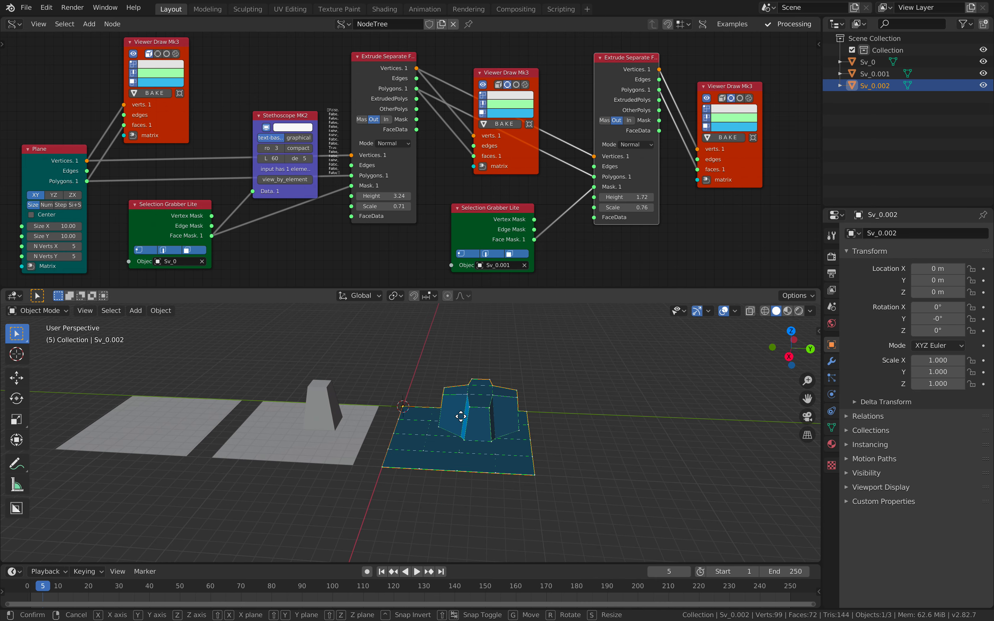
left_click(601, 409)
- Set Height and Scale to 0 on both Extrude Separate Faces nodes
left_click_drag(629, 198, 638, 207)
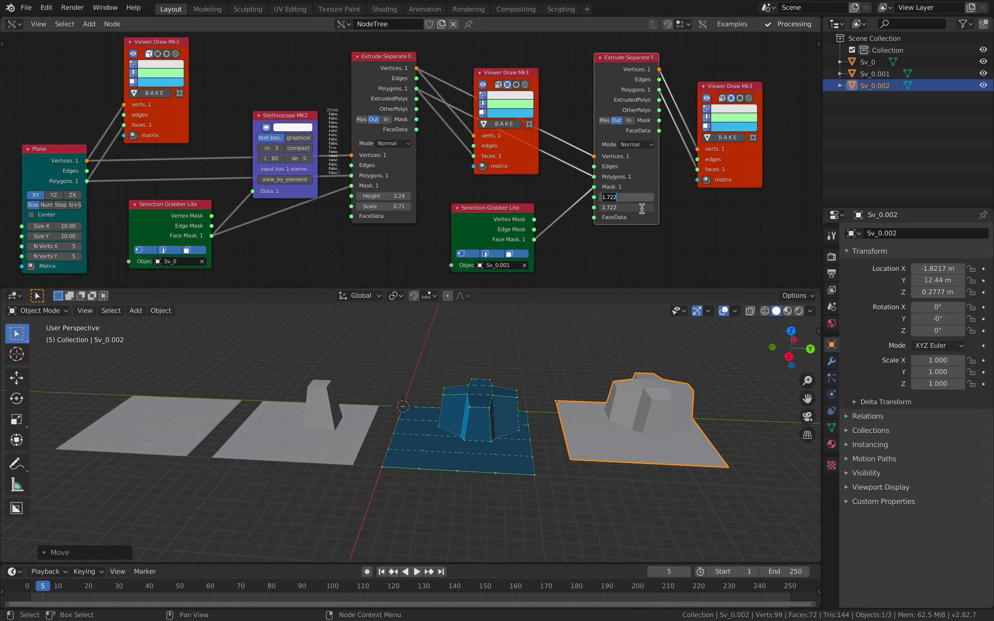
type("0")
key("Return")
left_click(369, 196)
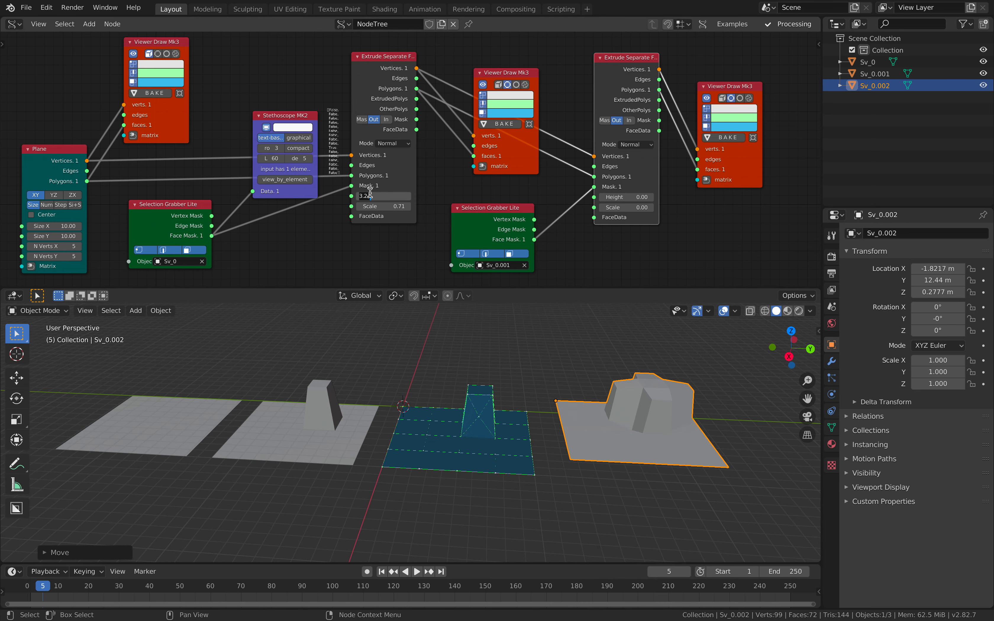
type("0")
key("Return")
- Bake the flattened preview into a mesh and move it off the preview, to about X -5.65, Y 0.71, Z 4.39 m
middle_click_drag(452, 411, 452, 436)
left_click(728, 137)
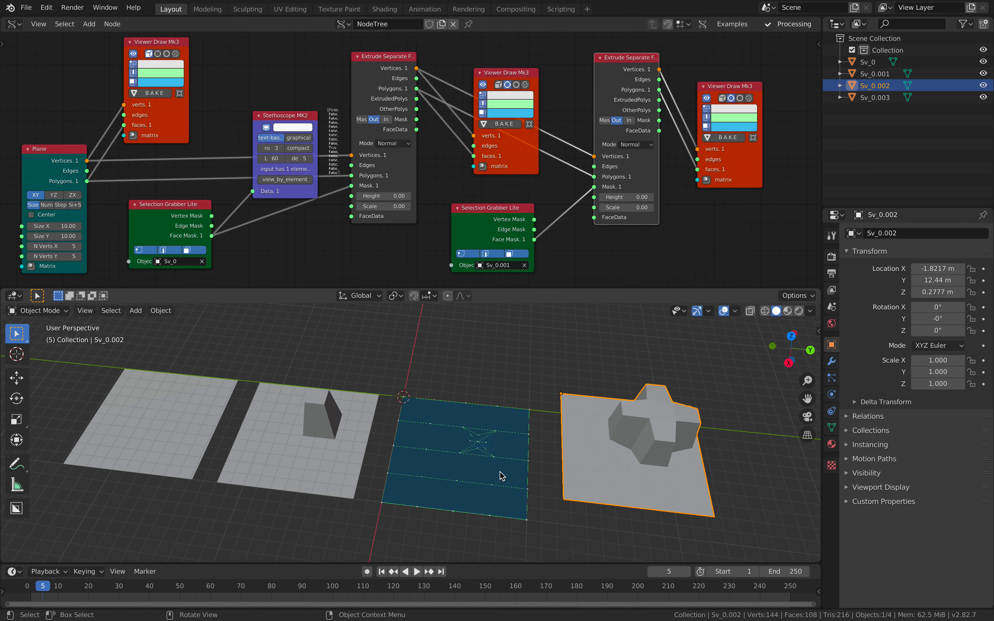
key("g")
left_click(491, 328)
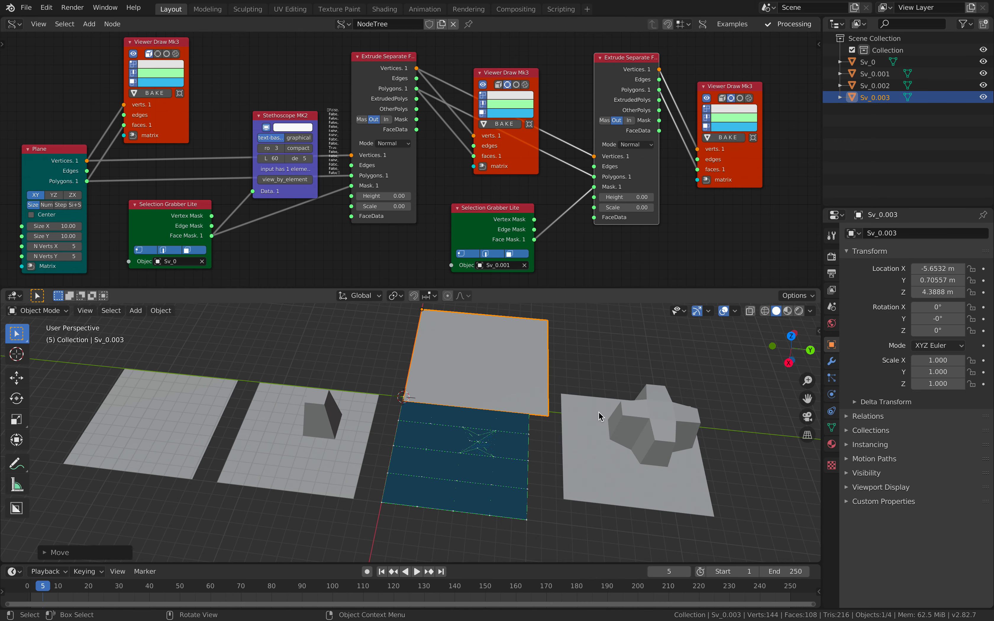
- Select the extruded mesh Sv_0.002 with the flat mesh Sv_0.003 active, and join it into the flat mesh as a shape key
middle_click_drag(519, 347, 454, 366, "shift")
left_click(533, 436, "shift")
left_click(457, 386, "shift")
key("F3")
type("shapek")
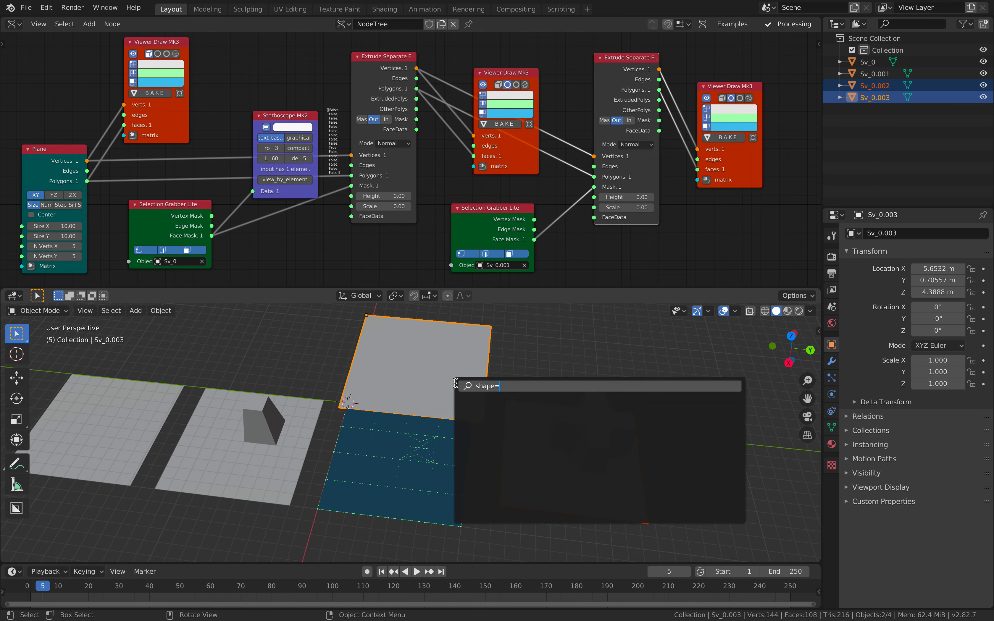
key("BackSpace")
key("Down")
key("Down")
key("Down")
key("Down")
key("Down")
key("Return")
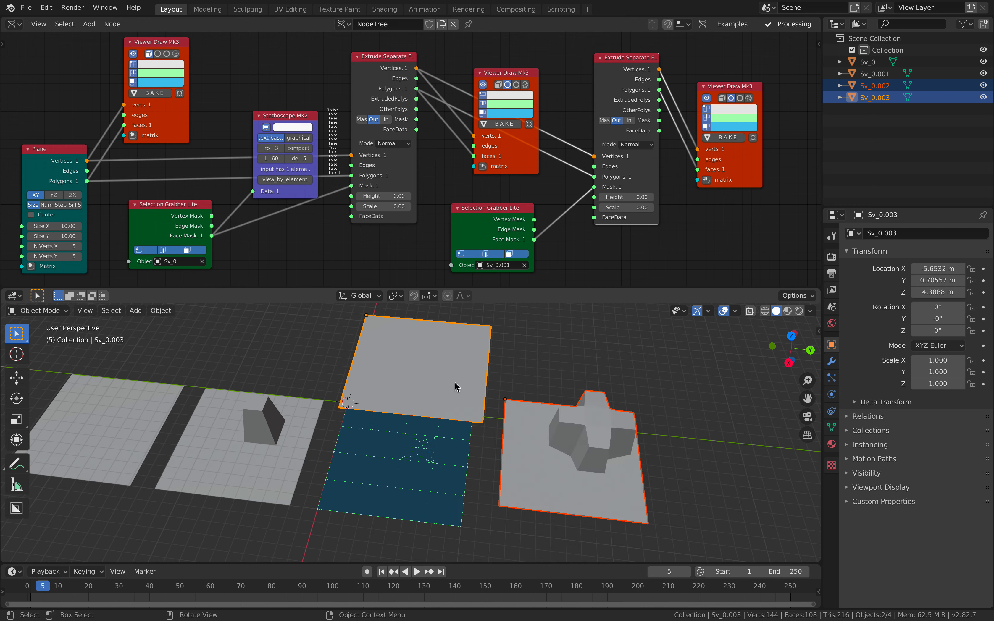
- Select only the flat mesh Sv_0.003 and raise its Sv_0.002 shape key value to 1.000
left_click(458, 370)
left_click(832, 428)
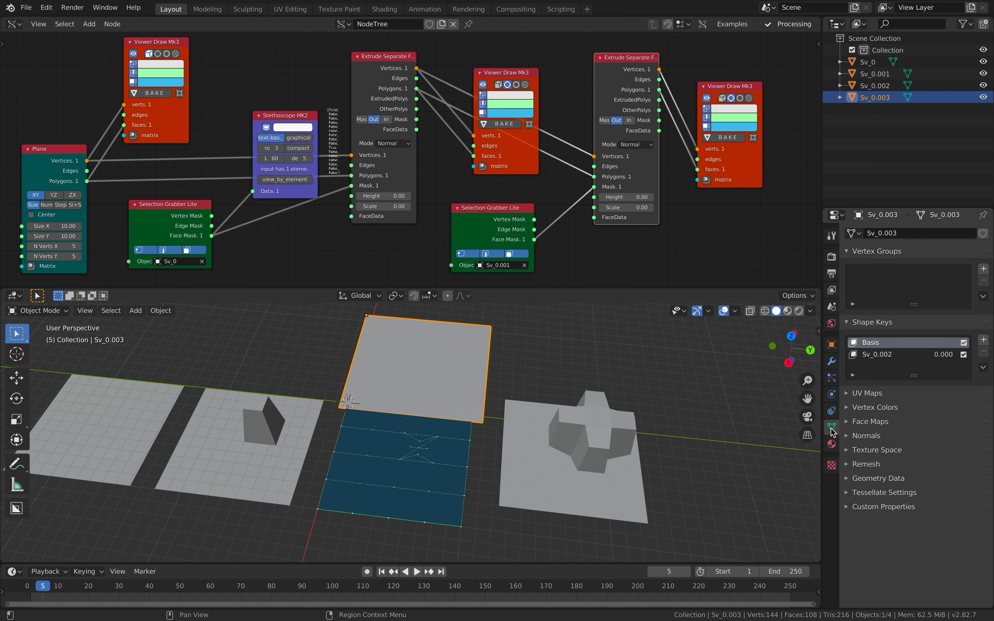
left_click_drag(944, 354, 966, 354)
middle_click_drag(582, 400, 628, 398)
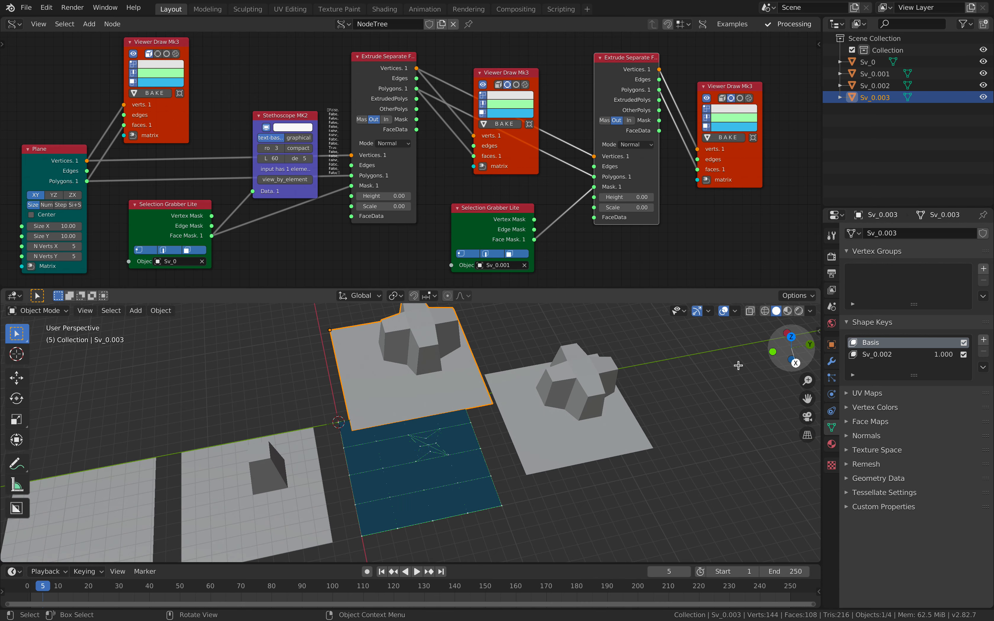
middle_click_drag(566, 394, 583, 395)
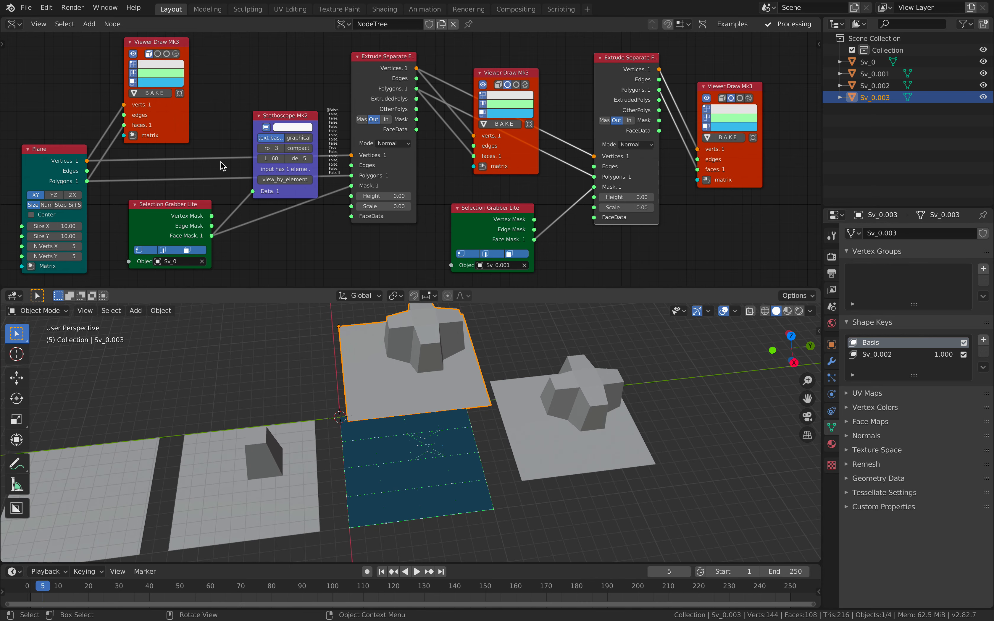
- Start a new default scene without saving the current file, and delete all of its objects
left_click(26, 7)
mouse_move(50, 28)
left_click(146, 26)
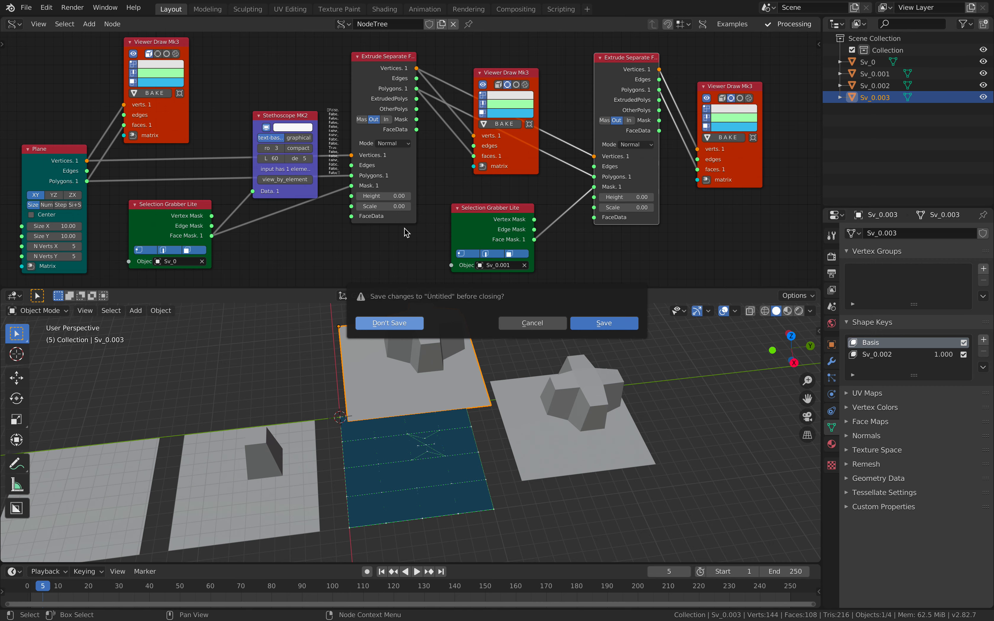
key("Return")
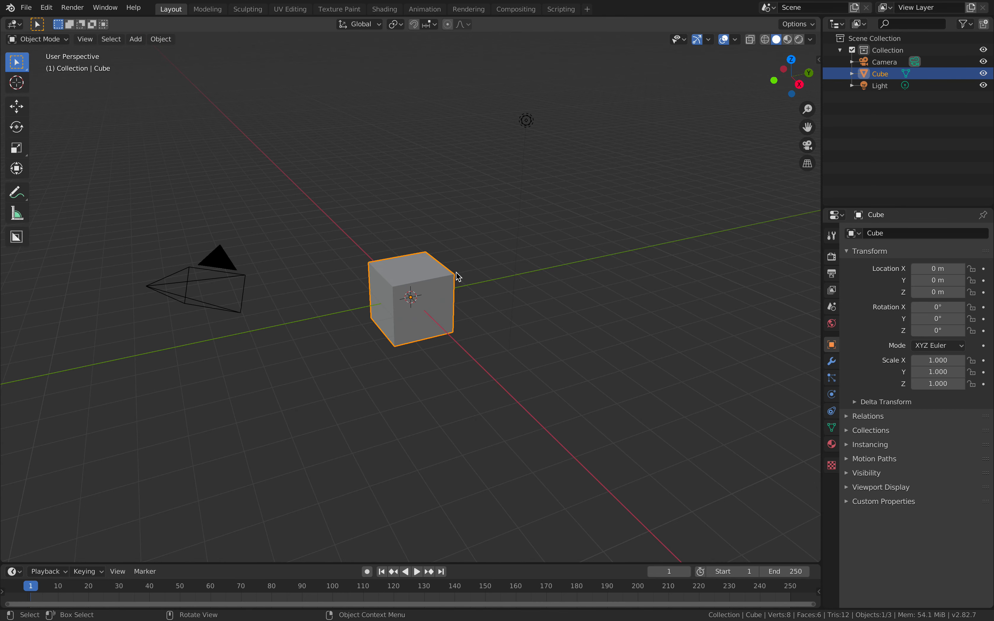
key("a")
key("x")
left_click(459, 277)
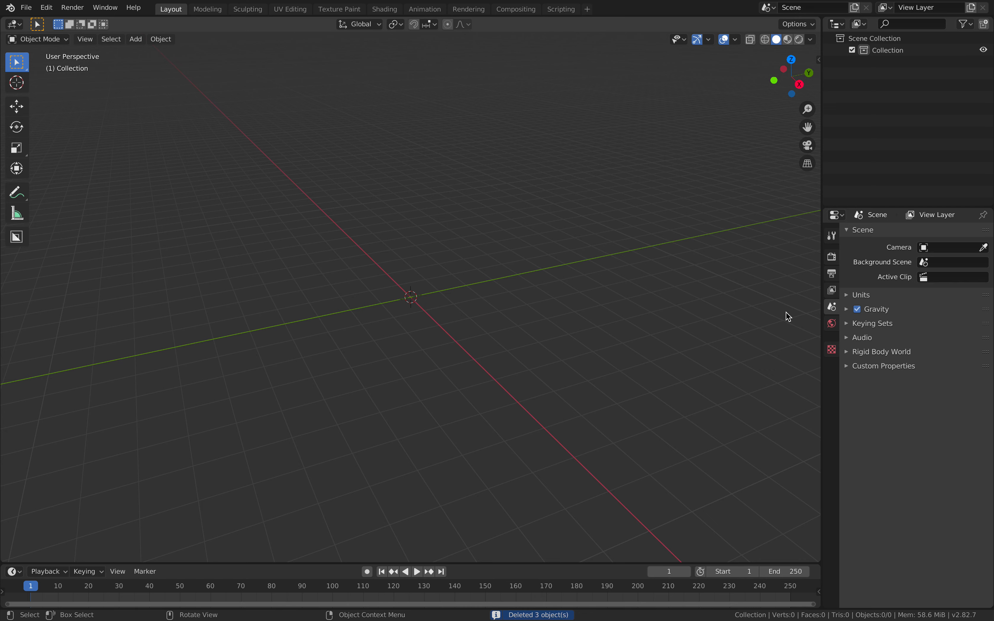
- Split the 3D viewport into two stacked areas, make the upper one a Sverchok Nodes editor with a new node tree, and hide its sidebar
left_click_drag(818, 18, 809, 313)
left_click(15, 24)
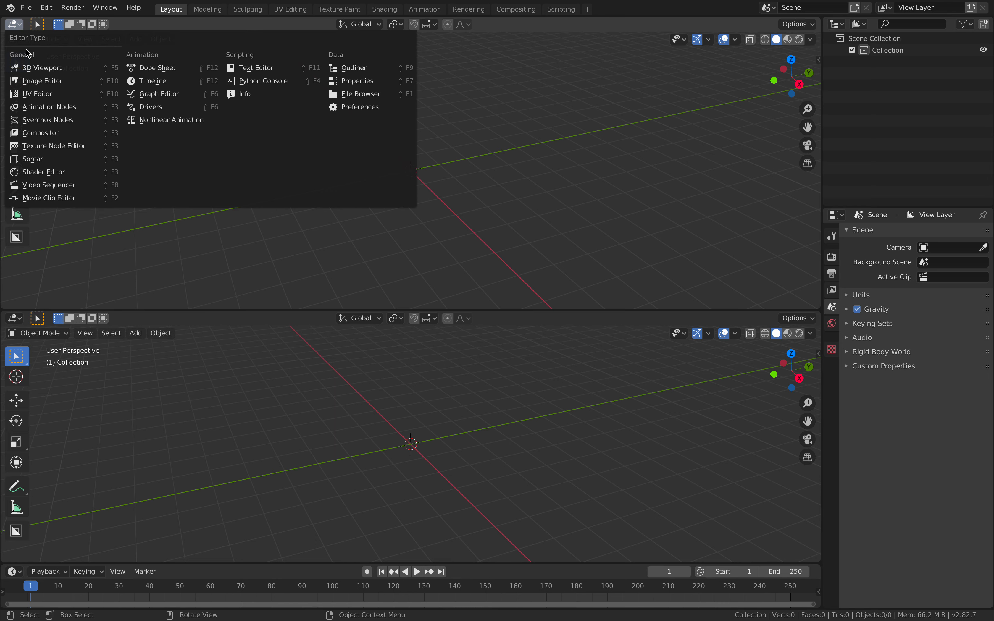
left_click(51, 122)
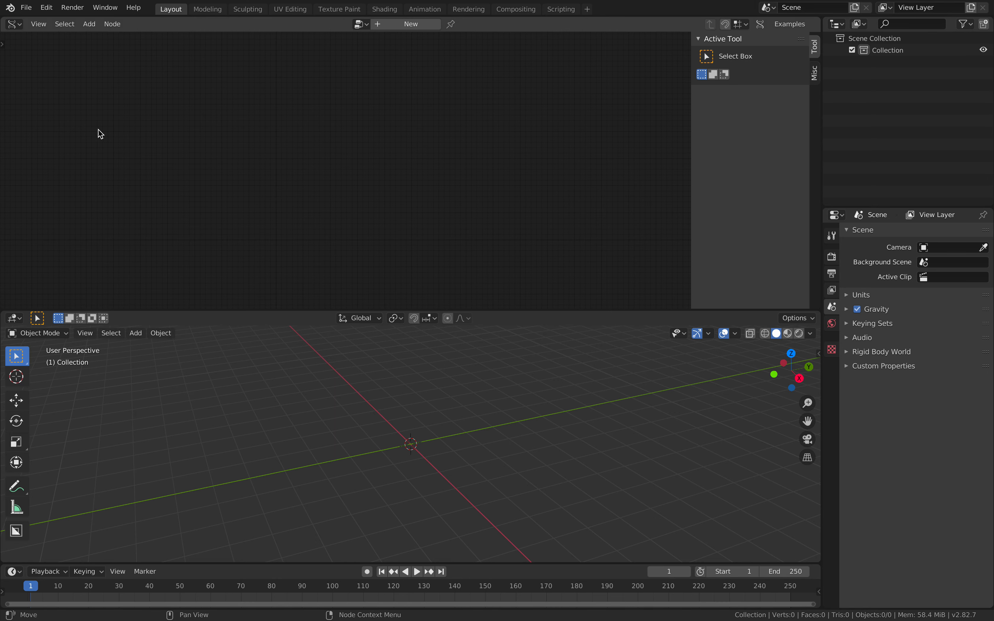
left_click(430, 24)
left_click_drag(692, 131, 832, 142)
middle_click_drag(611, 408, 364, 447)
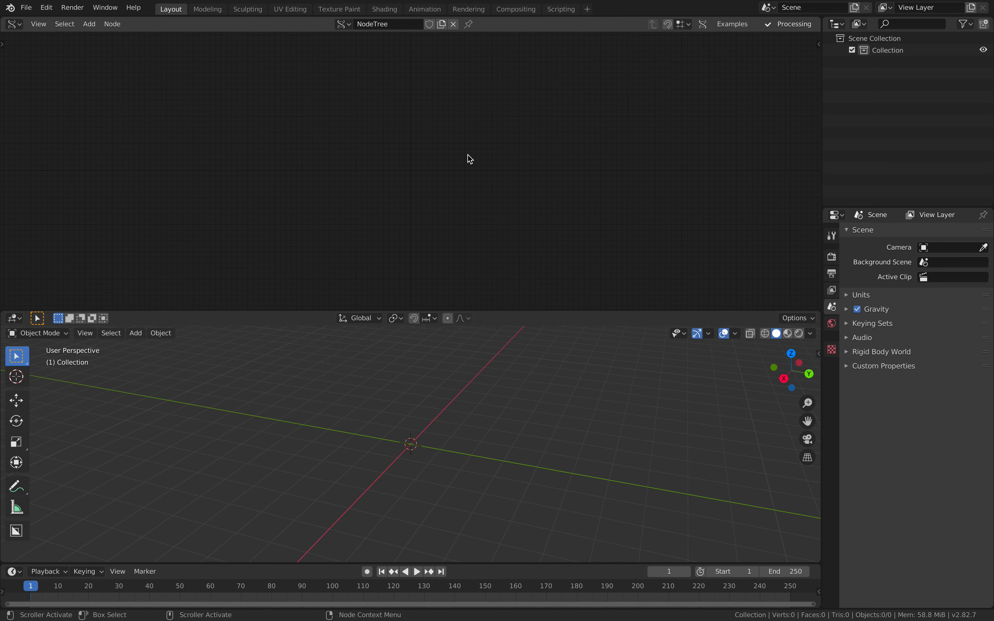
- Add a Box node to the new Sverchok node tree
key("alt+space")
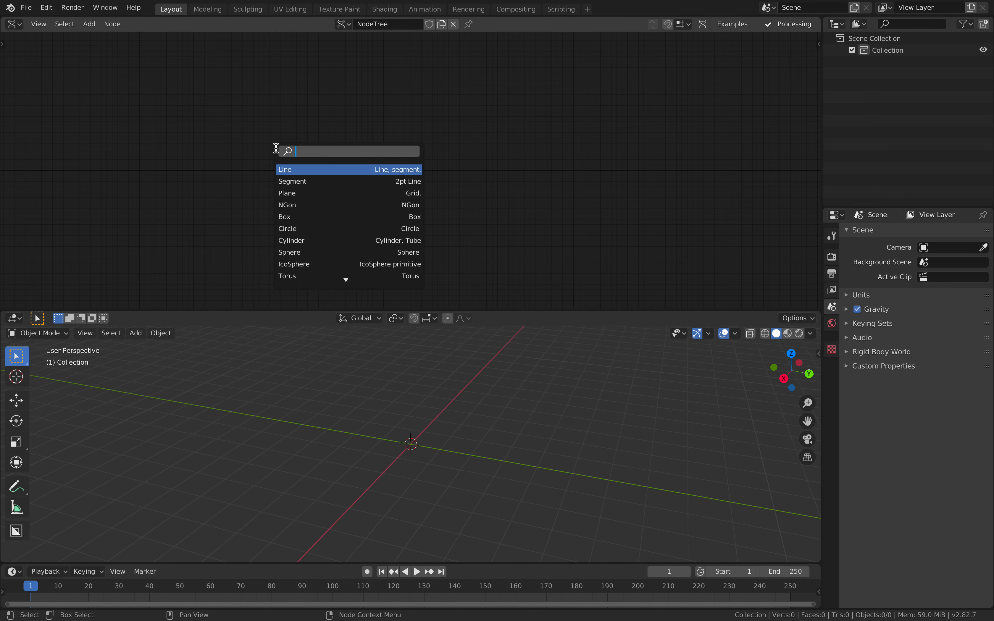
type("box")
key("Return")
left_click(244, 149)
- Add a Viewer Draw Mk3 node beside the Box node
key("shift+a")
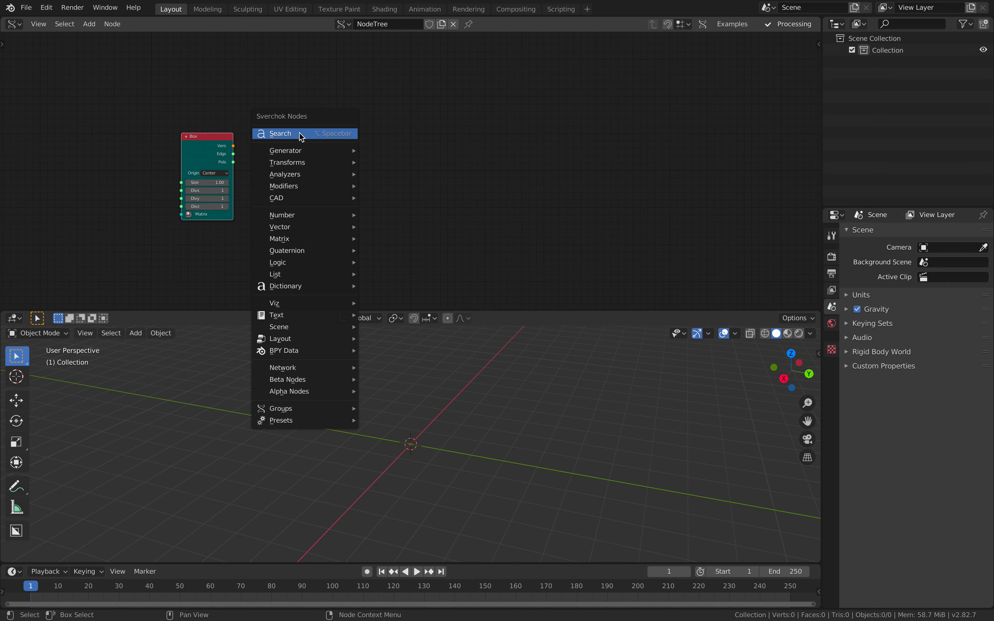
left_click(302, 137)
type("view")
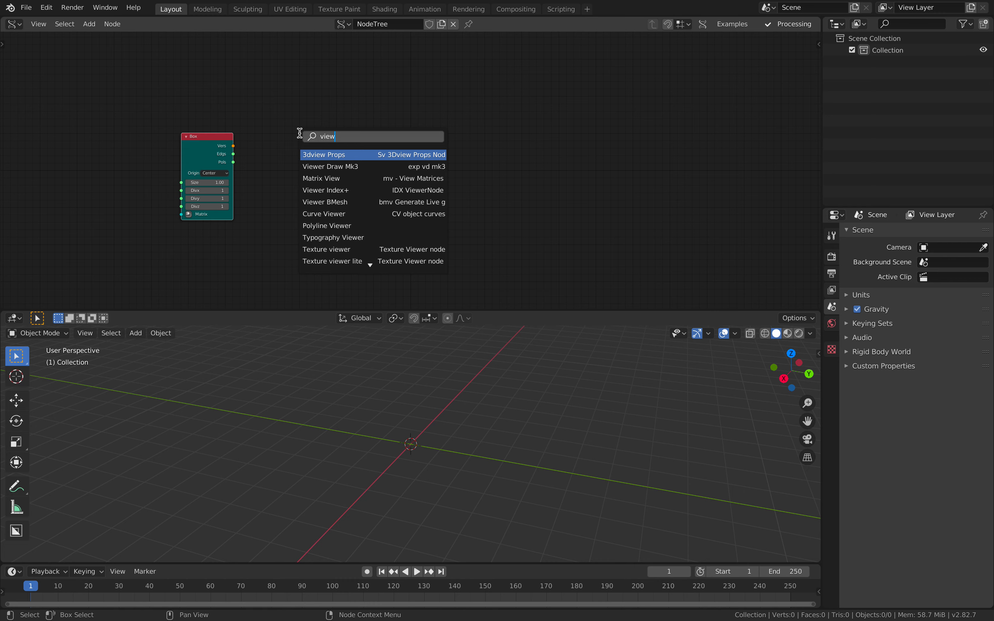
key("Down")
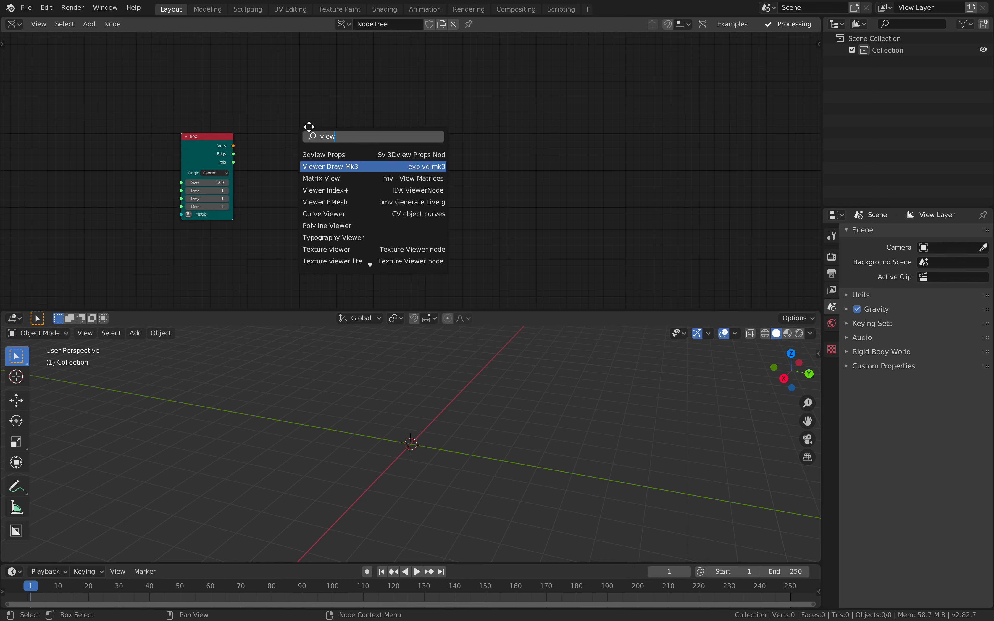
key("Return")
- Quit Safari and return to the node setup in Blender
key("ctrl+Right")
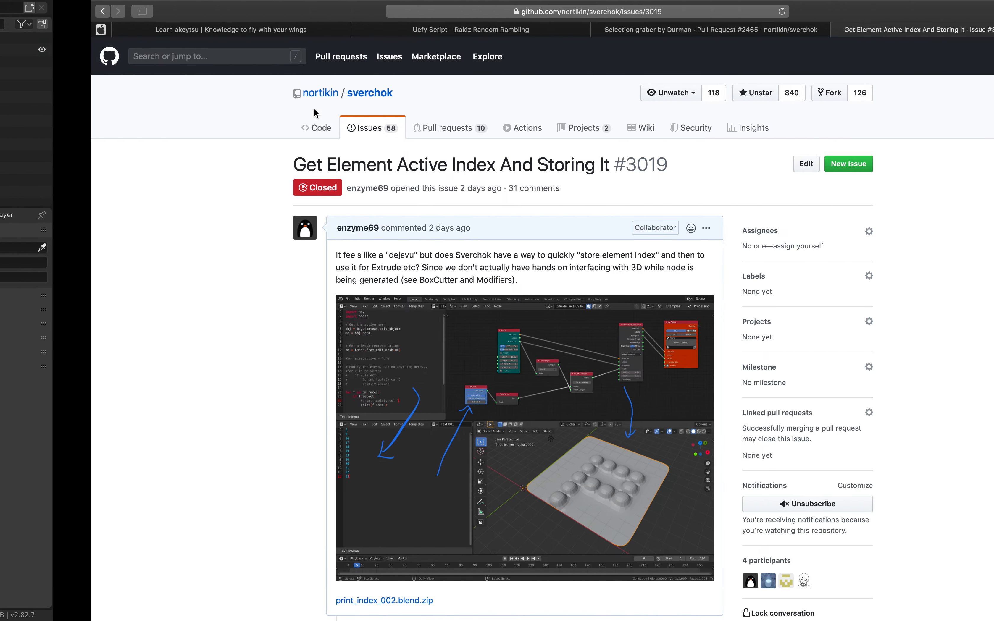
left_click(44, 6)
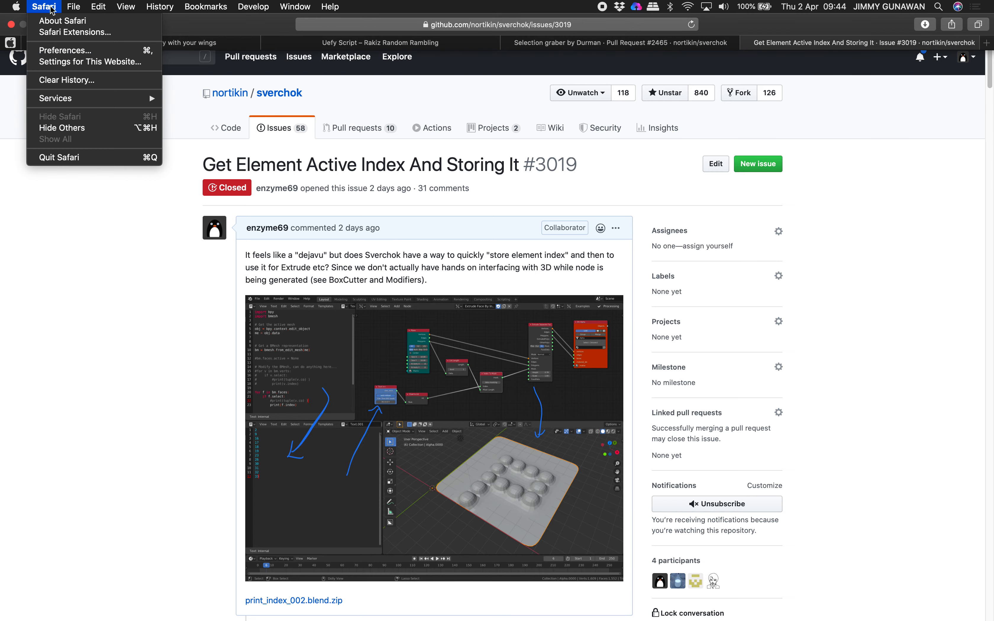
left_click(89, 156)
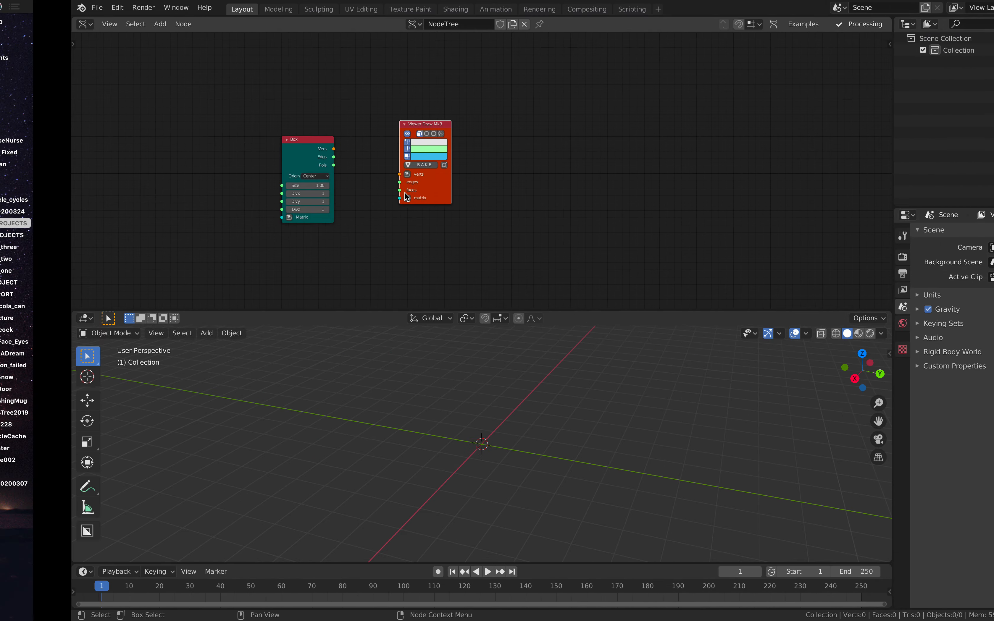
key("ctrl+Right")
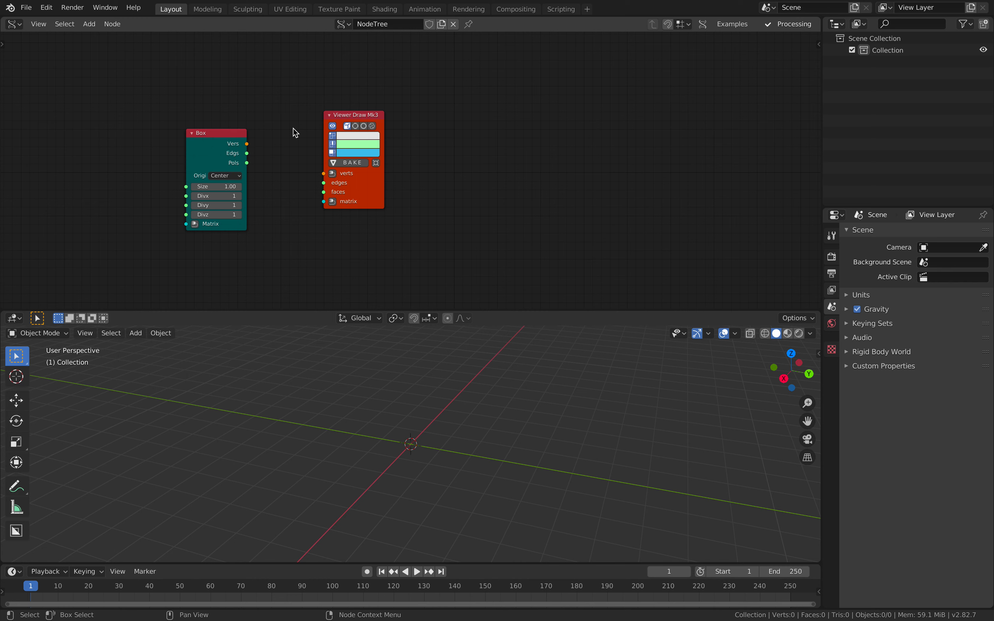
- Connect the Box node's vertices and polygons to the verts and faces inputs of the Viewer Draw Mk3 node
scroll(243, 141, "up", 2)
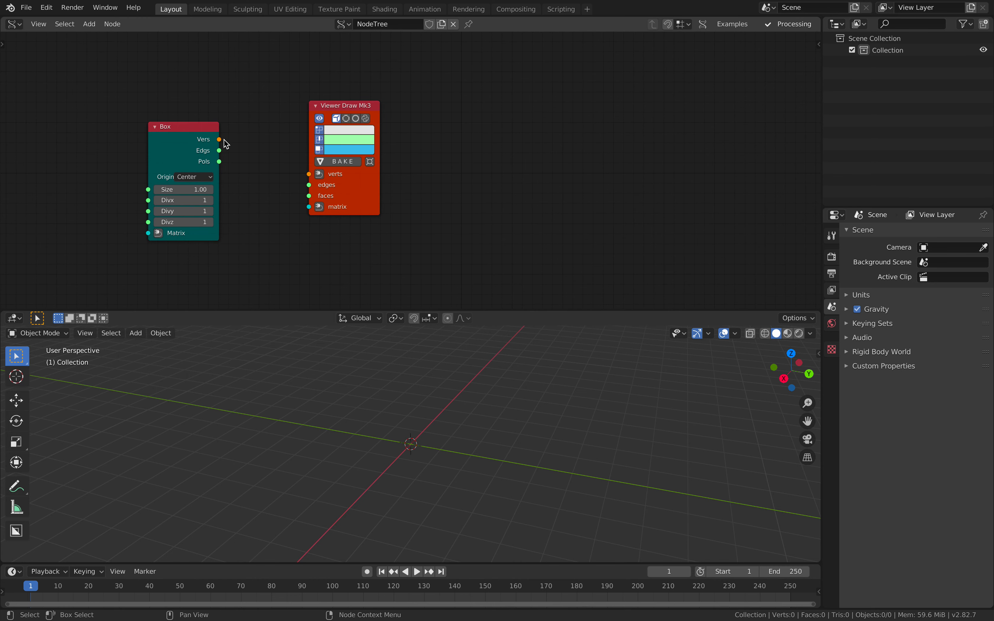
left_click_drag(220, 140, 223, 141)
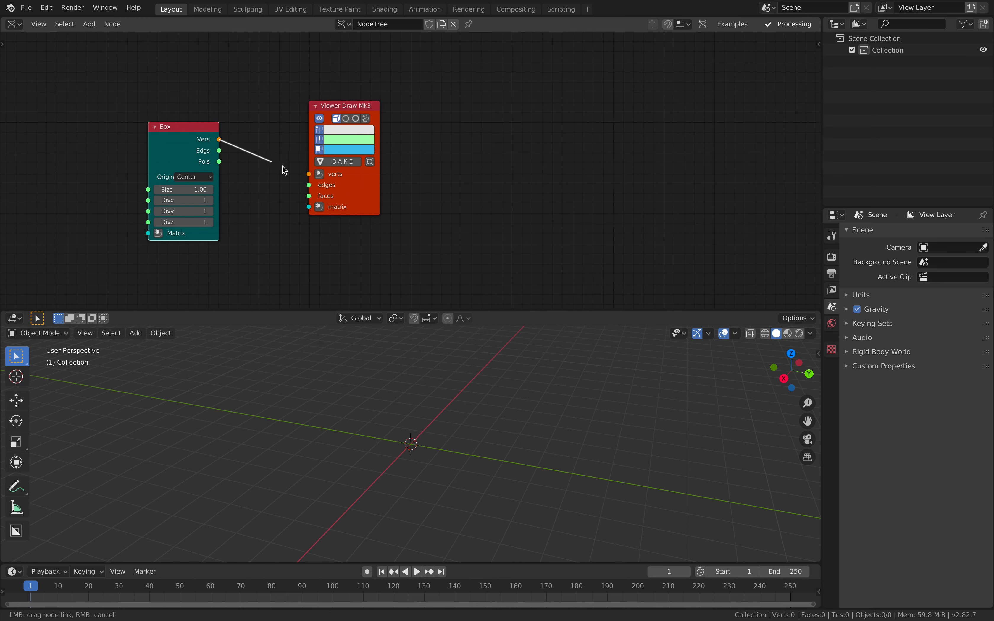
left_click_drag(310, 177, 309, 174)
left_click_drag(219, 162, 240, 175)
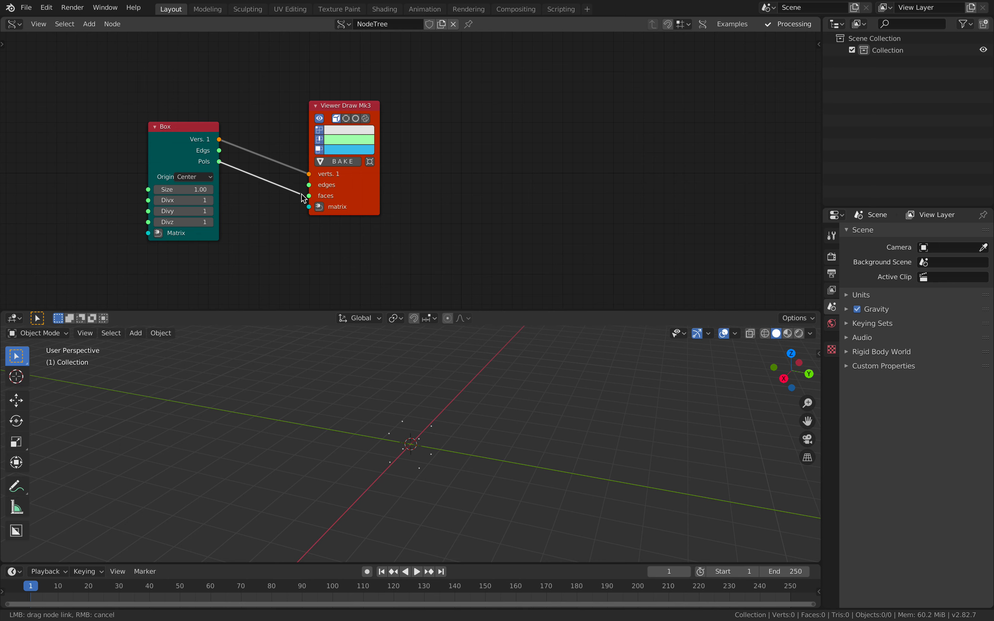
left_click_drag(302, 196, 309, 196)
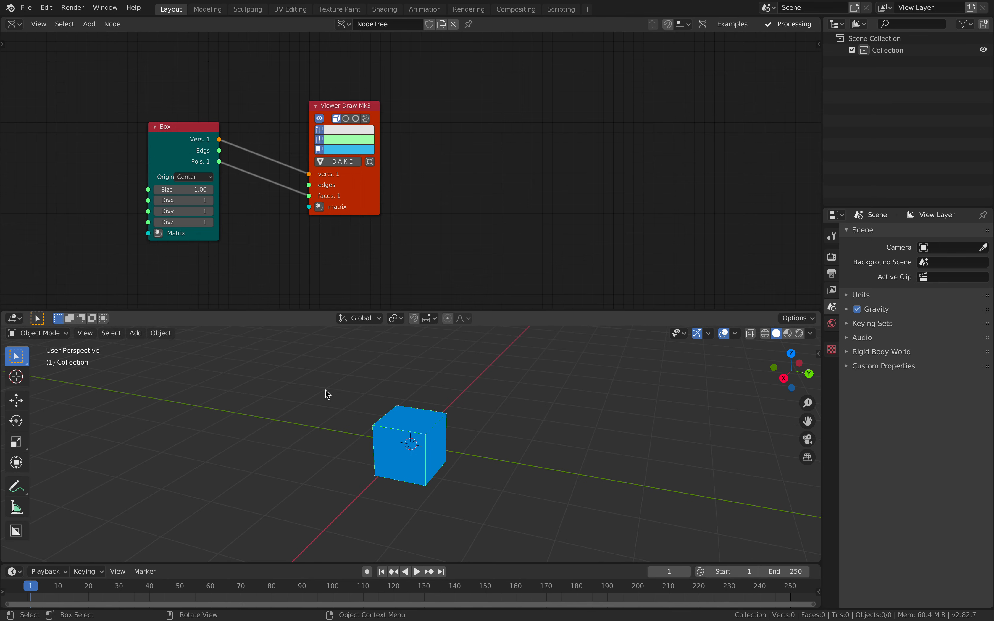
- Set the Box node's Divx, Divy and Divz divisions to 3
left_click_drag(182, 201, 183, 222)
type("3")
key("Return")
middle_click_drag(317, 388, 413, 448)
- Move the Viewer Draw node higher in the tree and add a Selection Grabber Lite node below it
mouse_move(372, 199)
left_mouse_down()
mouse_move(435, 166)
mouse_move(343, 156)
mouse_move(330, 130)
left_mouse_up()
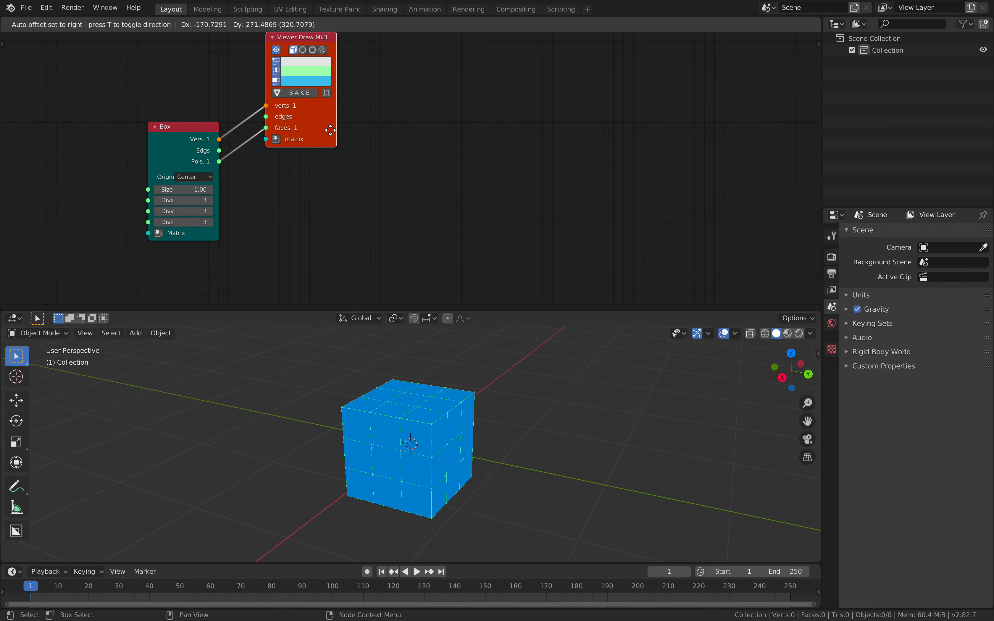
middle_click_drag(334, 147, 341, 181)
key("shift+a")
left_click(397, 165)
type("selec")
key("Down")
key("Down")
key("Down")
key("Down")
key("Down")
key("Down")
key("Down")
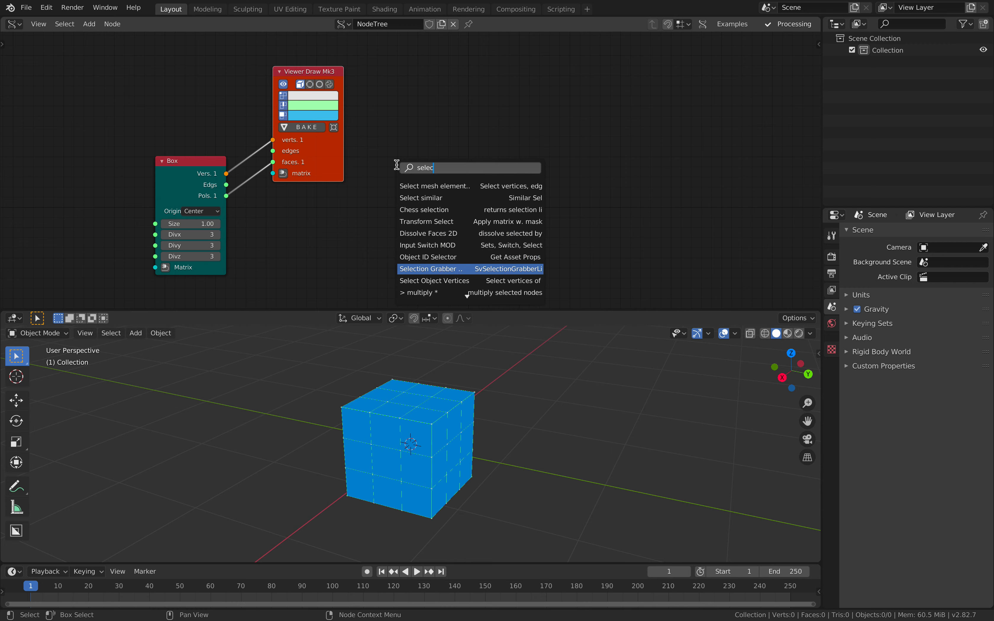
key("Return")
left_click(299, 199)
- Save the file on the Desktop as robot_demo_001.blend
left_click(26, 7)
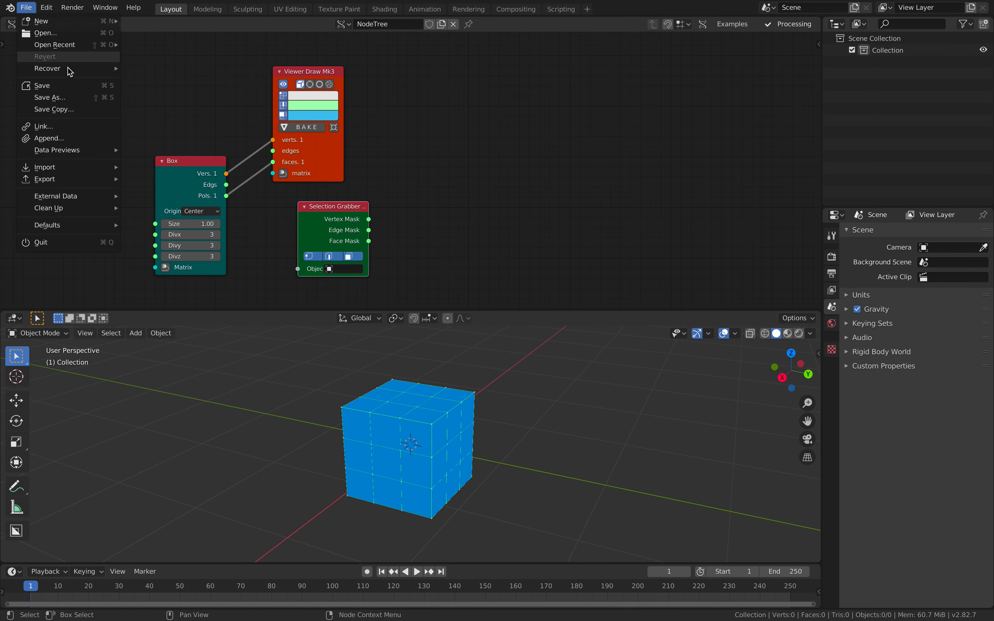
left_click(72, 97)
double_click(329, 559)
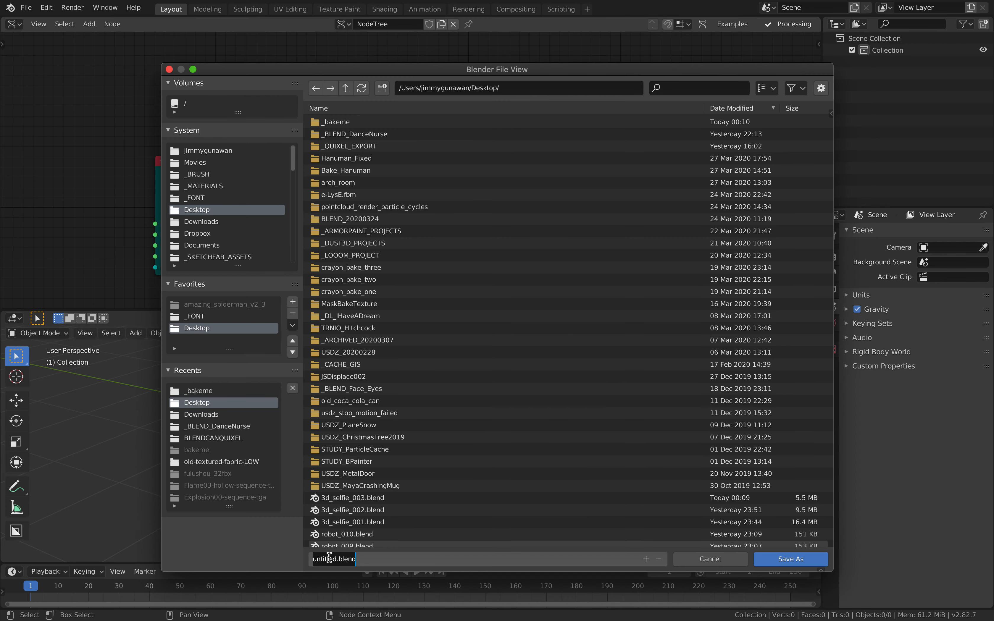
type("robot_demo_001")
key("Return")
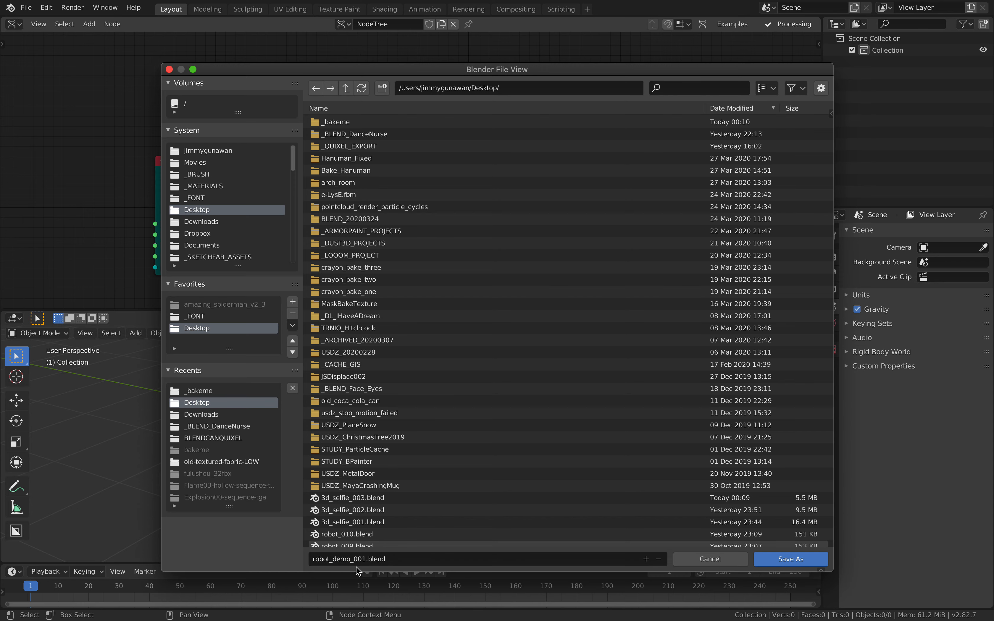
left_click(771, 560)
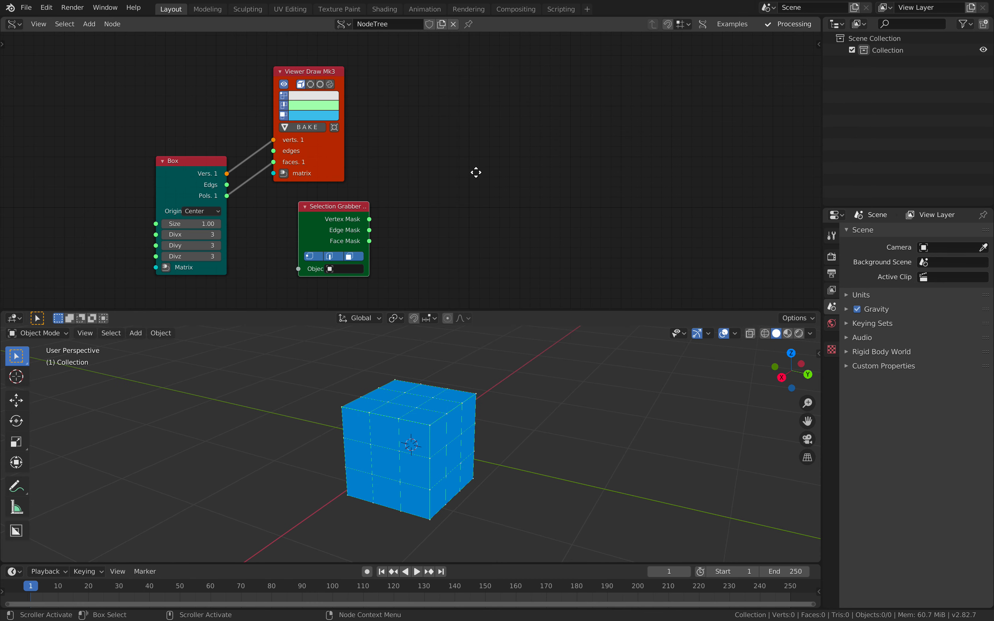
- Align the Selection Grabber node under the Viewer Draw node and move the Box node further away from both
middle_click_drag(477, 178, 507, 169)
middle_click_drag(409, 211, 412, 212)
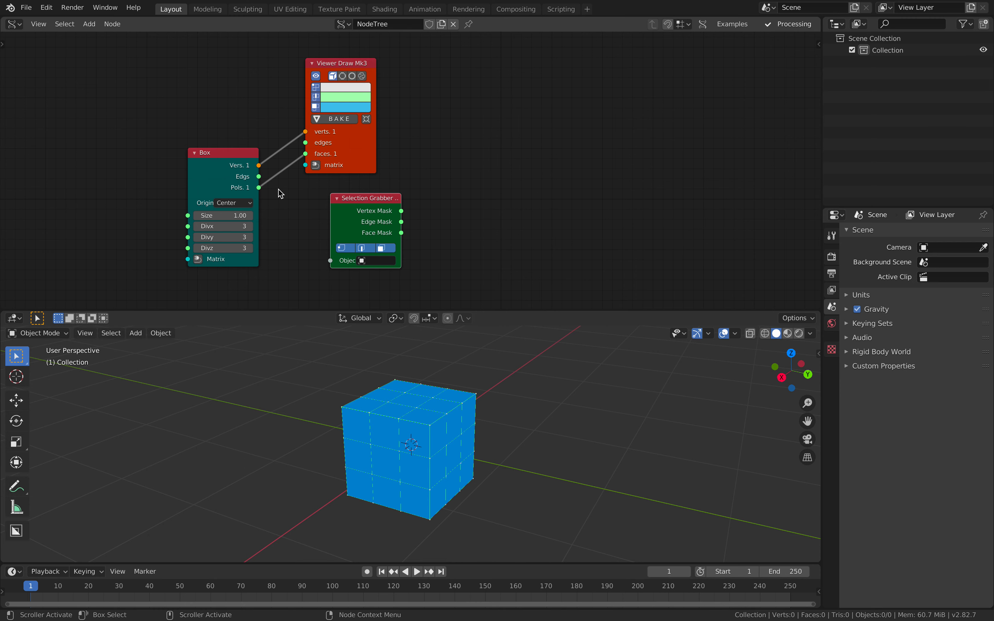
left_click_drag(344, 203, 329, 204)
middle_click_drag(429, 373, 440, 381)
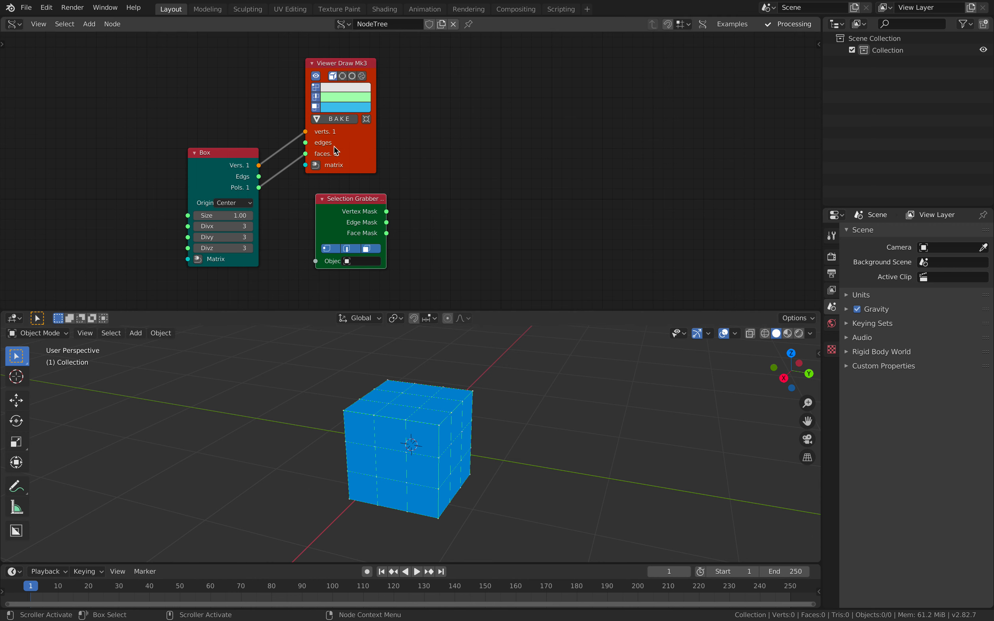
left_click_drag(333, 200, 321, 202)
left_click(356, 158)
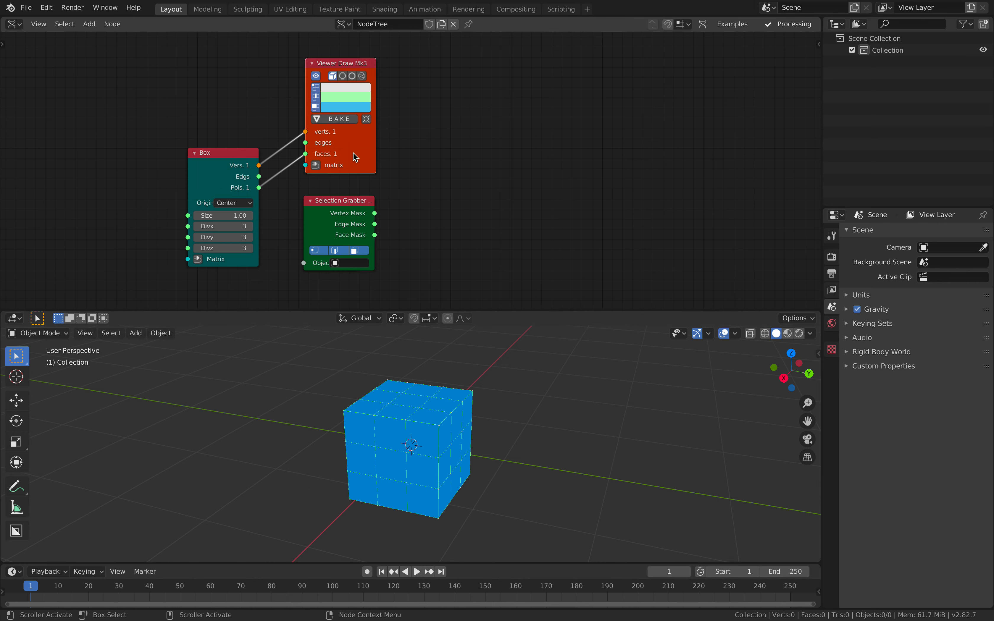
left_click_drag(244, 158, 216, 154)
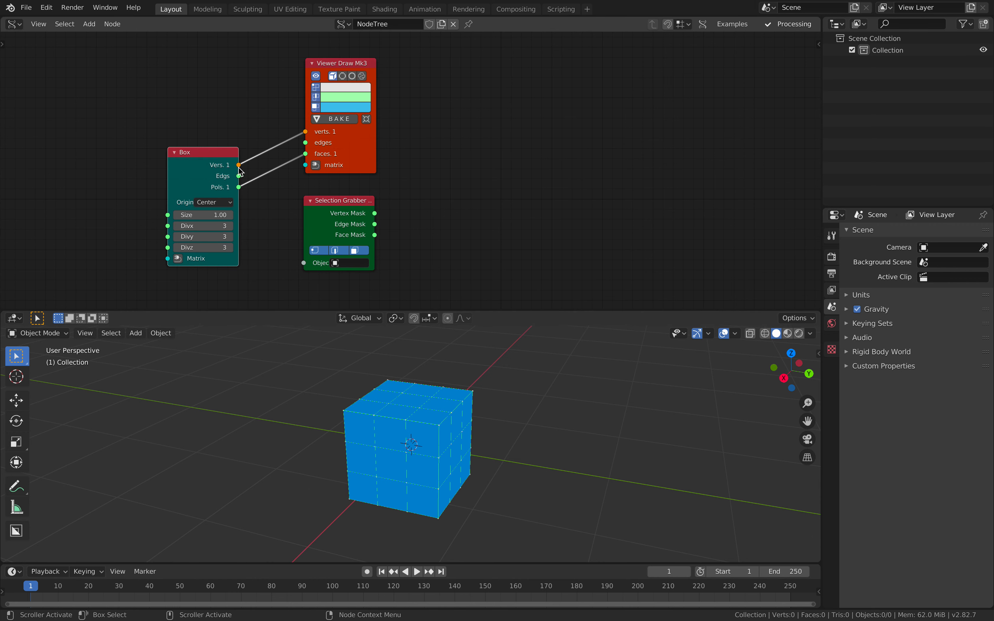
- Bake the subdivided box to a mesh and move the baked object about -1.25 m along the Y axis
left_click(329, 121)
left_click(460, 413)
key("g")
key("y")
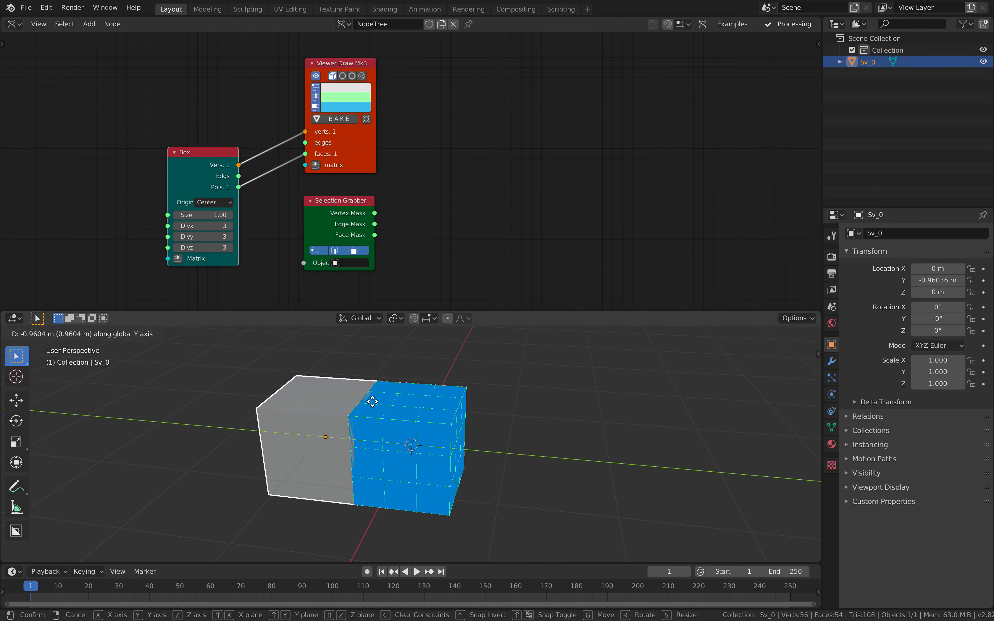
left_click(358, 382)
- In Edit Mode, select the upper middle face on each of the baked box's two opposite Y sides
key("Tab")
middle_click_drag(378, 417, 348, 407)
middle_click_drag(345, 445, 419, 423)
left_click(313, 463)
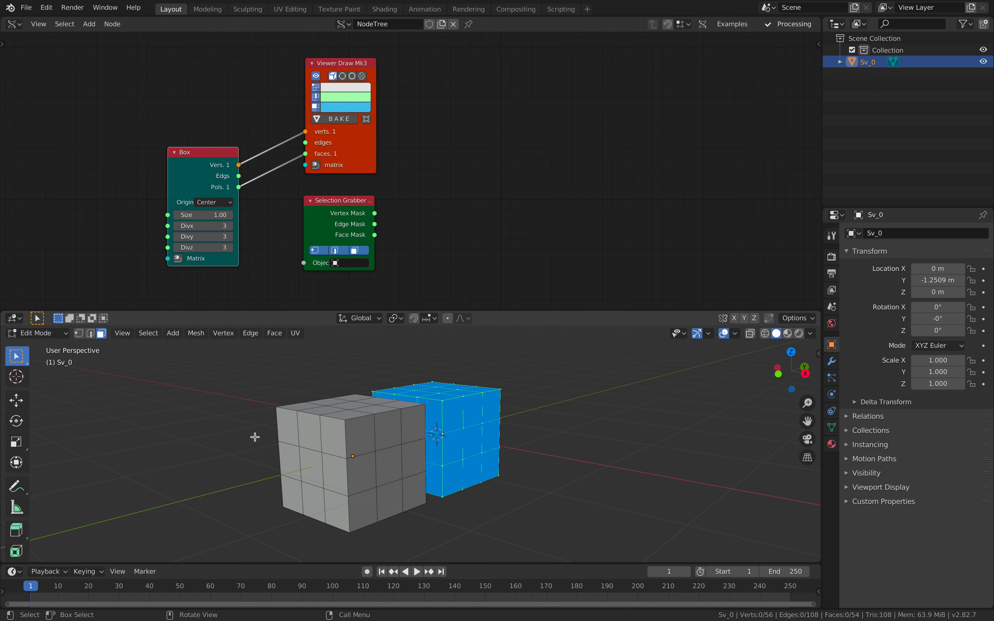
middle_click_drag(309, 458, 390, 437)
left_click(390, 436)
left_click(388, 415)
middle_click_drag(252, 428, 324, 450)
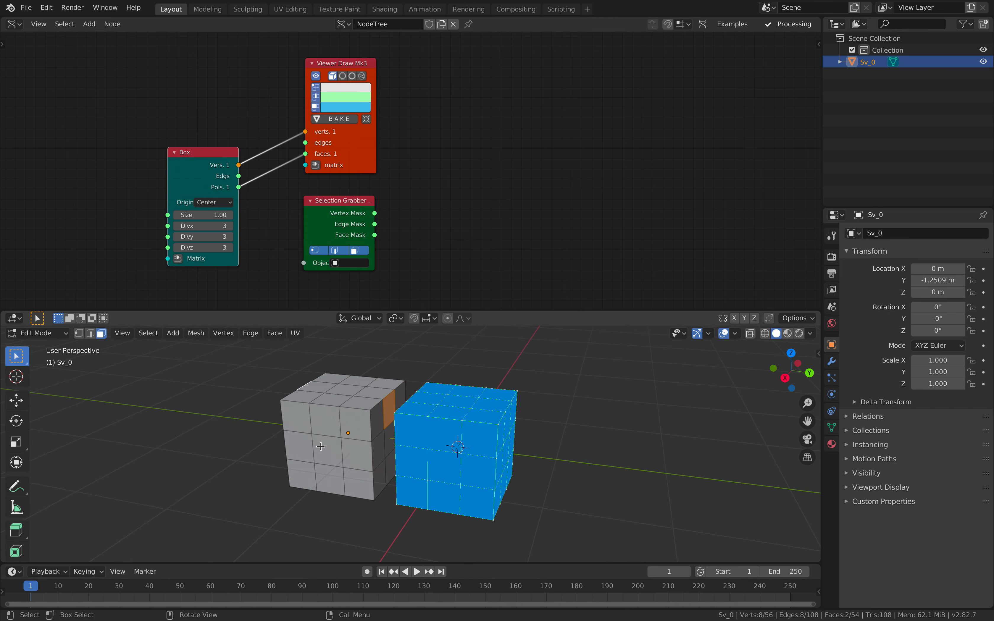
key("Tab")
- Assign Sv_0 as the object of the Selection Grabber Lite node
left_click(351, 263)
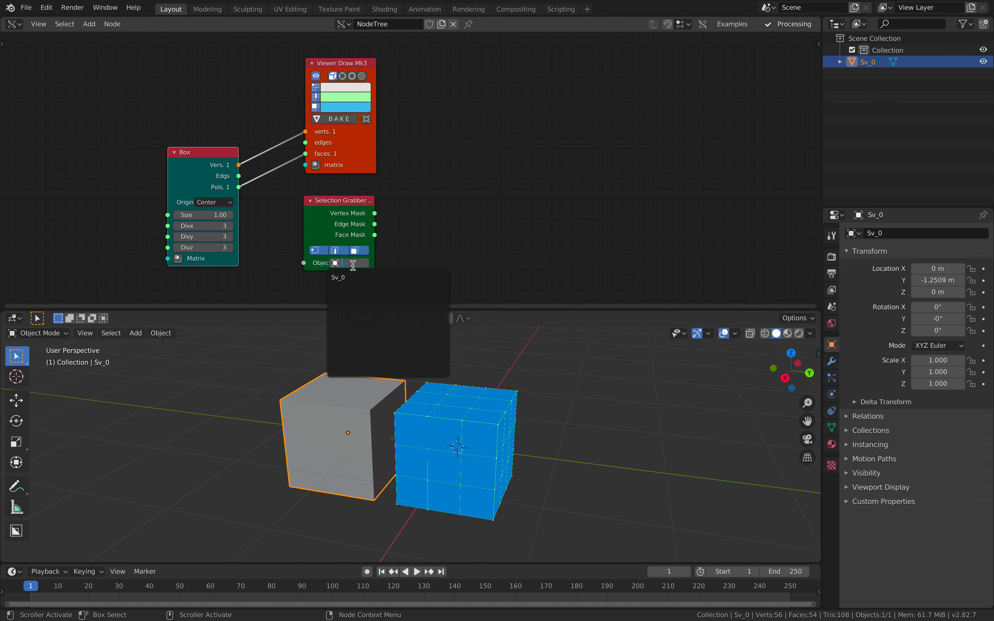
left_click(351, 279)
middle_click_drag(419, 191, 380, 201)
- Add an Extrude Separate Faces node beyond the Viewer Draw node
key("shift+a")
left_click(417, 149)
type("extru")
key("Return")
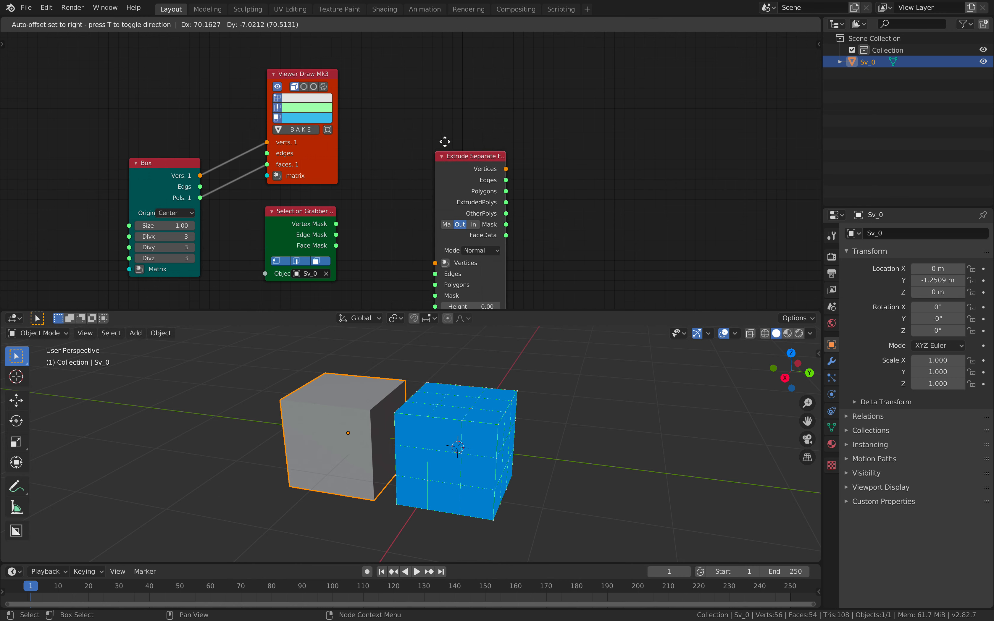
left_click(429, 100)
- Feed the Box's vertices and polygons and the Selection Grabber's face mask into the Extrude Separate Faces node
left_click_drag(200, 176, 201, 198)
left_click_drag(336, 245, 427, 241)
left_click_drag(437, 146, 419, 145)
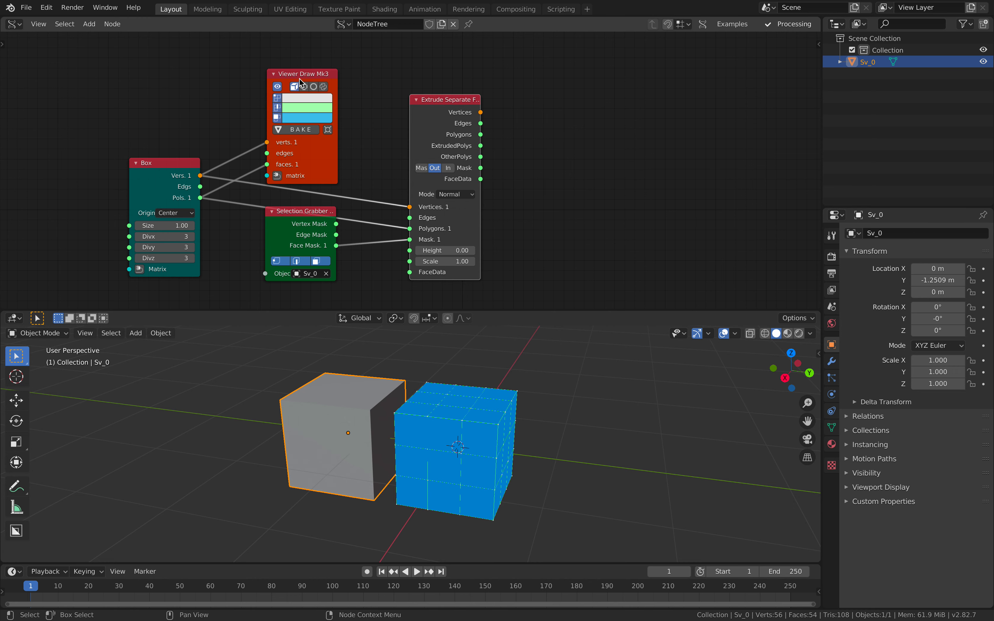
- Duplicate the Viewer Draw node and connect the extrude node's vertices and polygons to the copy
left_click(299, 77)
key("shift+d")
left_click(564, 86)
mouse_move(480, 112)
left_mouse_down()
mouse_move(531, 150)
mouse_move(531, 173)
left_mouse_up()
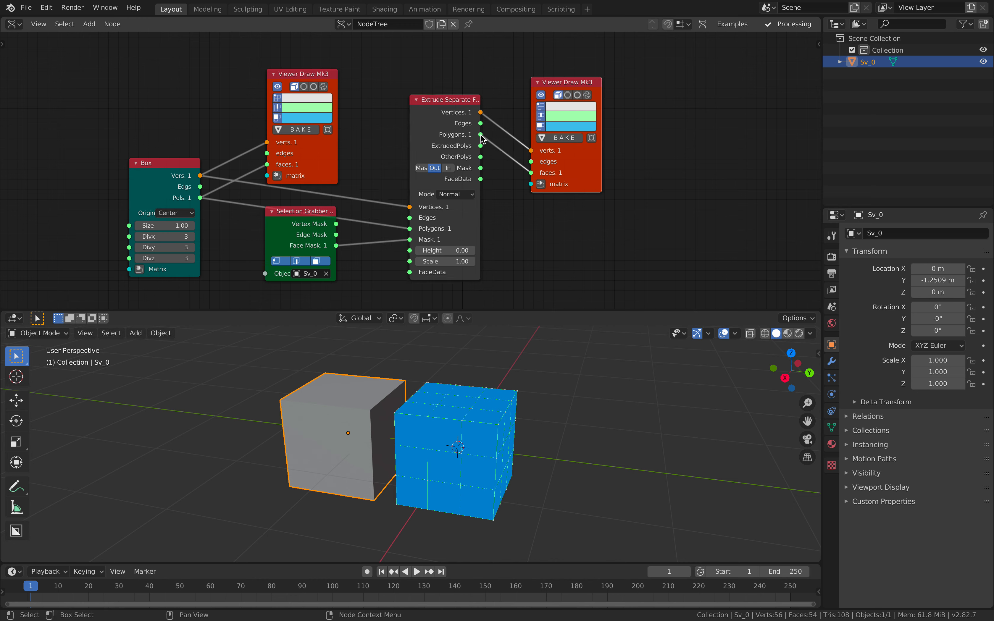
- Set the extrusion height to 0.47 and scale to 1.22, and move the baked box to about -2.06 m in Y
mouse_move(451, 248)
left_mouse_down()
mouse_move(470, 248)
mouse_move(455, 262)
left_mouse_up()
key("g")
key("y")
left_click(257, 390)
middle_click_drag(385, 423, 405, 416)
- Tidy the positions of both Viewer Draw nodes and the extrude node, and save the file
middle_click_drag(515, 232, 439, 240)
mouse_move(508, 192)
left_mouse_down()
mouse_move(661, 174)
mouse_move(457, 160)
left_mouse_up()
left_click_drag(231, 81, 219, 72)
key("ctrl+s")
left_click_drag(380, 119, 366, 117)
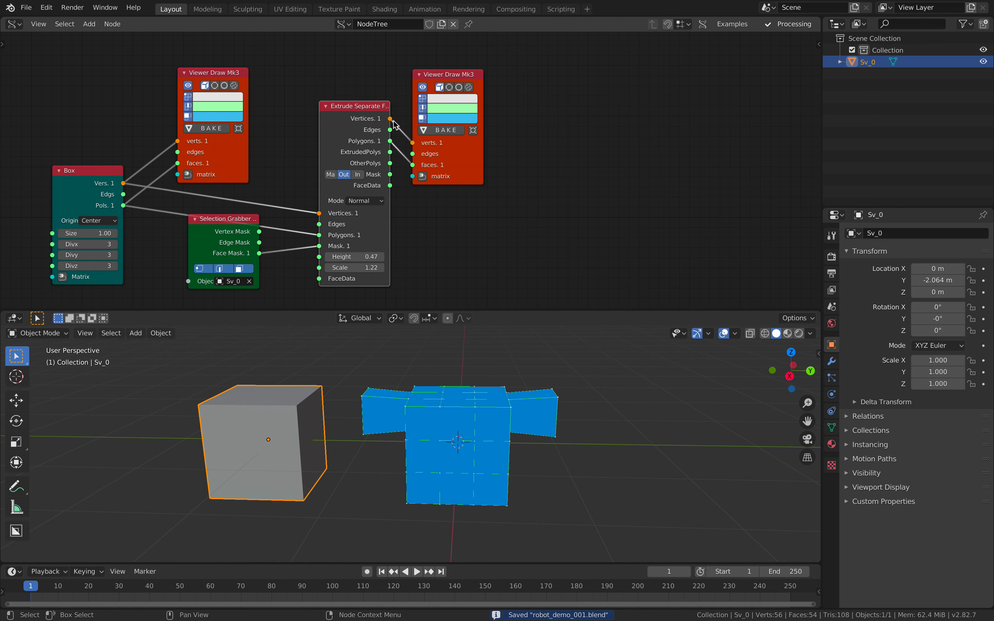
- Bake the extruded mesh and move both baked objects about -2.43 m along the Y axis
left_click(445, 131)
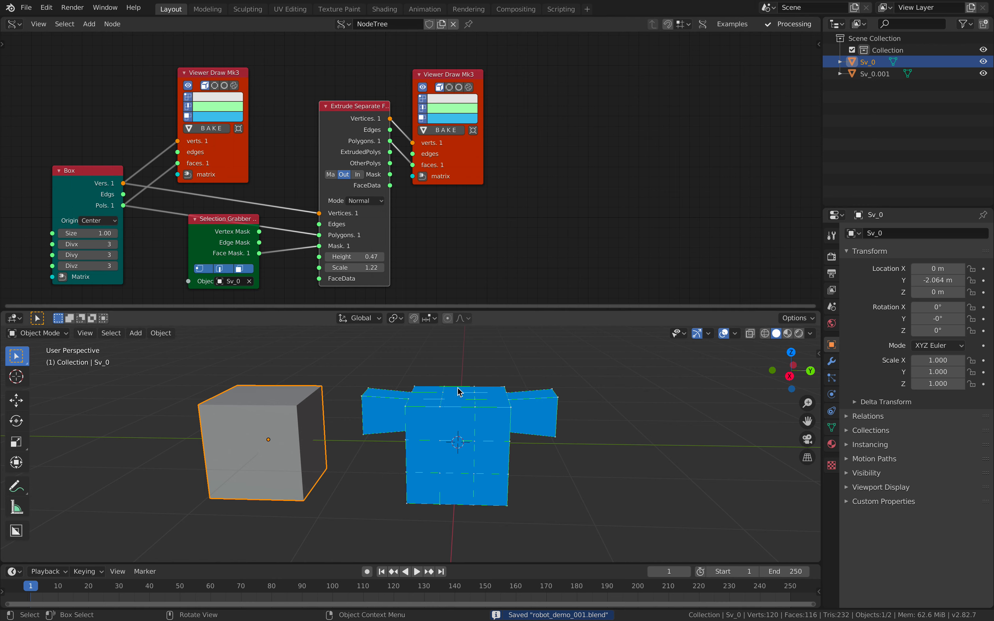
left_click(457, 438, "shift")
key("g")
key("y")
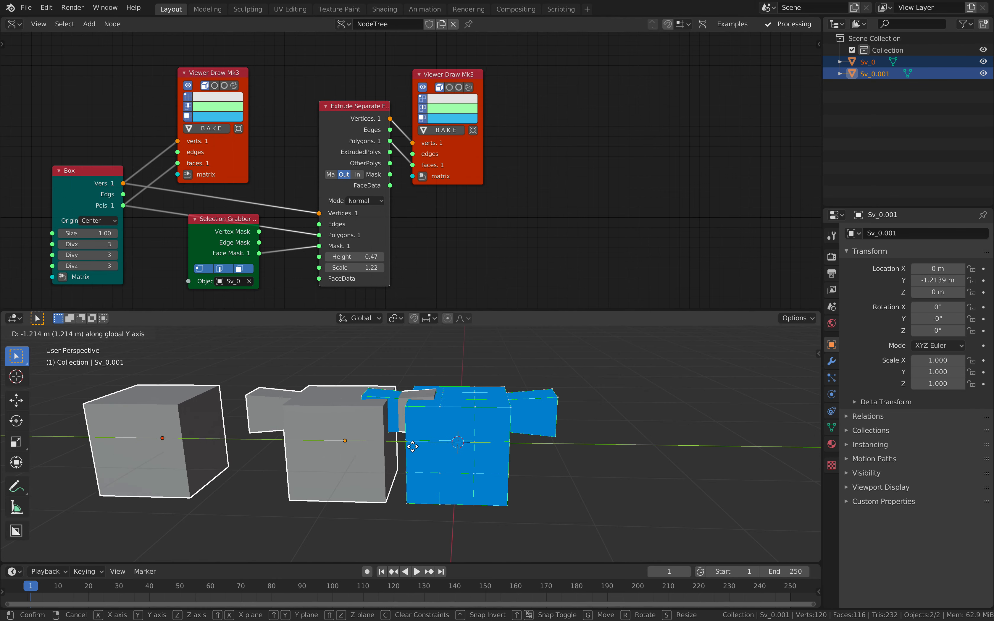
left_click(324, 441)
middle_click_drag(324, 441, 351, 405)
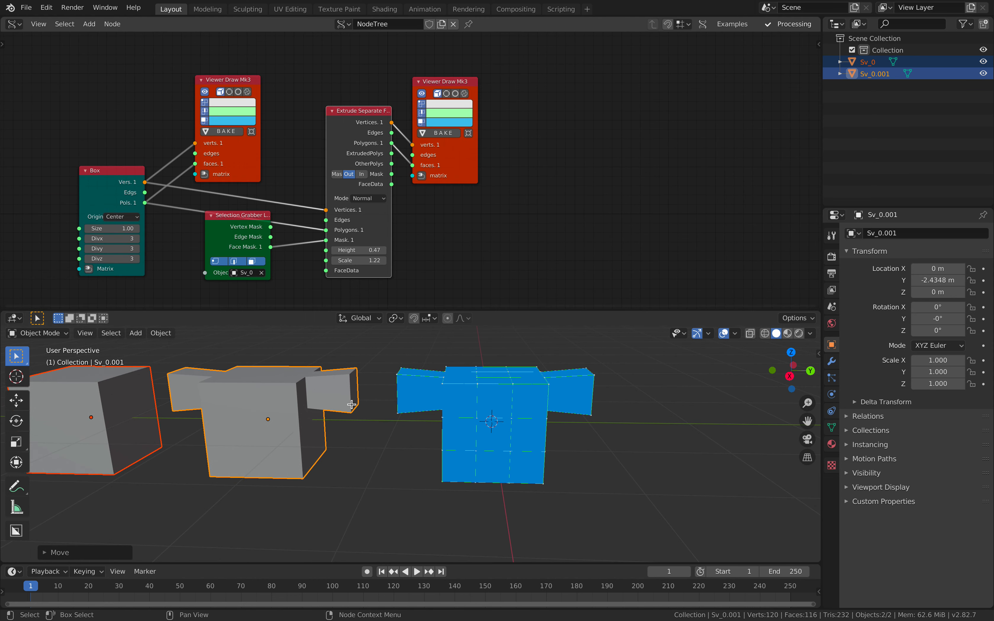
- Reselect the two opposite side faces on the first baked box Sv_0 in Edit Mode
middle_click_drag(281, 413, 282, 416)
left_click(161, 394)
key("Tab")
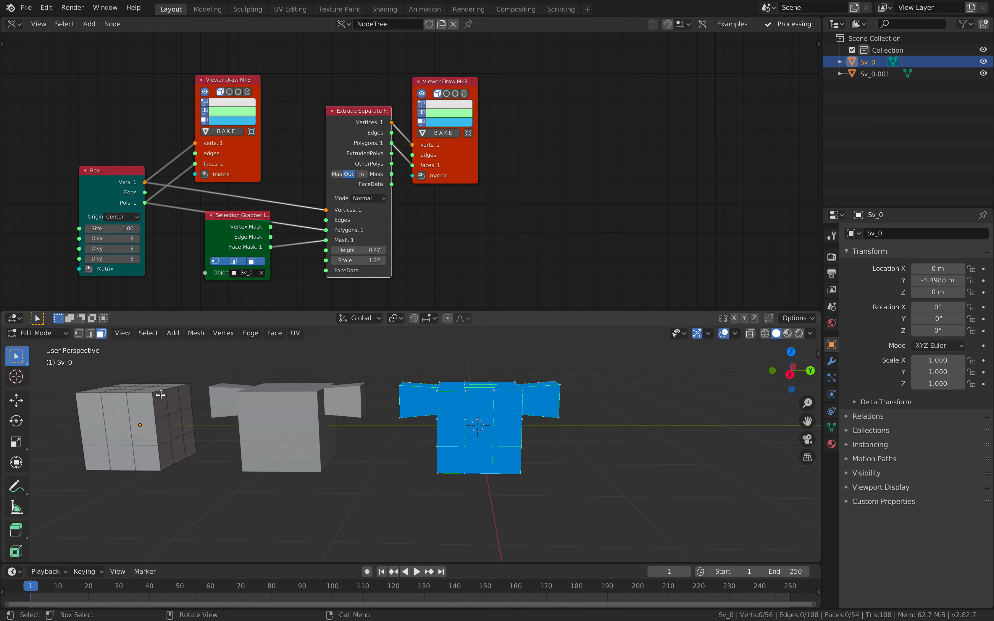
middle_click_drag(165, 412, 319, 409)
left_click(235, 458, "shift")
middle_click_drag(235, 458, 311, 426)
key("Tab")
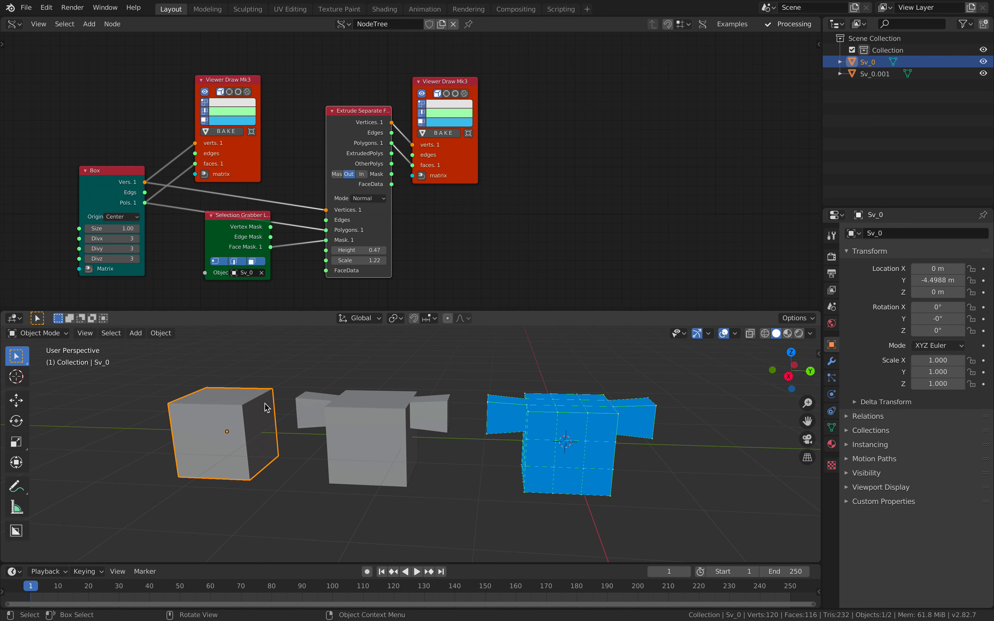
- In Edit Mode, select two faces on the baked mesh with arms, Sv_0.001
key("Left")
left_click(339, 424)
key("Tab")
middle_click_drag(382, 468, 432, 472)
left_click(428, 455)
left_click(401, 485, "shift")
key("Tab")
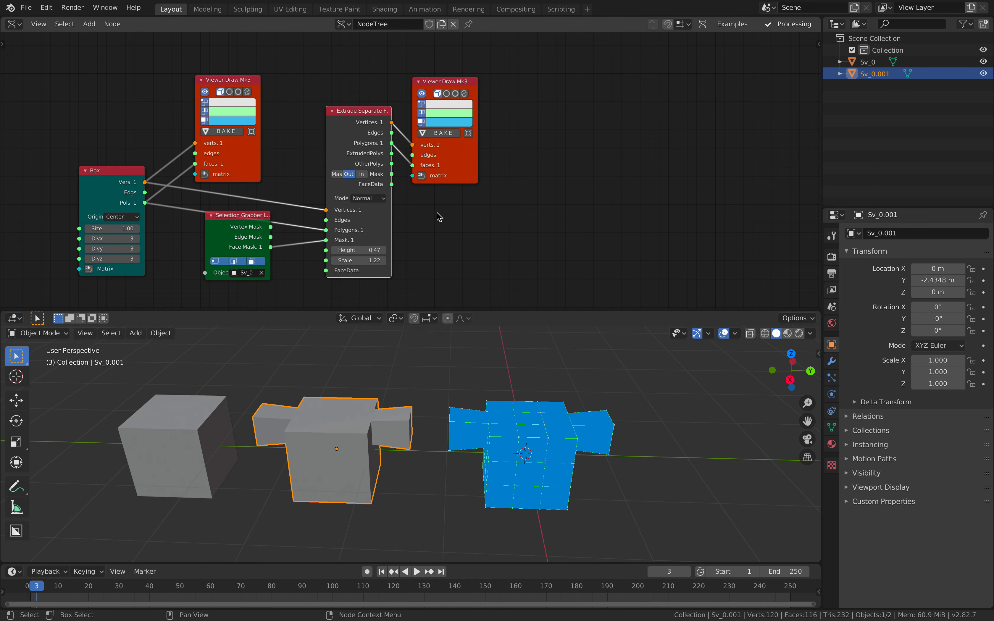
- Duplicate the Selection Grabber Lite node below the second viewer and assign Sv_0.001 as the copy's object
left_click(243, 222)
key("shift+d")
left_click(469, 230)
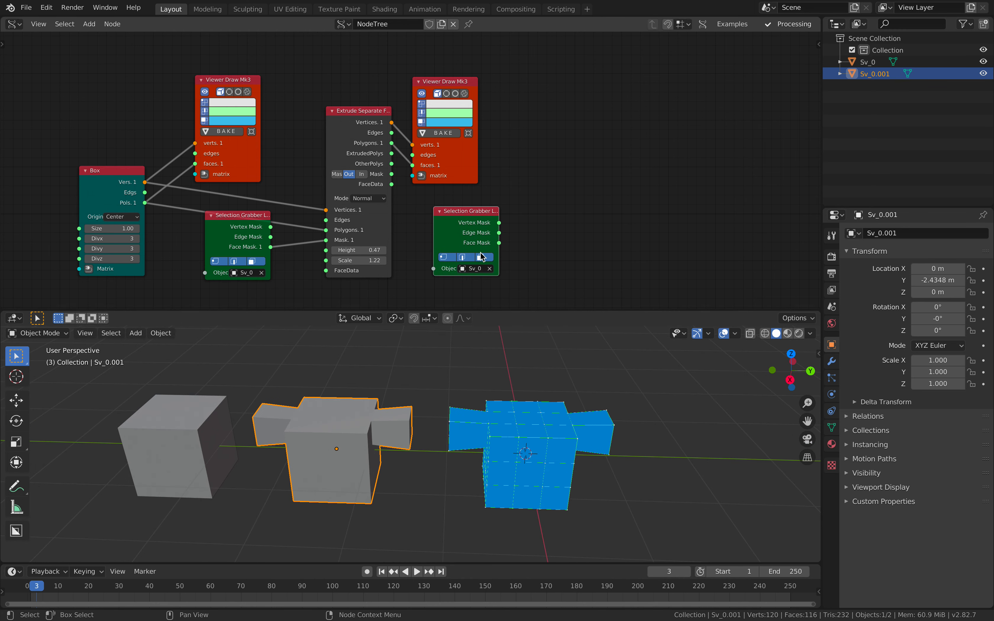
left_click(477, 269)
left_click(477, 292)
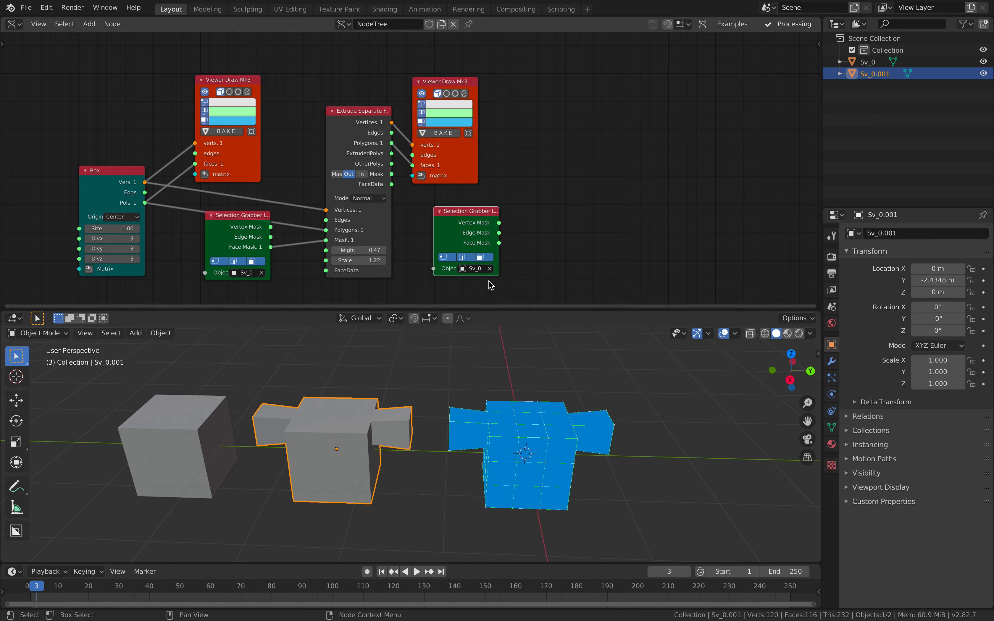
- Widen both Selection Grabber Lite nodes, save the file, and shift the second Viewer Draw node slightly
left_click_drag(499, 257, 514, 257)
left_click_drag(211, 246, 191, 246)
middle_click_drag(435, 221, 386, 227)
key("ctrl+s")
left_click_drag(416, 172, 435, 168)
- Duplicate the Extrude Separate Faces node and feed the first one's vertices and polygons into the copy
left_click(312, 136)
key("shift+d")
left_click(580, 115)
left_click_drag(343, 128, 344, 150)
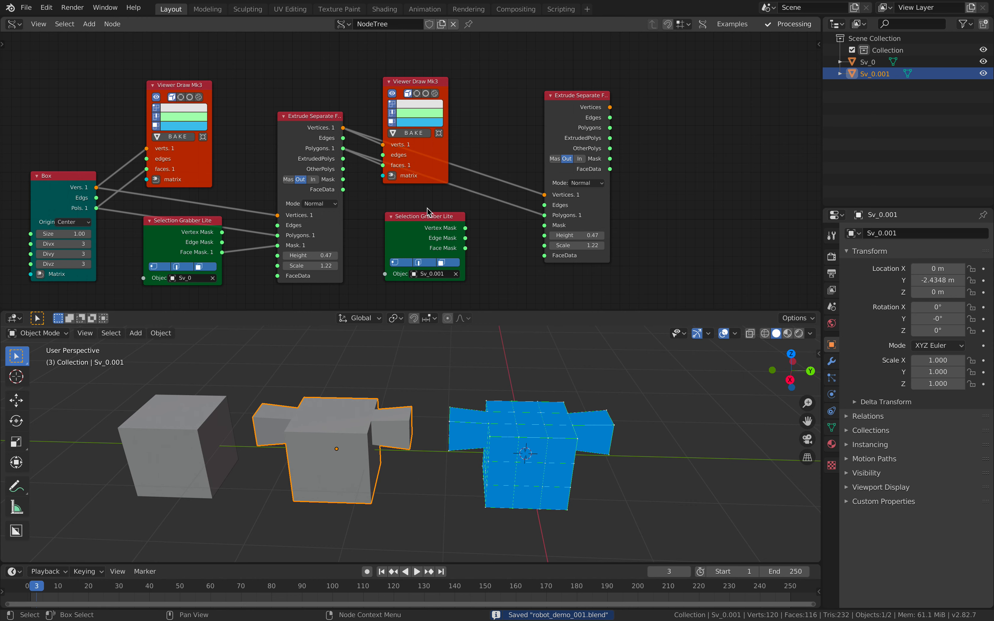
- Feed the second grabber's face mask into the second Extrude Separate Faces node and connect a duplicated Viewer Draw to its vertices and polygons
left_click_drag(466, 248, 544, 225)
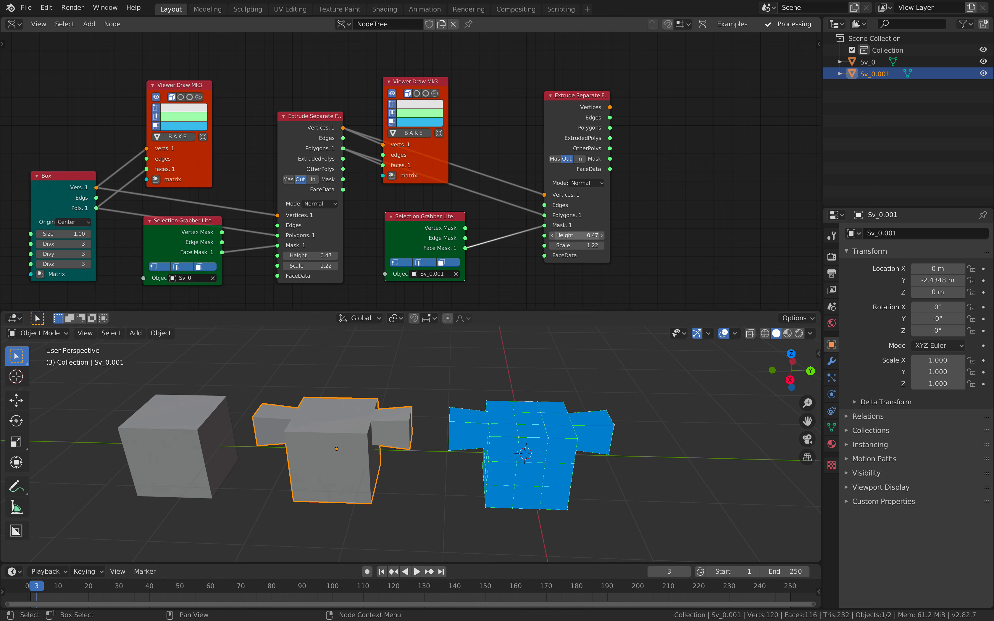
left_click(425, 84)
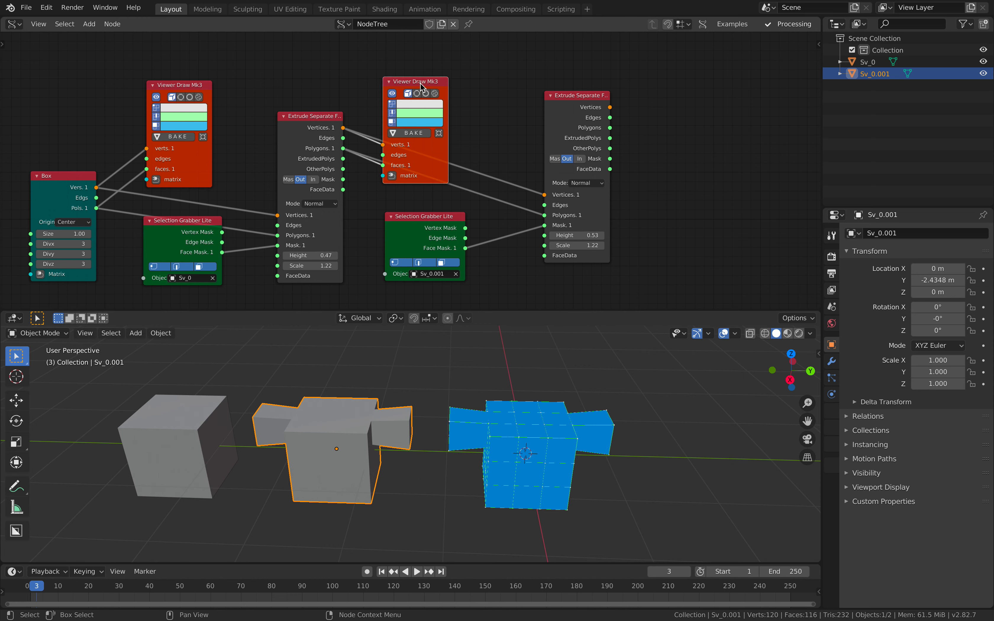
key("shift+d")
left_click(684, 88)
mouse_move(611, 108)
left_mouse_down()
mouse_move(643, 150)
mouse_move(611, 128)
left_mouse_up()
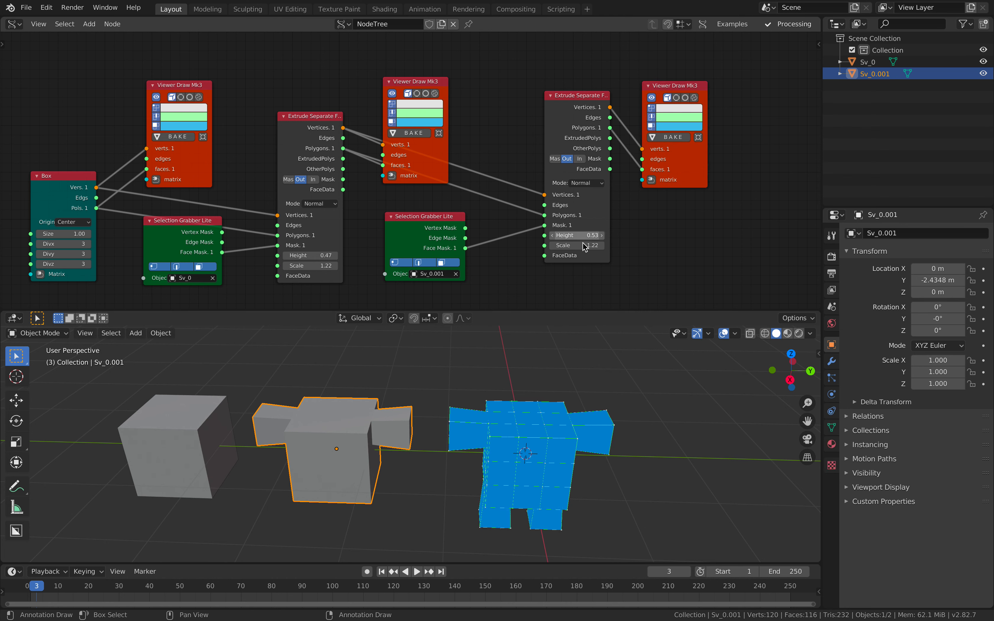
- Set the second extrusion's height to 0.77 and scale to 1.26, and the first extrusion's height to 0.62 and scale to 1.38
mouse_move(572, 238)
left_mouse_down()
mouse_move(604, 238)
mouse_move(577, 237)
left_mouse_up()
middle_click_drag(546, 431, 528, 403)
left_click_drag(580, 246, 555, 245)
mouse_move(306, 255)
left_mouse_down()
mouse_move(318, 255)
mouse_move(317, 266)
left_mouse_up()
middle_click_drag(411, 382, 230, 385)
scroll(530, 263, "down", 1)
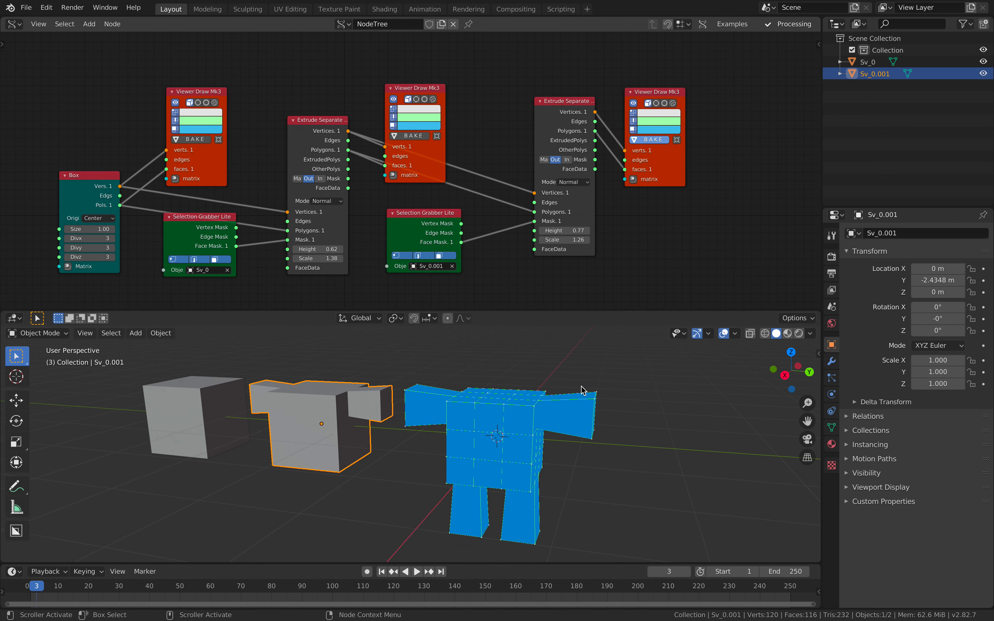
- Bake the third viewer's mesh with legs and move all baked objects about -2.656 m along the global Y axis
left_click(571, 374)
middle_click_drag(571, 374, 572, 374)
key("a")
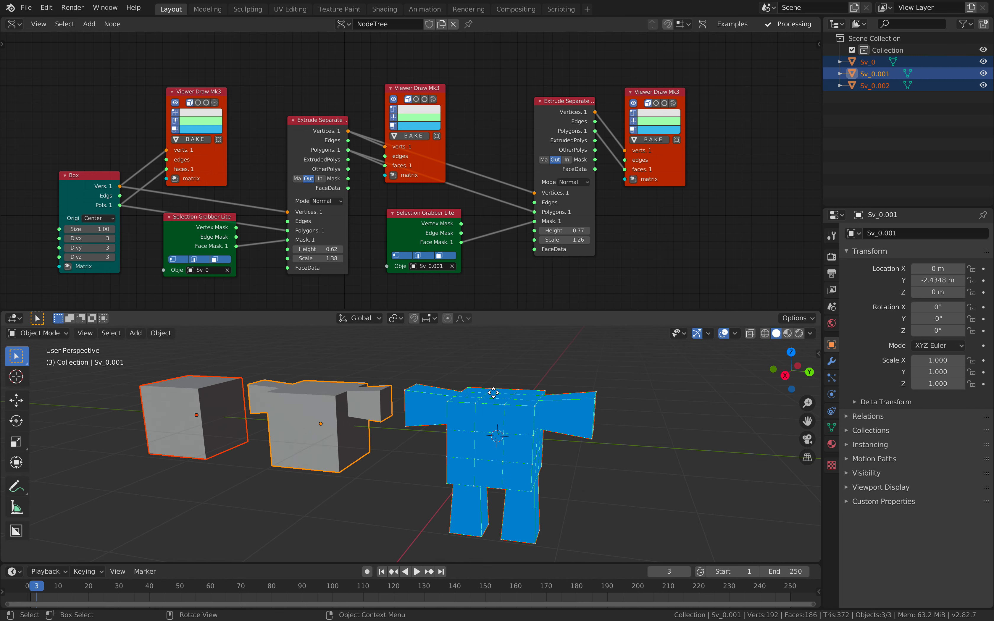
key("y")
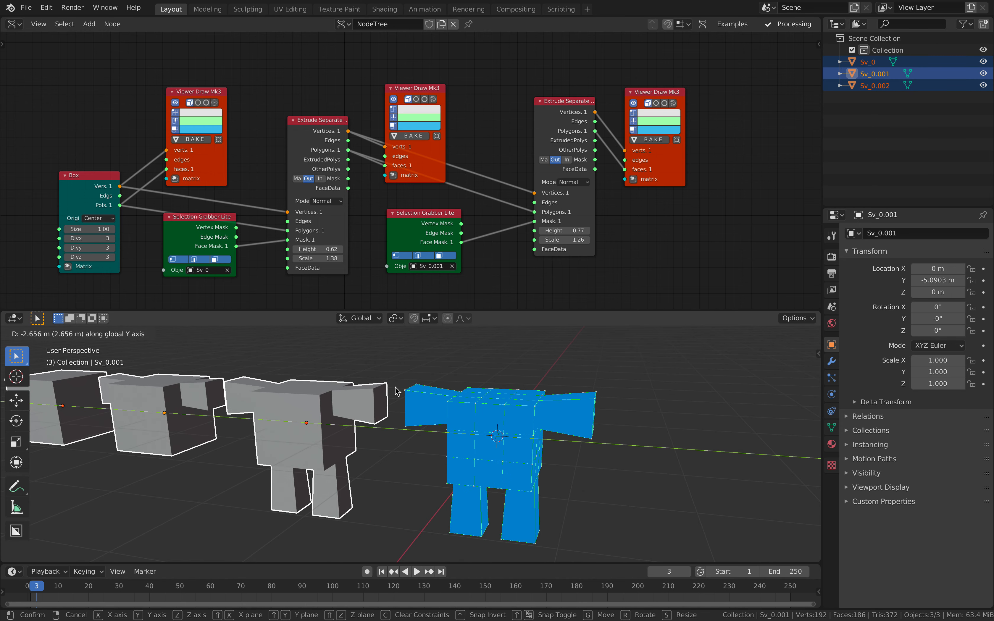
left_click(506, 374)
- Select only the baked robot with legs, Sv_0.002, and save the file
left_click(506, 374)
left_click(442, 405)
mouse_move(442, 405)
middle_mouse_down()
mouse_move(444, 419)
mouse_move(428, 427)
middle_mouse_up()
key("ctrl+s")
- Duplicate the second Extrude Separate Faces and Selection Grabber Lite nodes, and assign Sv_0.002 as the new grabber's object
middle_click_drag(609, 241, 472, 248)
left_click_drag(525, 192, 540, 171)
key("shift+d")
left_click(629, 121)
left_click(322, 222)
key("shift+d")
left_click(554, 222)
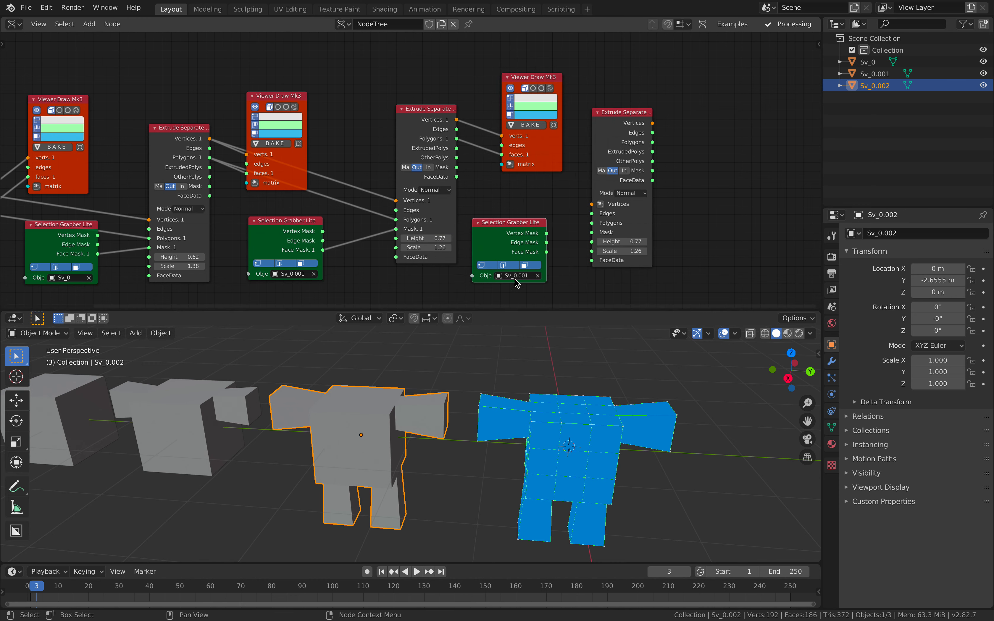
left_click(515, 276)
left_click(514, 305)
- Feed the second extrusion's vertices and polygons into the new Extrude Separate Faces node and set its mode to Matrix
left_click_drag(457, 119, 592, 204)
left_click_drag(457, 138, 643, 186)
middle_click_drag(644, 185, 565, 183)
scroll(580, 190, "up", 1)
left_click(584, 179)
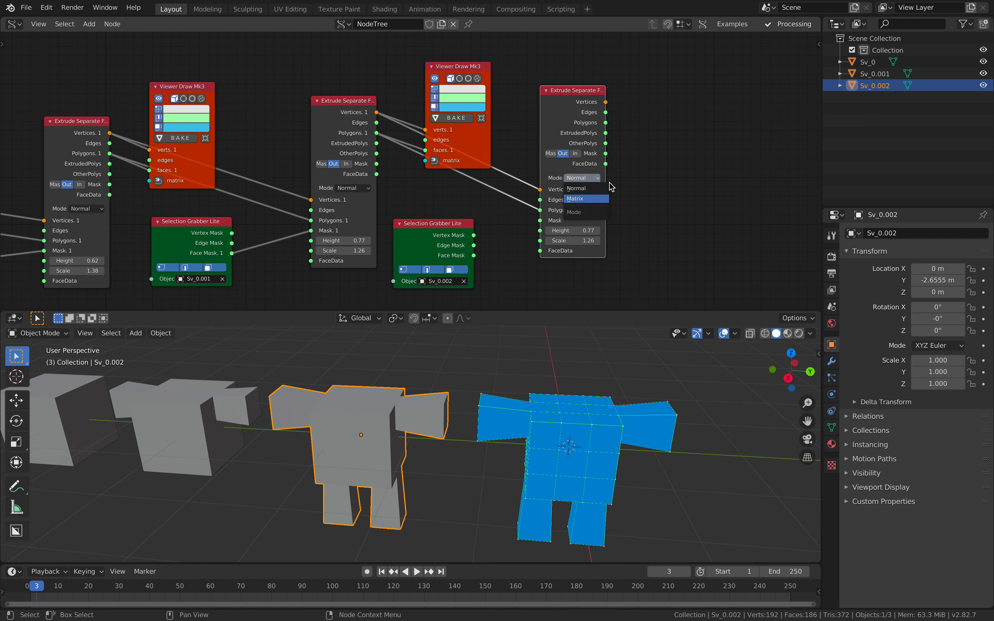
key("Return")
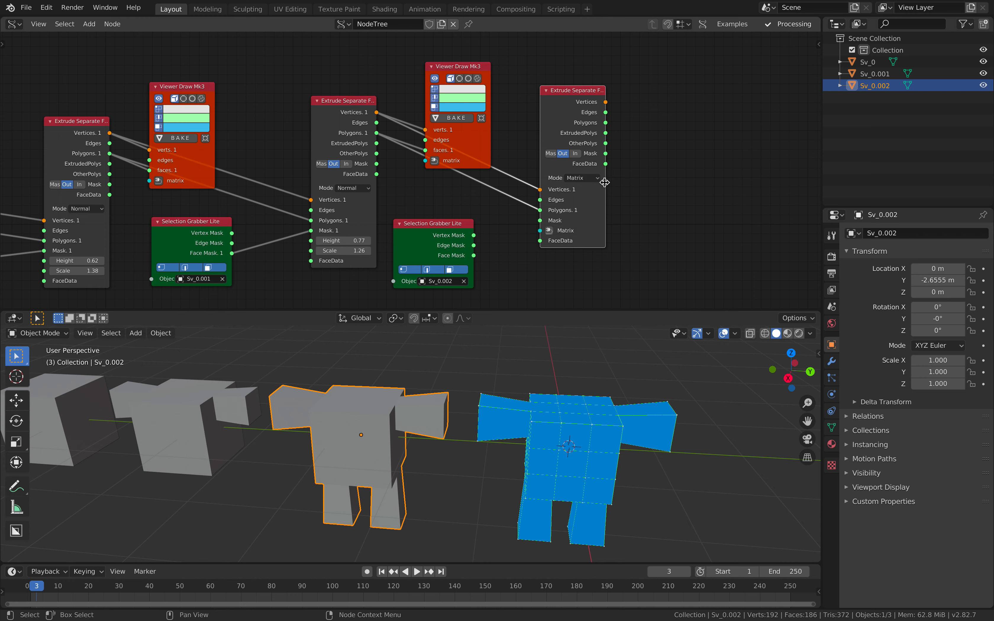
- Widen the third Extrude Separate Faces node, feed a new Matrix In node into its Matrix input, and arrange both nodes
left_click_drag(605, 183, 634, 183)
left_click_drag(574, 144, 637, 110)
left_click(612, 197)
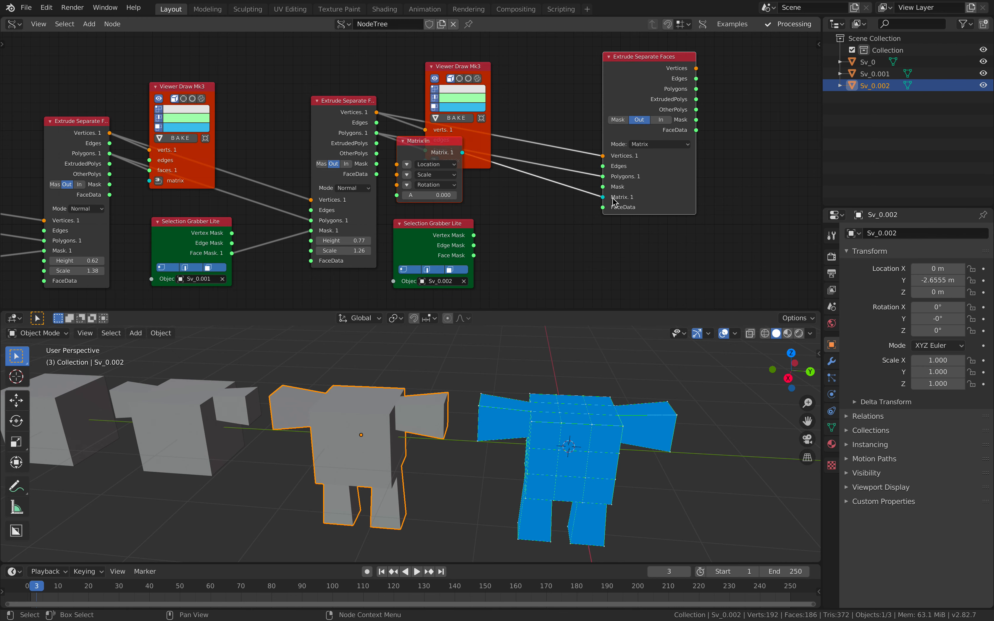
left_click_drag(444, 142, 580, 213)
middle_click_drag(627, 202, 533, 210)
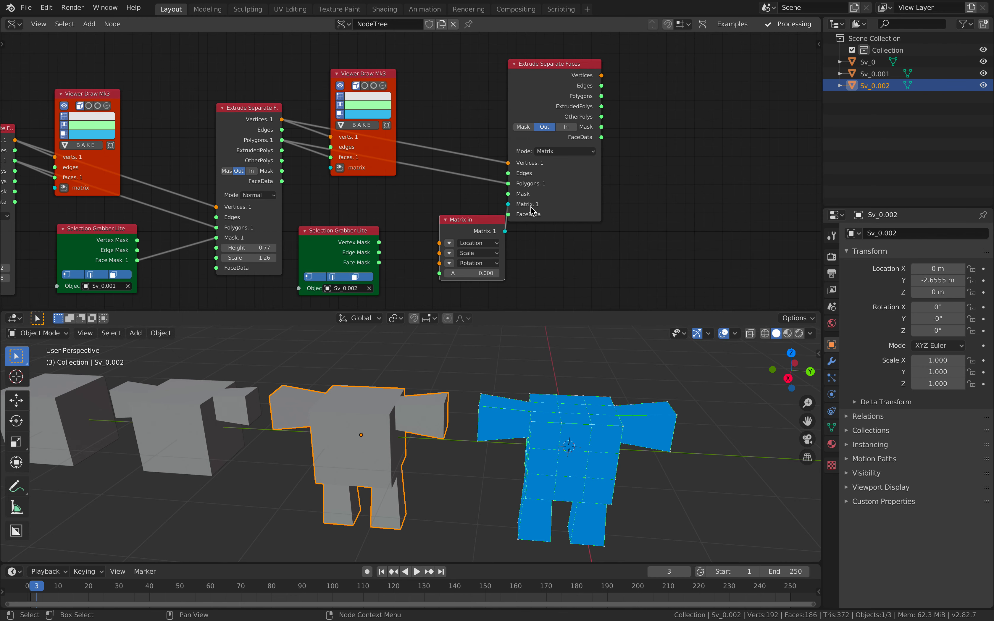
left_click_drag(479, 223, 471, 218)
left_click_drag(567, 191, 589, 186)
left_click(584, 146)
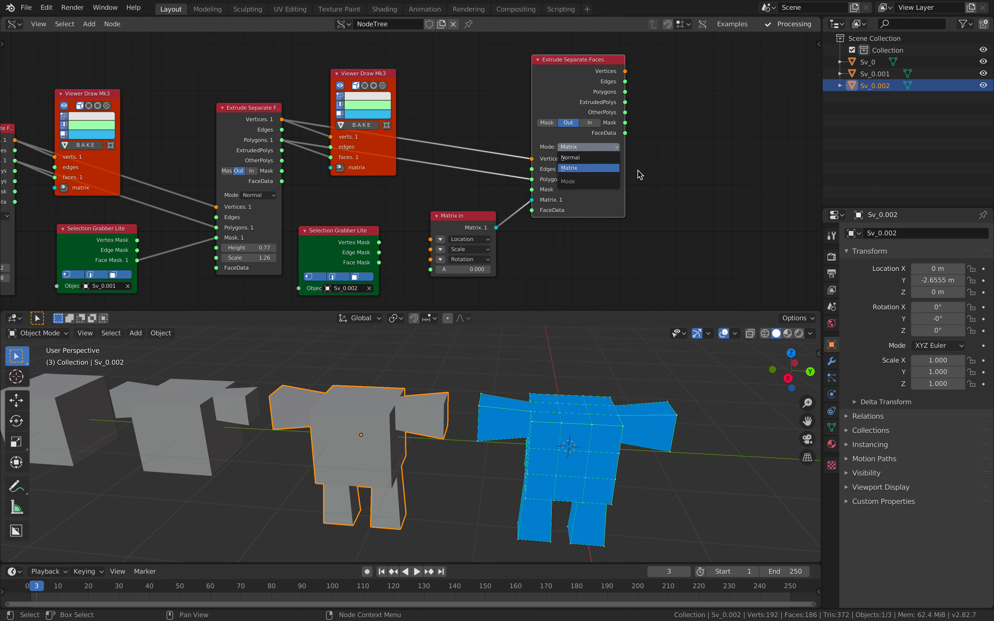
left_click(655, 169)
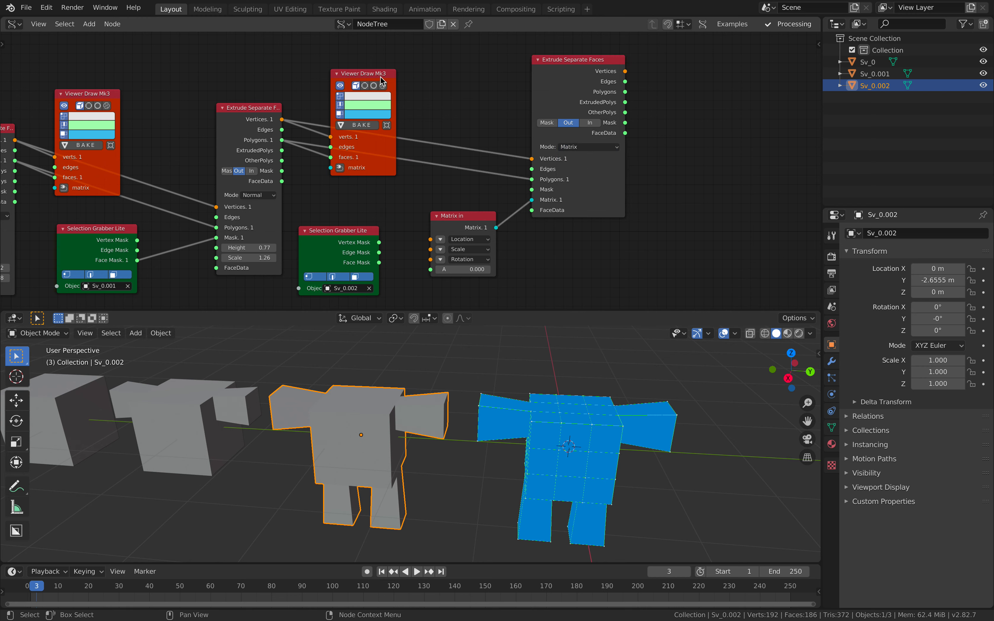
- Duplicate a Viewer Draw node and connect the matrix-mode extrusion's vertices and polygons to it
key("shift+d")
left_click(662, 92)
left_click_drag(625, 72, 680, 142)
left_click_drag(679, 163, 589, 110)
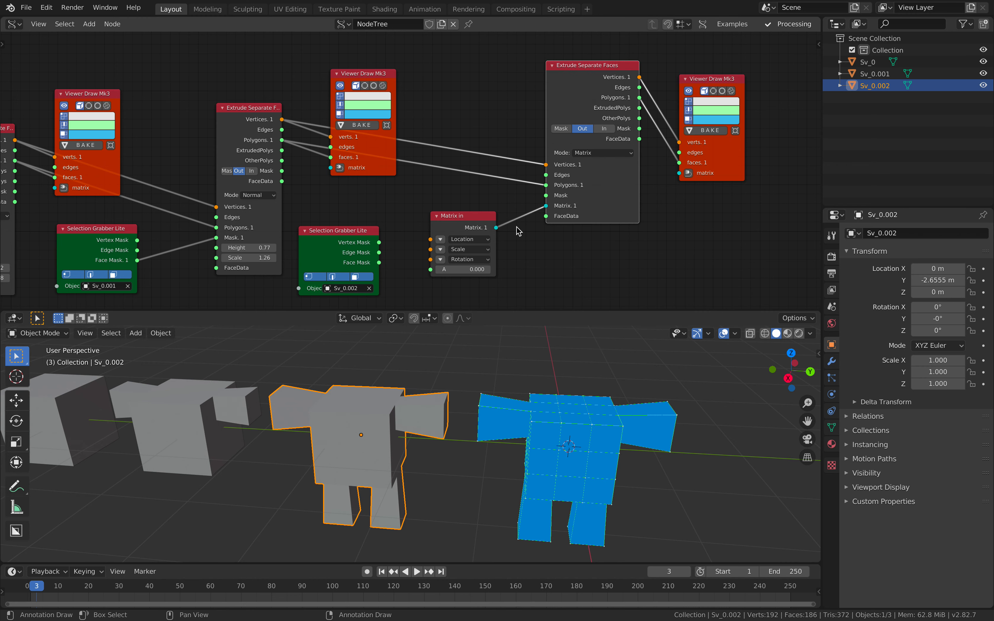
- Set the Matrix In node's Z location to 0.66 and mask the matrix-mode extrusion with the Sv_0.002 grabber's face mask
left_click(440, 239)
left_click_drag(469, 258, 489, 258)
middle_click_drag(412, 271, 412, 232)
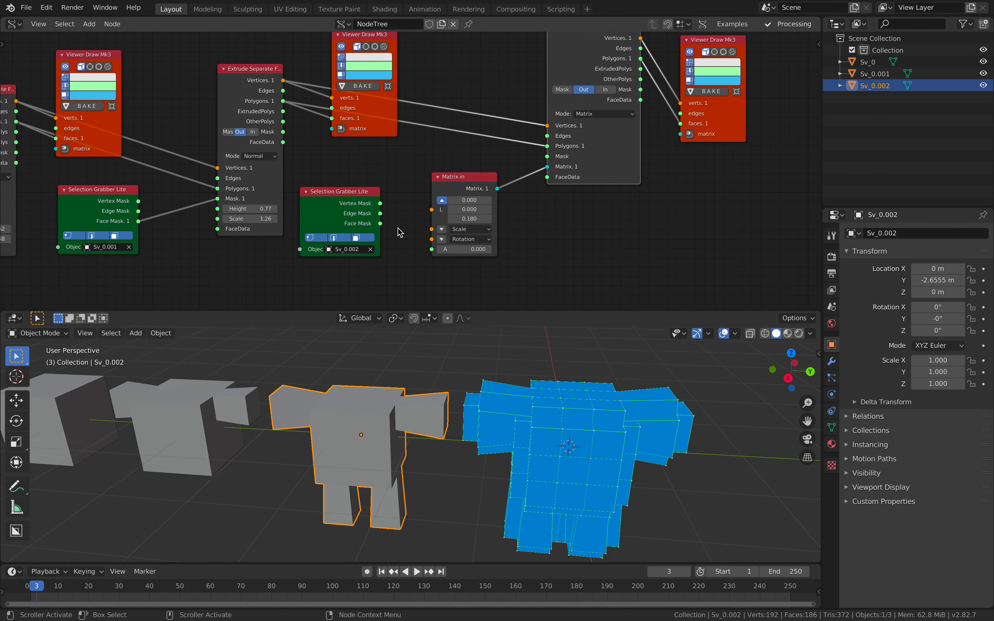
left_click_drag(381, 224, 547, 156)
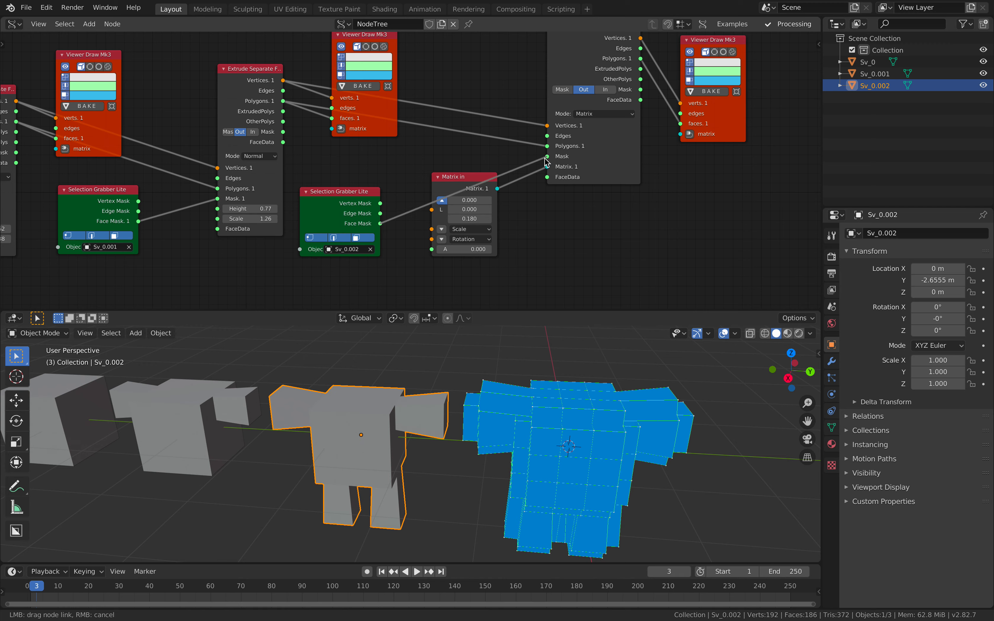
left_click_drag(470, 218, 510, 219)
- Save the file and add an Extrude Region node beyond the last Viewer Draw node
mouse_move(578, 459)
middle_mouse_down()
mouse_move(597, 463)
mouse_move(388, 438)
mouse_move(567, 464)
middle_mouse_up()
key("ctrl+s")
middle_click_drag(608, 263, 508, 325)
middle_click_drag(614, 224, 574, 205)
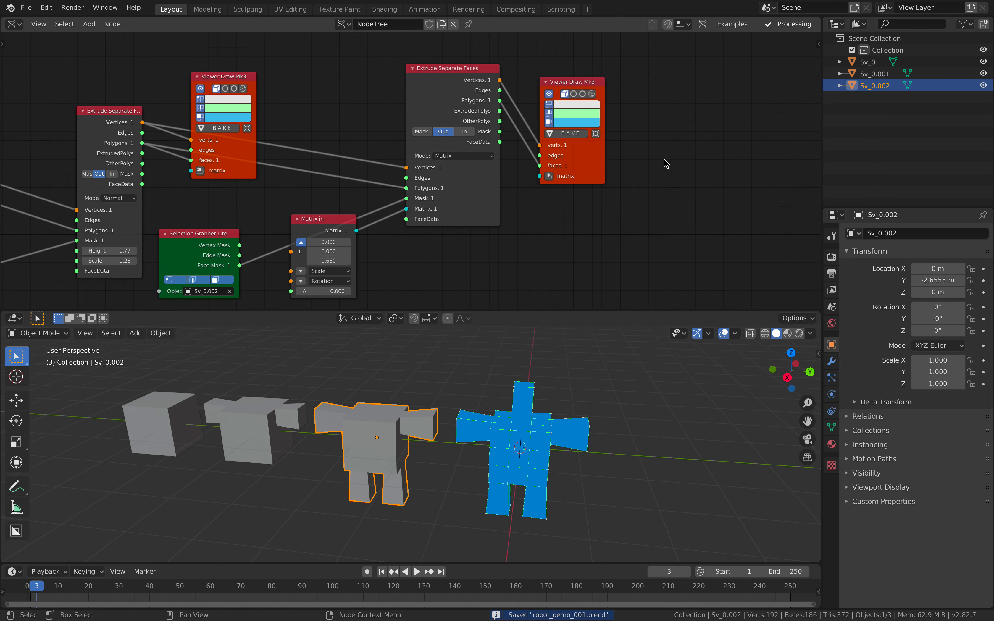
key("shift+a")
left_click(664, 161)
type("extru")
key("Down")
key("Down")
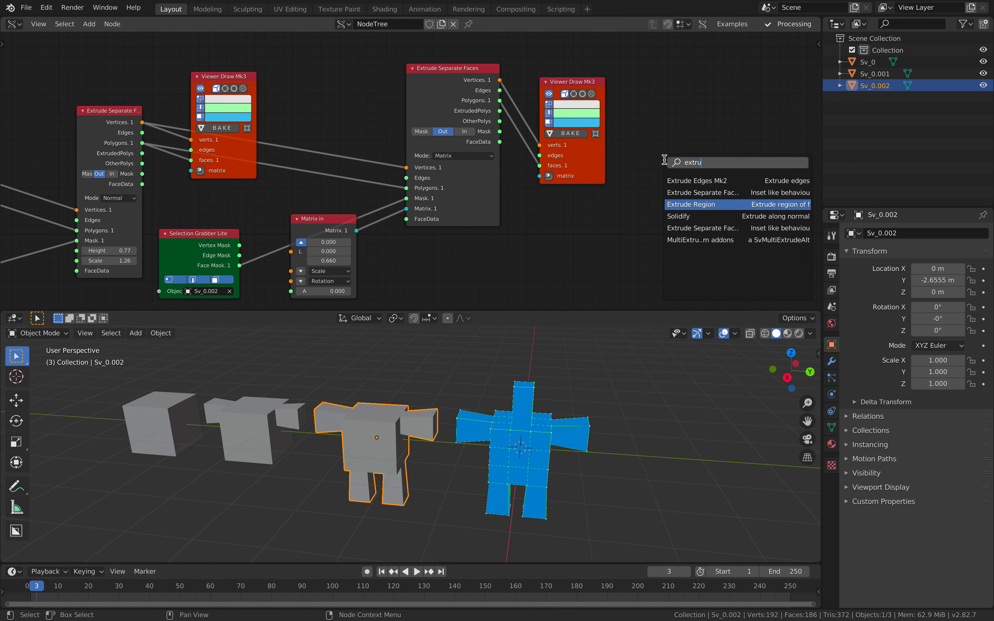
key("Return")
left_click(661, 126)
- Reposition and widen the Extrude Region node, with its transformation mode set to By matrix
middle_click_drag(703, 189, 686, 169)
left_click_drag(685, 168, 669, 153)
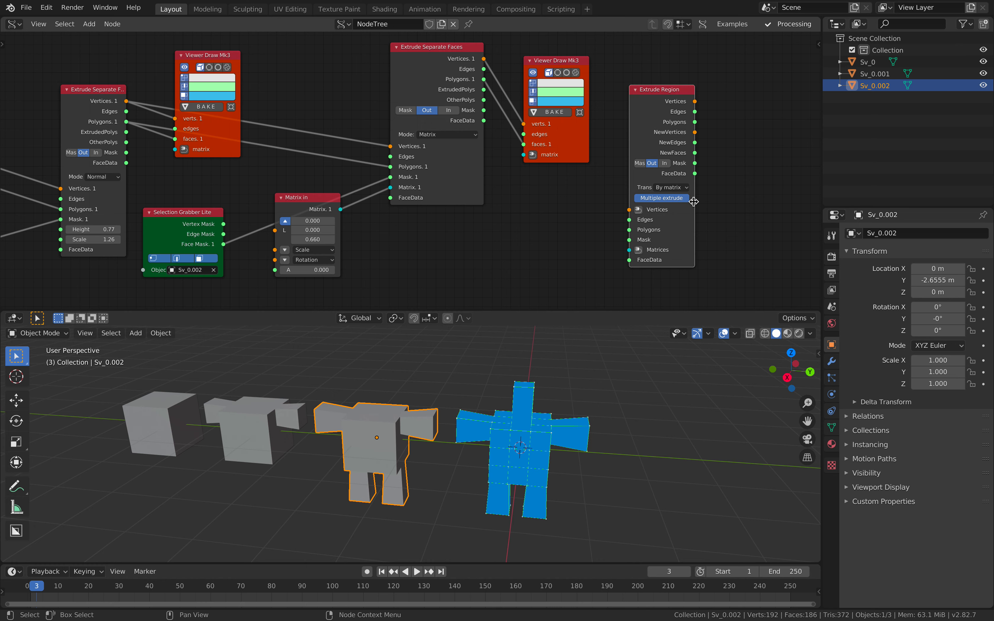
left_click_drag(694, 202, 715, 202)
left_click(698, 188)
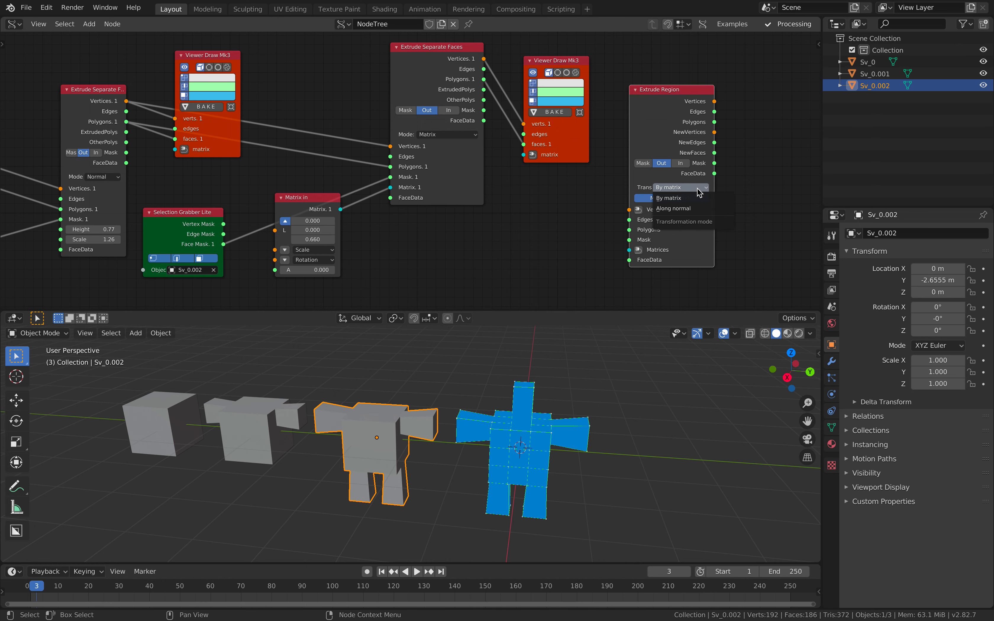
left_click(685, 199)
- Feed the second extrusion's vertices and polygons, the face mask and the matrix into Extrude Region, replacing and deleting the matrix-mode Extrude Separate Faces node
middle_click_drag(421, 200, 437, 200)
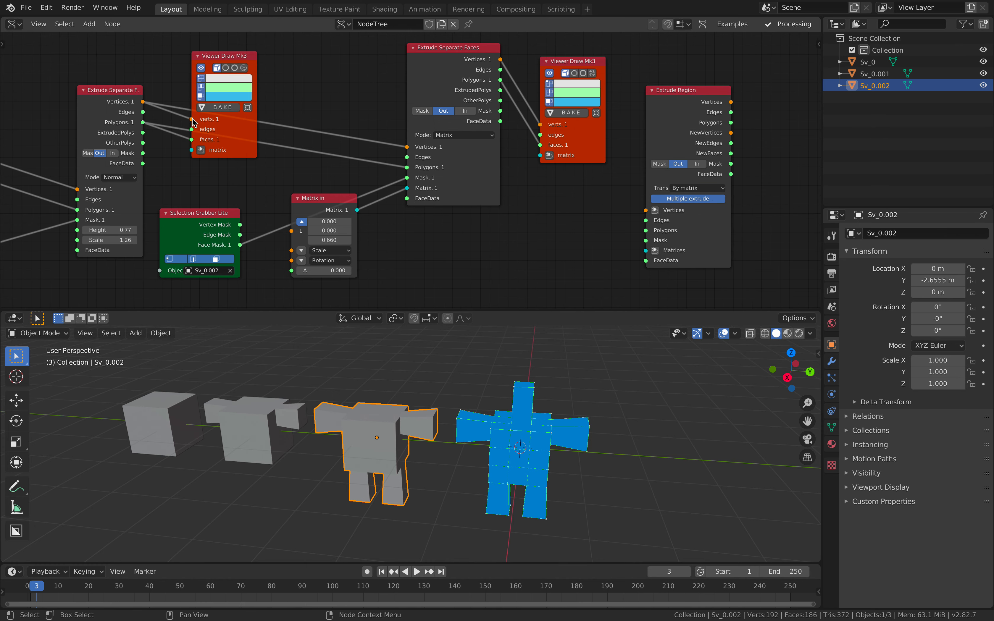
mouse_move(143, 102)
left_mouse_down()
mouse_move(271, 119)
mouse_move(645, 211)
mouse_move(143, 123)
left_mouse_up()
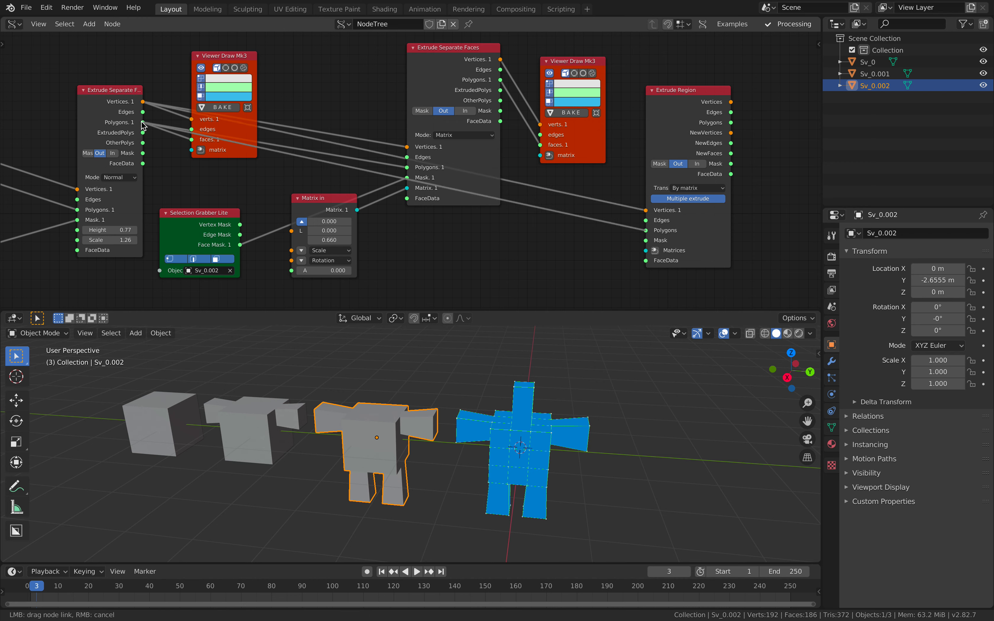
left_click_drag(352, 216, 240, 245)
left_click_drag(457, 72, 431, 70)
key("x")
- Connect Extrude Region's output to the last Viewer Draw, tidy the surrounding nodes including Matrix In, and save the file
mouse_move(595, 130)
left_mouse_down()
mouse_move(569, 117)
mouse_move(584, 117)
left_mouse_up()
mouse_move(706, 117)
left_mouse_down()
mouse_move(460, 81)
mouse_move(551, 120)
mouse_move(486, 87)
left_mouse_up()
left_click_drag(587, 137, 679, 135)
left_click_drag(444, 73, 530, 78)
middle_click_drag(461, 184, 509, 114)
left_click_drag(400, 175, 479, 187)
middle_click_drag(444, 175, 451, 157)
scroll(519, 387, "up", 1)
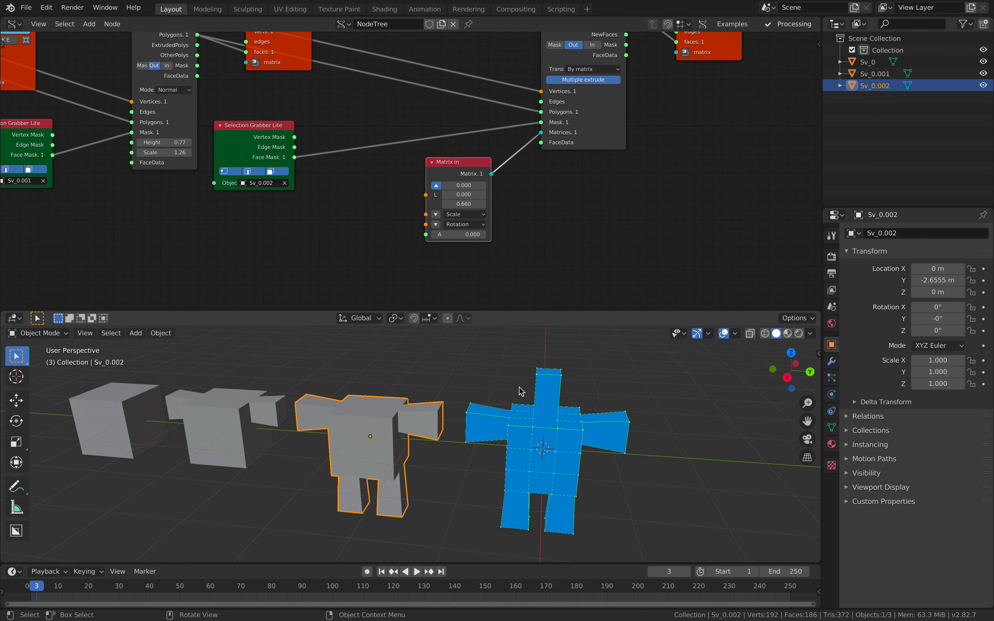
key("ctrl+s")
middle_click_drag(530, 387, 538, 401)
middle_click_drag(469, 246, 471, 246)
left_click_drag(451, 178, 465, 177)
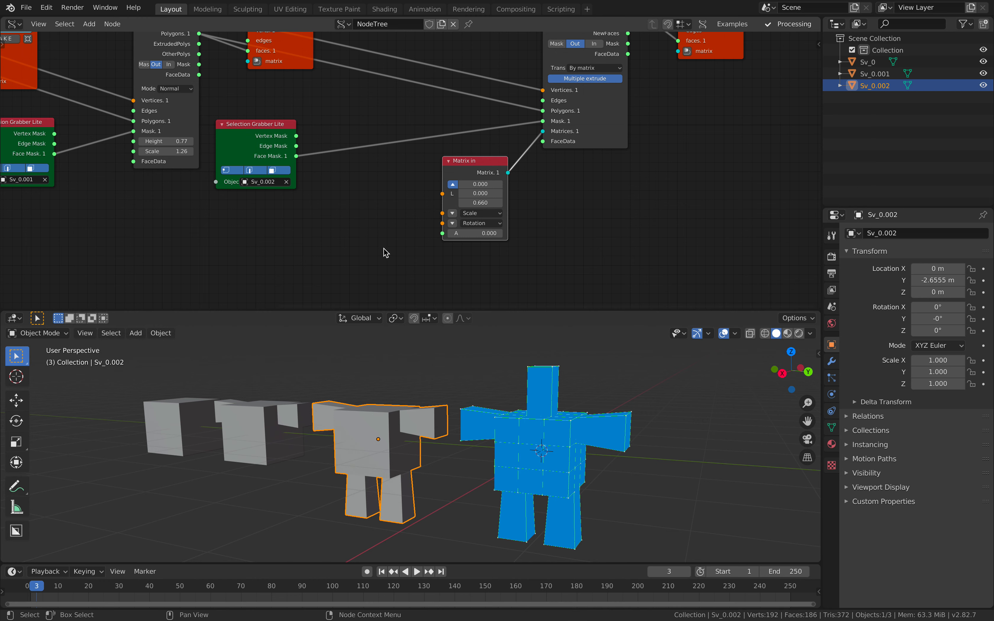
- Add a List Input node in Vector mode, widen it, and feed its vector list into Matrix In's location
key("alt+space")
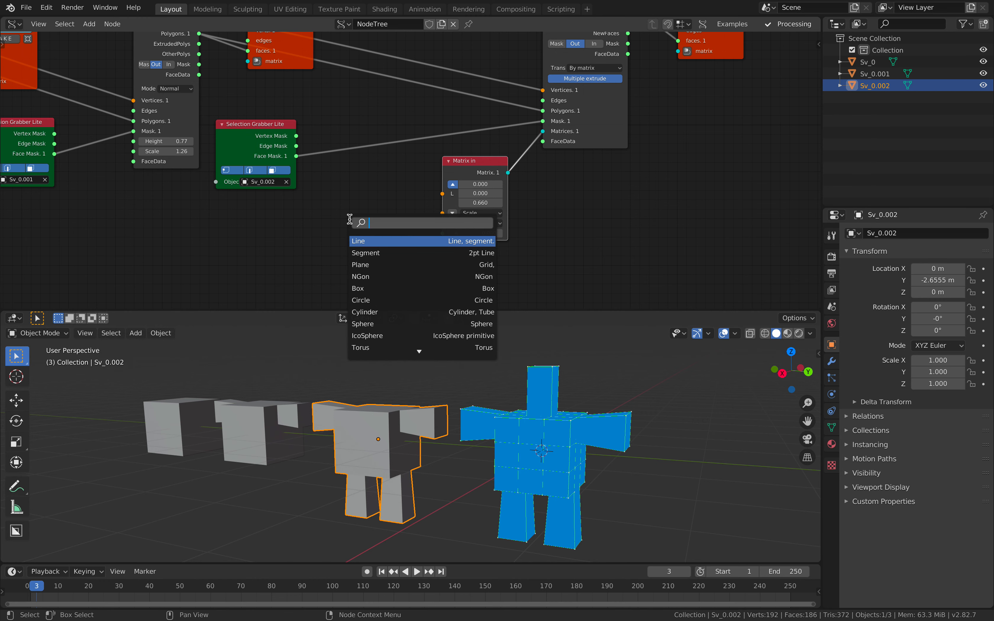
type("list in")
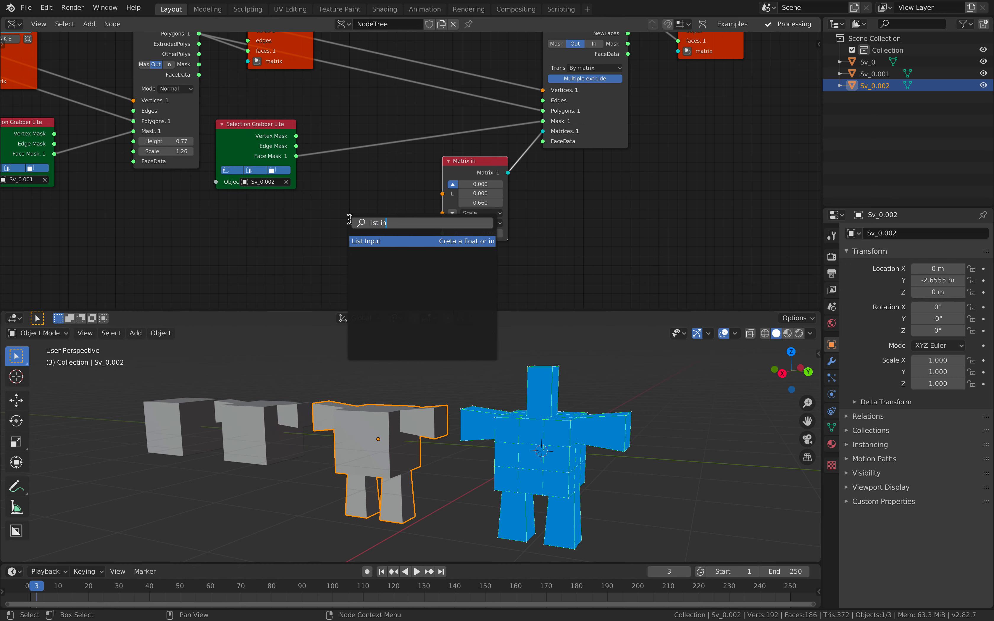
key("Return")
left_click(334, 174)
left_click(384, 215)
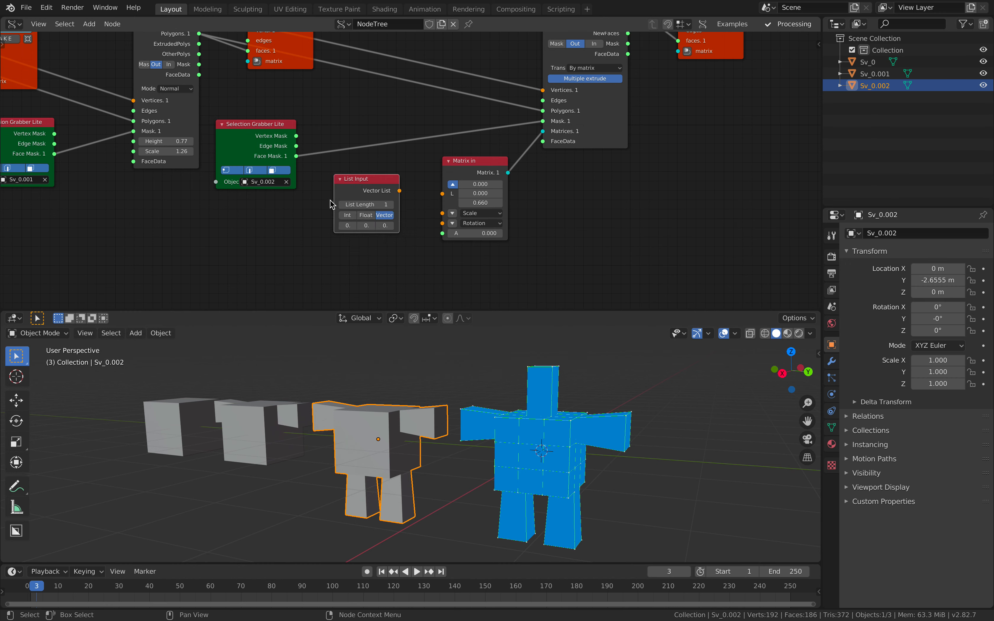
left_click_drag(335, 198, 316, 198)
left_click_drag(400, 190, 442, 193)
- Set the location list's length to 3 and its Z values to 0.48, 0.18 and 0.30
left_click_drag(382, 226, 402, 226)
left_click(391, 204)
left_click(391, 205)
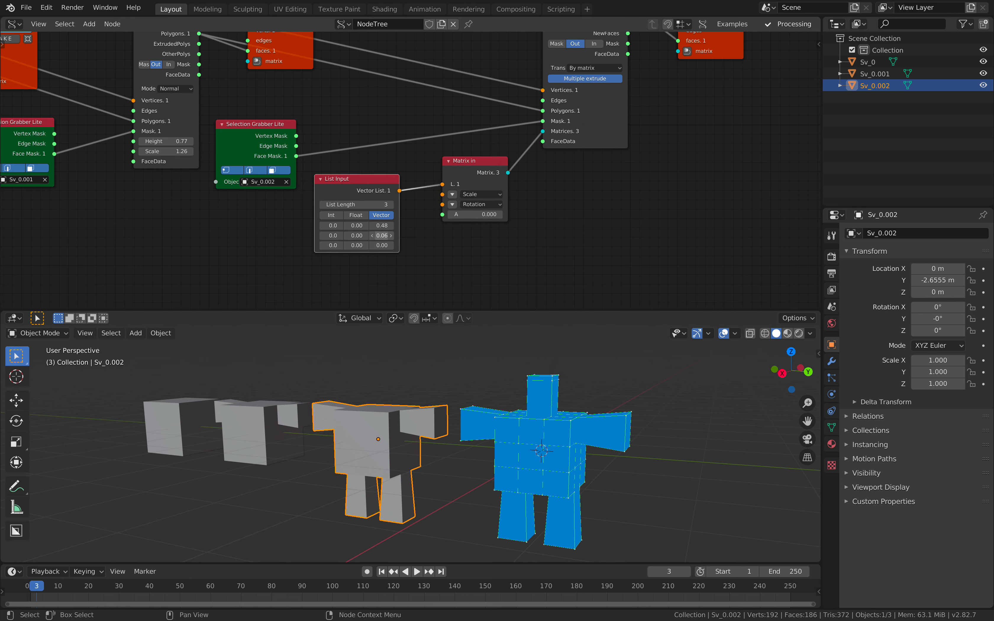
left_click_drag(384, 244, 391, 245)
- Duplicate the List Input node and set every component of its three vectors to 1
key("shift+d")
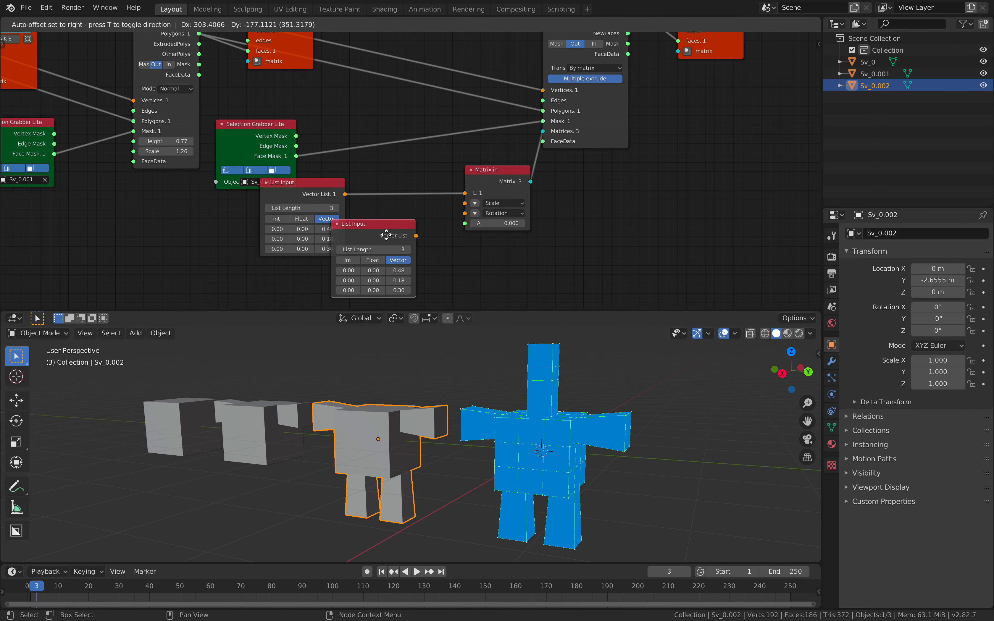
left_click(389, 236)
middle_click_drag(401, 231, 380, 202)
type("1")
left_click_drag(334, 243, 381, 263)
key("Return")
key("Return")
type("1")
key("Return")
left_click(359, 263)
type("1")
key("Return")
- Feed the duplicated vector list into Matrix In's scale and save the file
left_click_drag(399, 209, 444, 175)
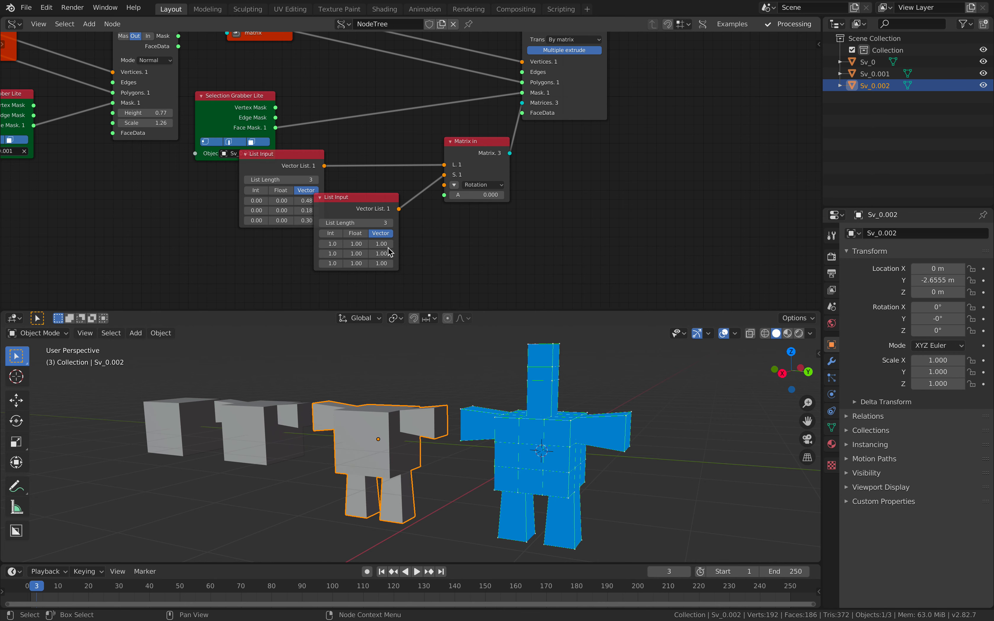
middle_click_drag(407, 246, 411, 206)
scroll(410, 206, "up", 1)
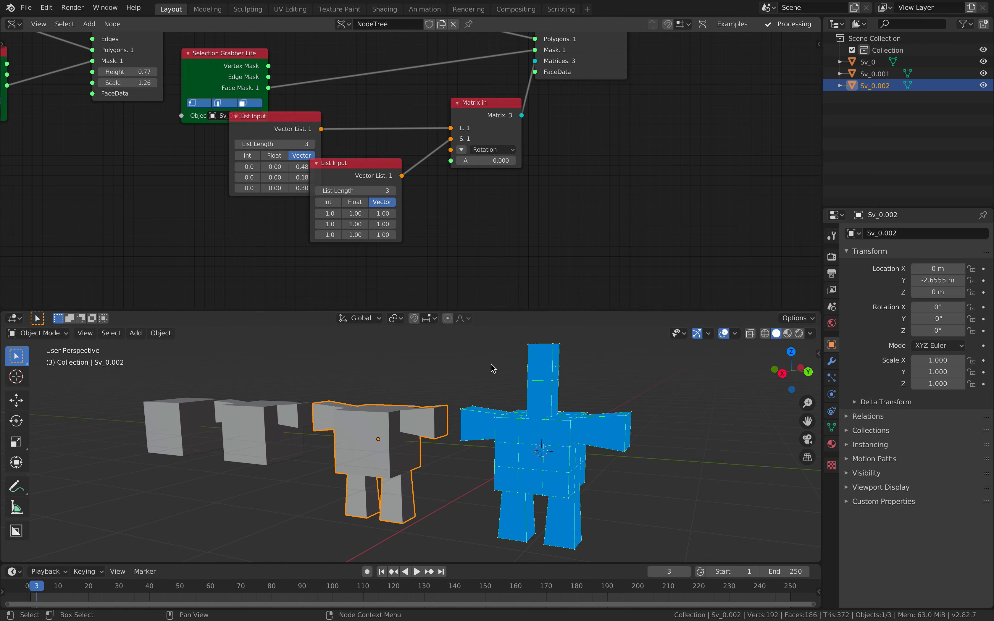
scroll(493, 368, "up", 2)
scroll(507, 369, "down", 3)
key("ctrl+s")
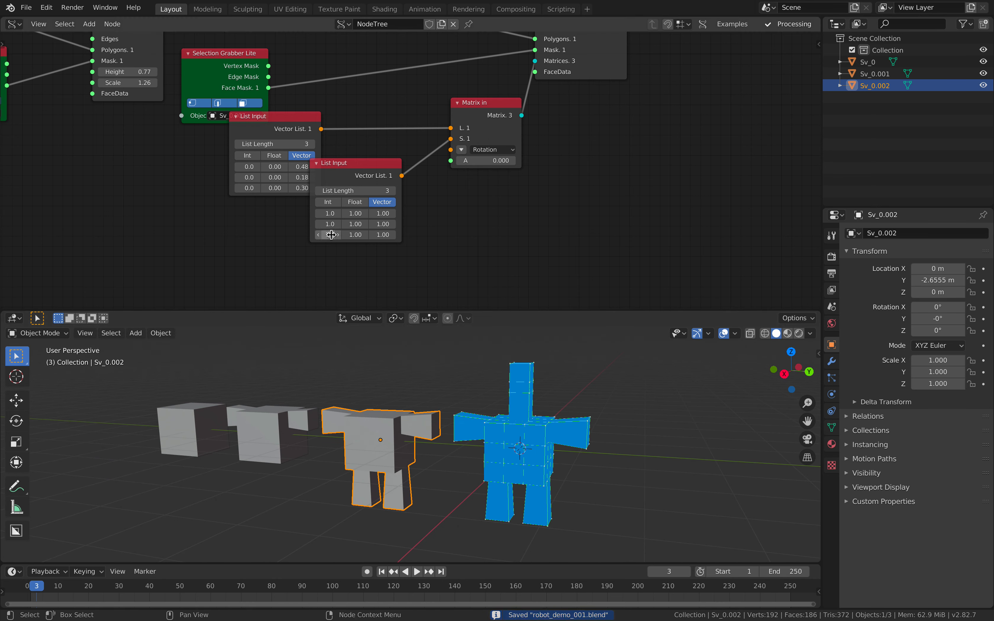
- Set the third vector of the scale list to 2, 2, 2
left_click_drag(330, 235, 397, 234)
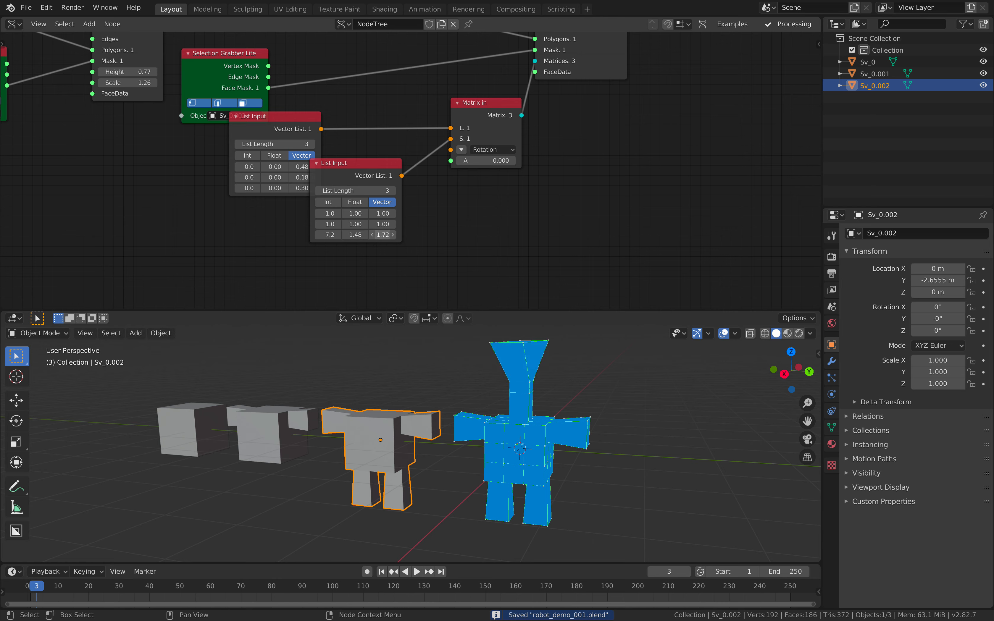
left_click(329, 235)
type("2")
key("Return")
key("Return")
left_click(385, 235)
type("2")
key("Return")
mouse_move(519, 357)
middle_mouse_down()
mouse_move(505, 361)
mouse_move(517, 363)
middle_mouse_up()
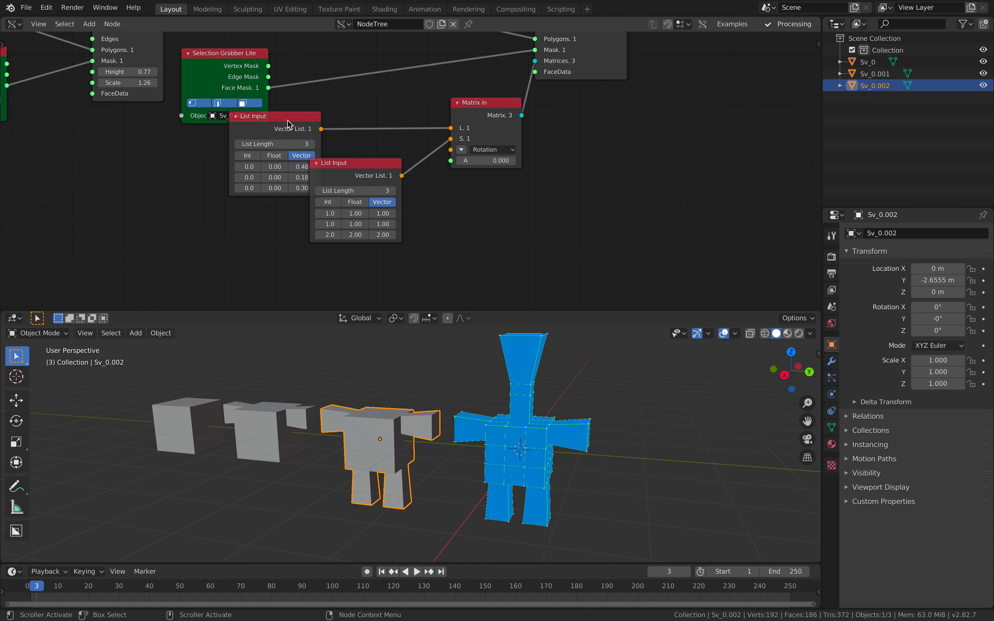
- Move the location list clear of the scale list and tune the scale vectors to (0.7, 0.52, 0.82), (1.0, 1.00, 0.94) and (2.3, 2.48, 1.16)
left_click_drag(288, 123, 269, 131)
left_click_drag(382, 234, 376, 214)
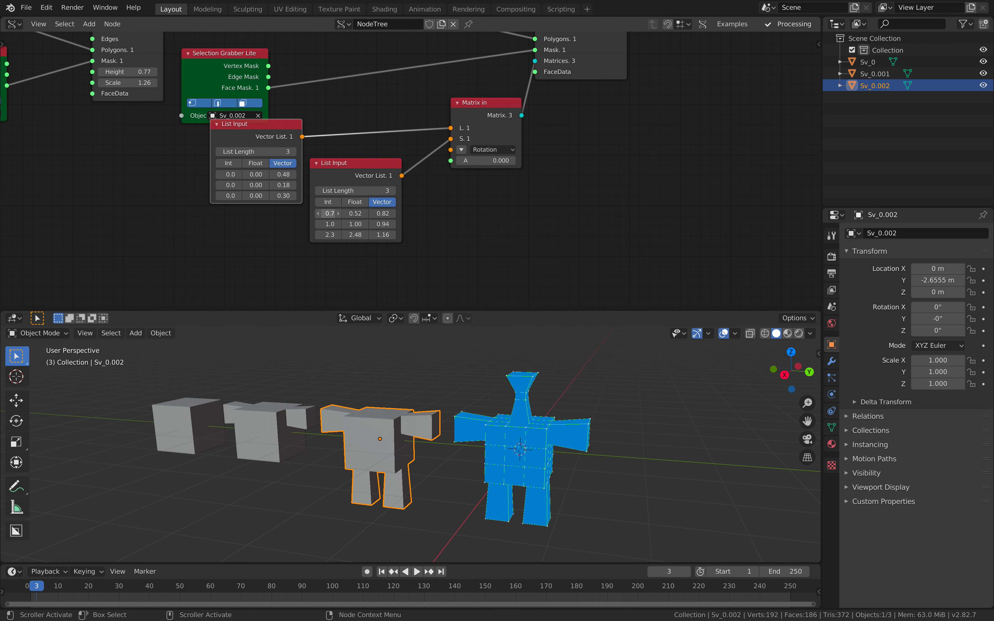
- Set the first vector of the scale list to (0.8, 0.76, 0.40) and save the file
middle_click_drag(516, 401, 577, 389)
left_click_drag(383, 213, 341, 214)
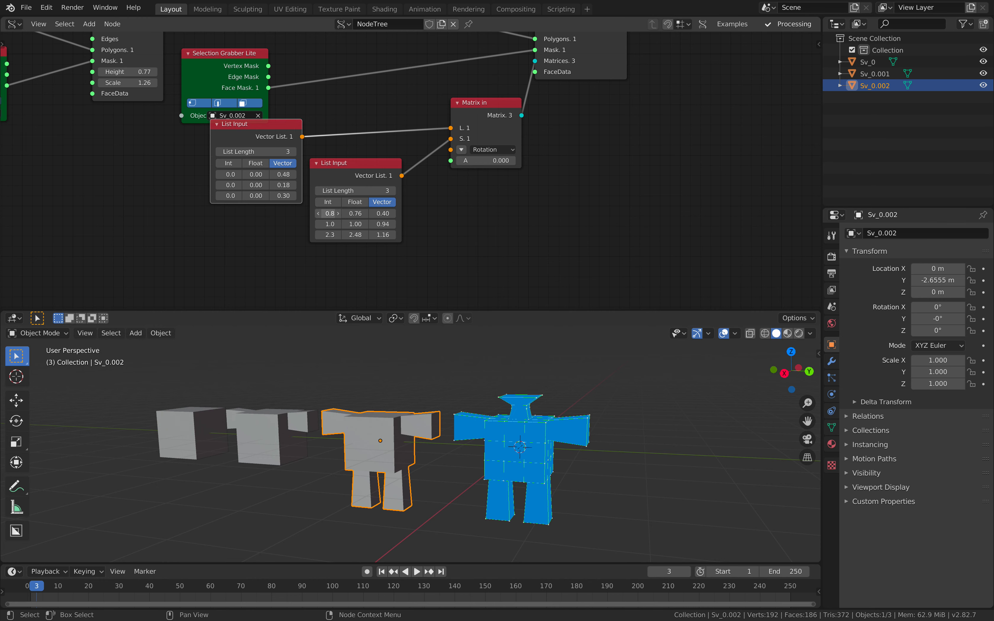
middle_click_drag(468, 231, 455, 237)
key("ctrl+s")
middle_click_drag(506, 397, 534, 390)
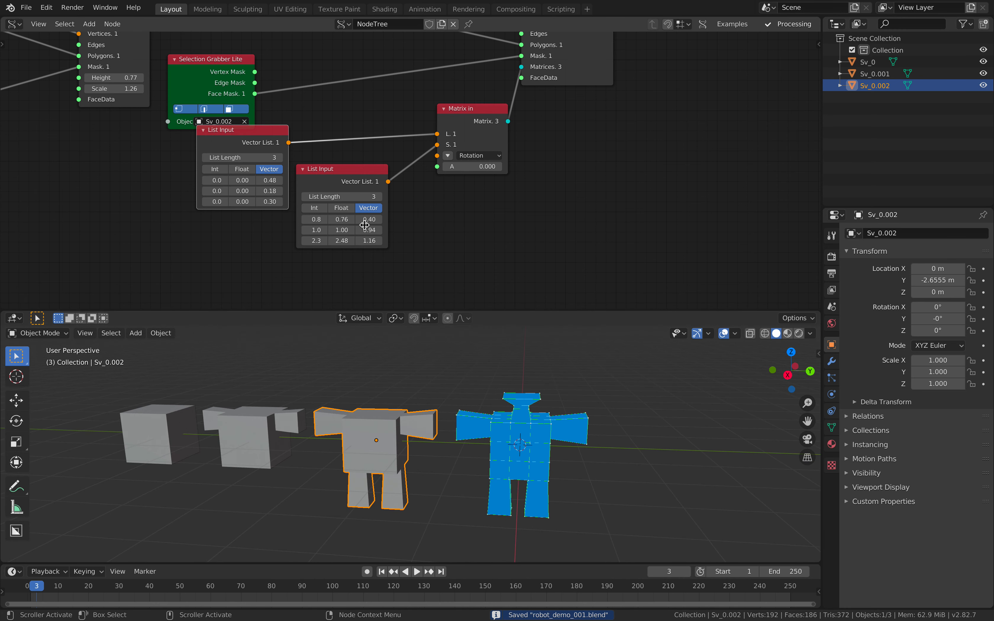
- Set the second scale vector to (0.7, 0.58, 1.60), the first vector's Z to 0.22 and the third vector's X and Y to 2
left_click_drag(369, 230, 376, 230)
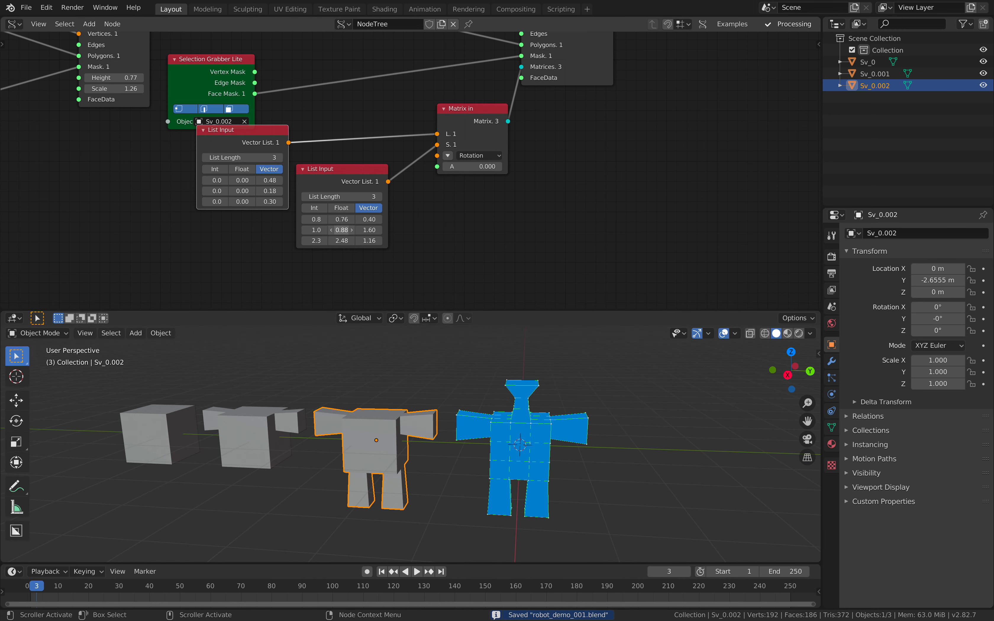
left_click_drag(369, 219, 360, 219)
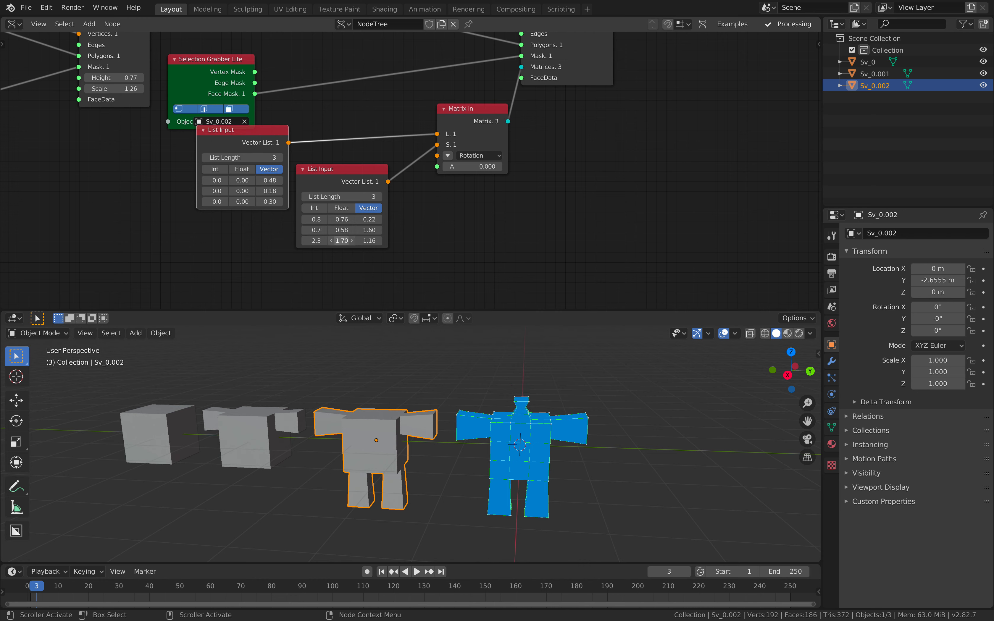
left_click_drag(317, 240, 317, 241)
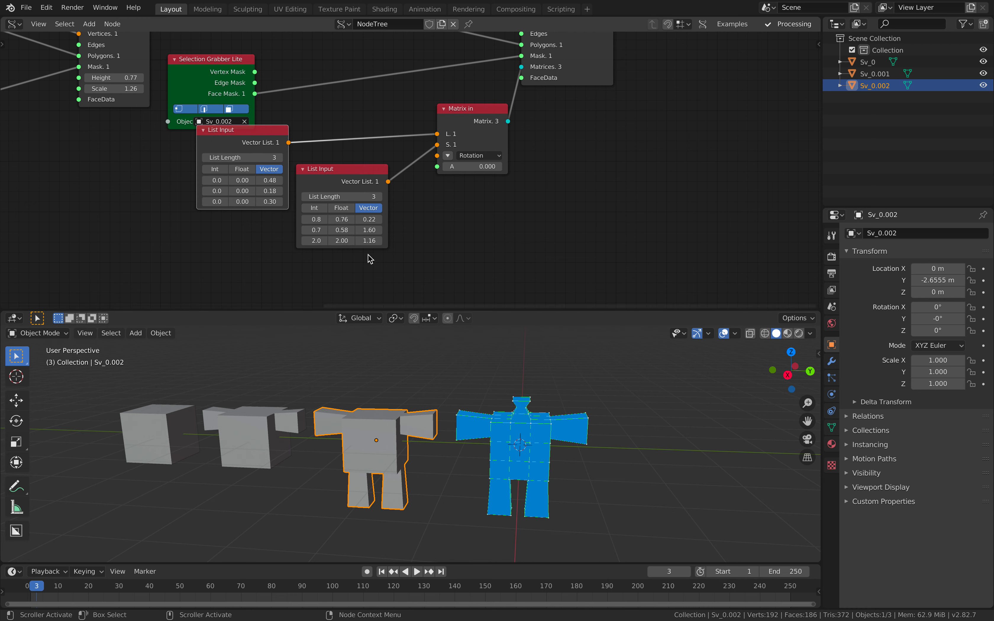
- Set the third scale vector's Y to 5.24 and Z to 4.16, and save the file
middle_click_drag(411, 370, 444, 362)
mouse_move(369, 241)
left_mouse_down()
mouse_move(388, 240)
mouse_move(349, 241)
mouse_move(360, 241)
left_mouse_up()
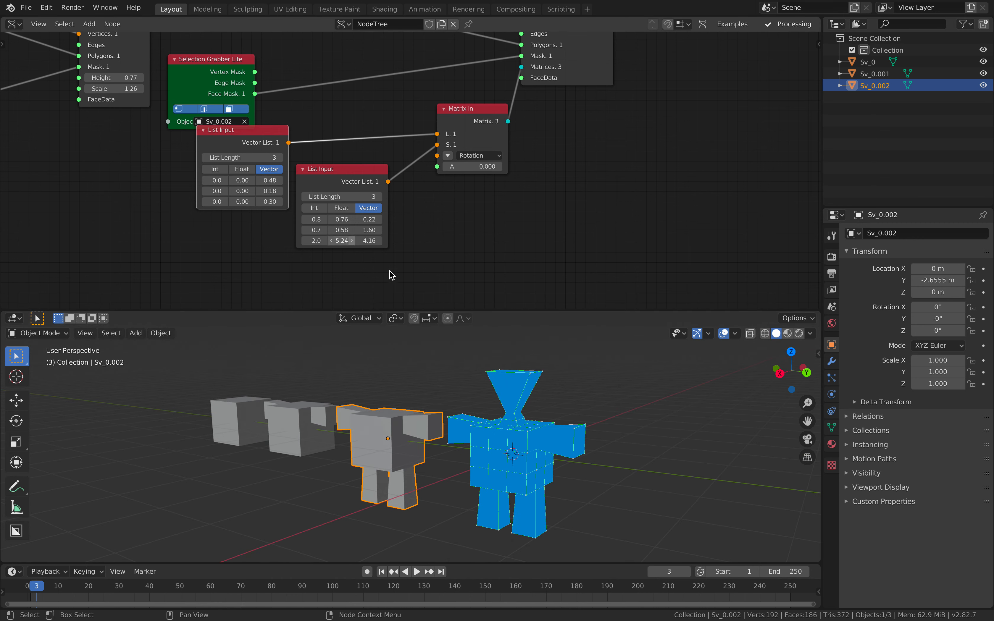
middle_click_drag(542, 398, 449, 421)
key("ctrl+s")
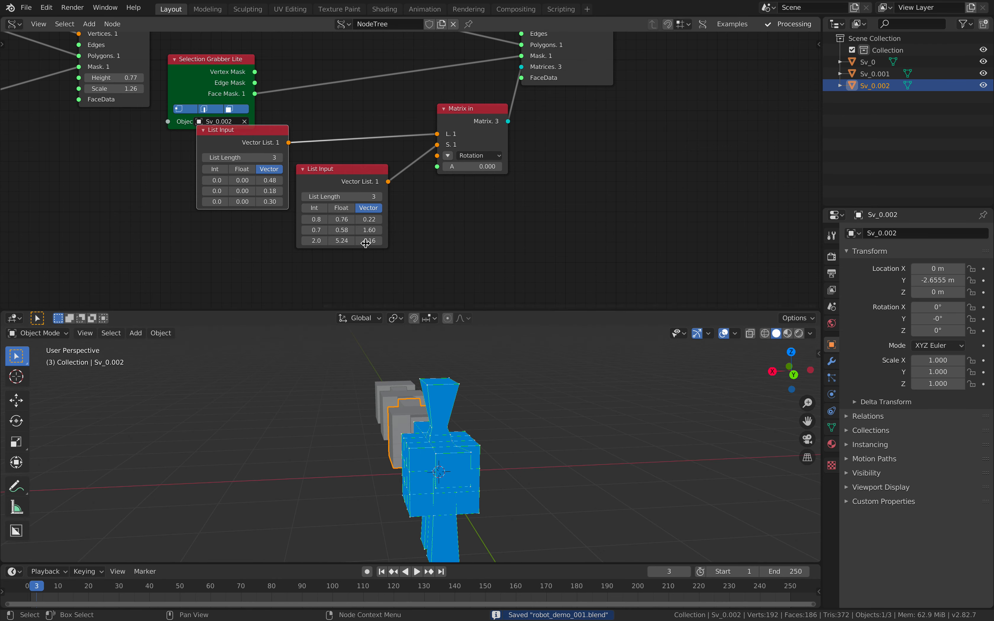
- Widen the head further by setting the third scale vector's Y to 7.10
left_click_drag(342, 241, 350, 241)
middle_click_drag(473, 432, 507, 437)
middle_click_drag(535, 365, 583, 411)
middle_click_drag(588, 213, 542, 288)
scroll(495, 224, "down", 2)
middle_click_drag(528, 248, 529, 274)
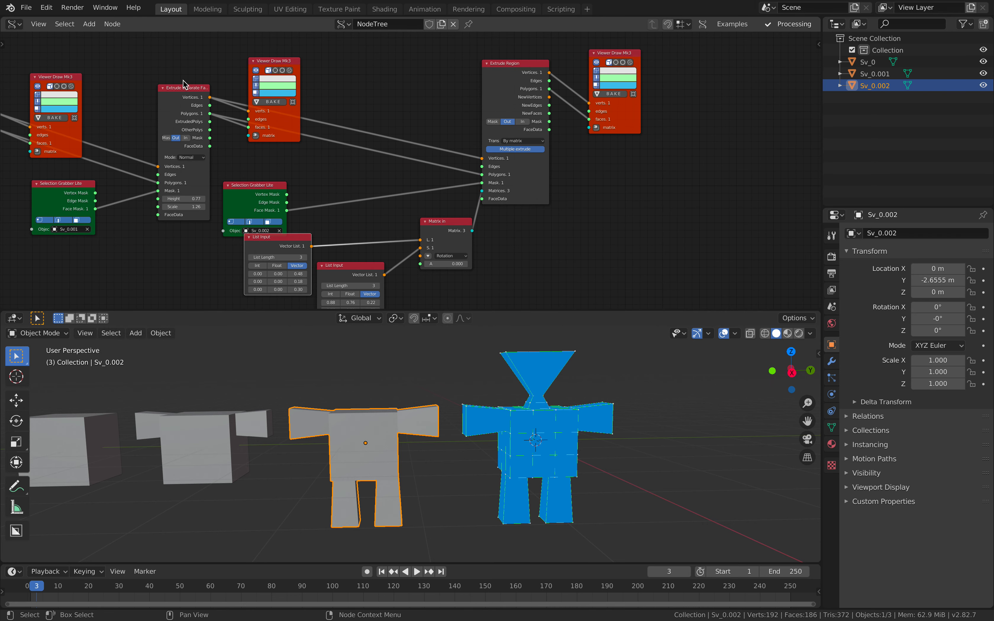
- Nudge the second Extrude Separate Faces node away from its viewer and save the file
left_click_drag(184, 89, 174, 85)
middle_click_drag(542, 433, 512, 399)
key("ctrl+s")
scroll(553, 234, "down", 2)
middle_click_drag(543, 205, 593, 209)
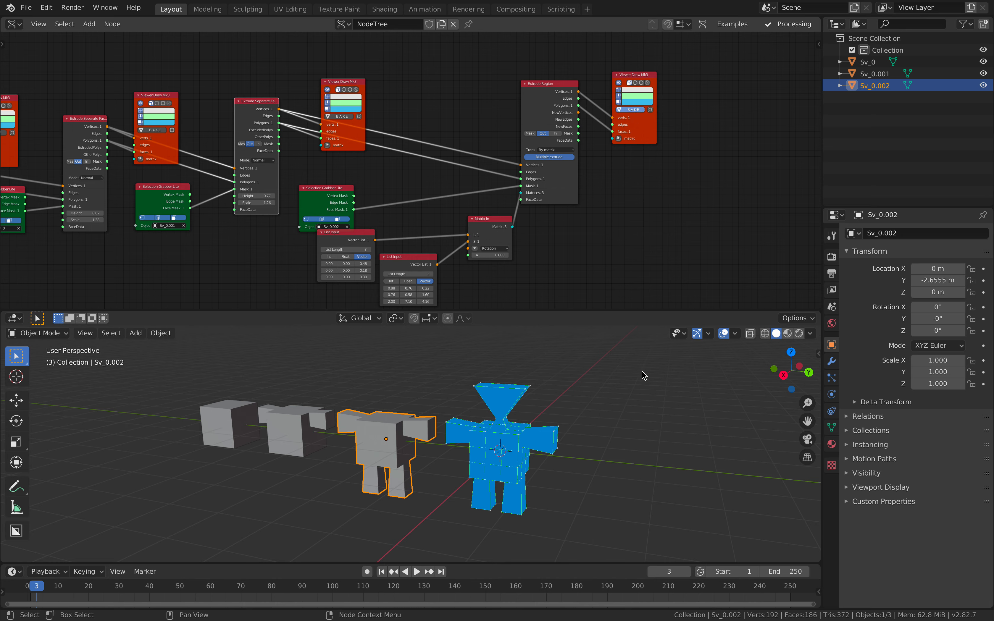
- Bake the Extrude Region result to a mesh, shift all four baked objects about 2.76 m along negative Y, and save
key("a")
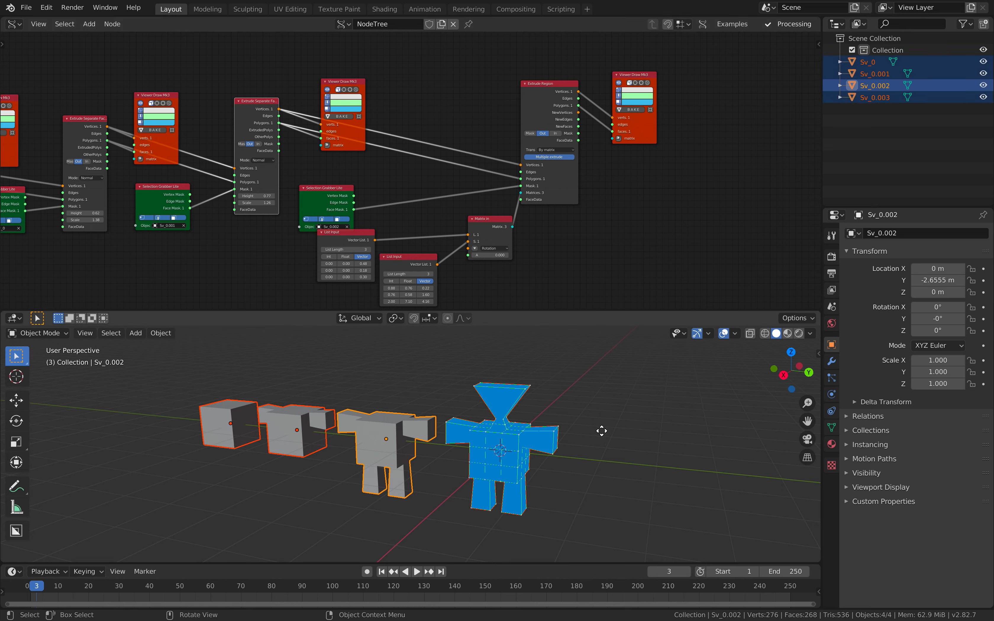
key("y")
left_click(532, 425)
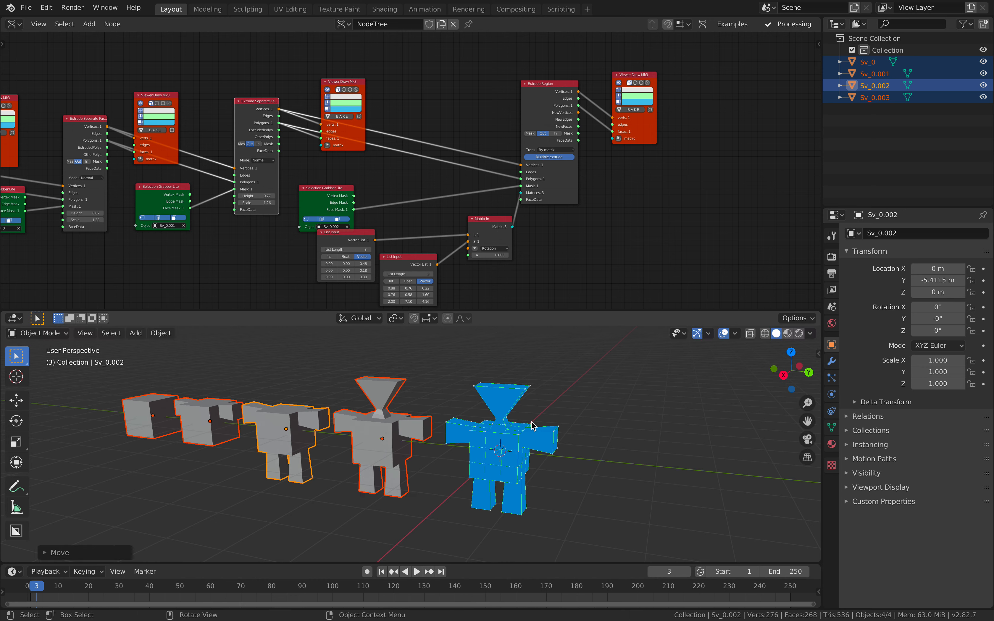
key("alt+a")
key("ctrl+s")
- On the newly baked robot Sv_0.003, select the end faces of both arms and the front face of the head
middle_click_drag(560, 401, 526, 403, "shift")
left_click(387, 387)
middle_click_drag(387, 387, 501, 428)
scroll(460, 400, "up", 2)
middle_click_drag(485, 421, 406, 414)
mouse_move(450, 415)
middle_mouse_down()
mouse_move(454, 443)
mouse_move(445, 421)
mouse_move(391, 416)
mouse_move(437, 429)
middle_mouse_up()
key("Tab")
left_click(473, 441)
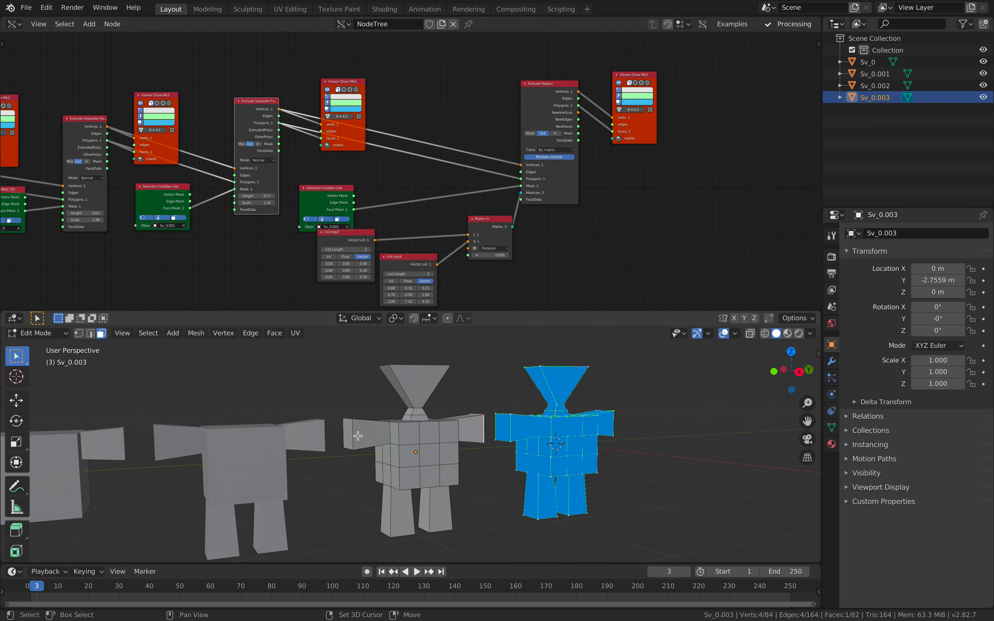
left_click(348, 434, "shift")
middle_click_drag(348, 434, 495, 411)
left_click(421, 380, "shift")
key("Tab")
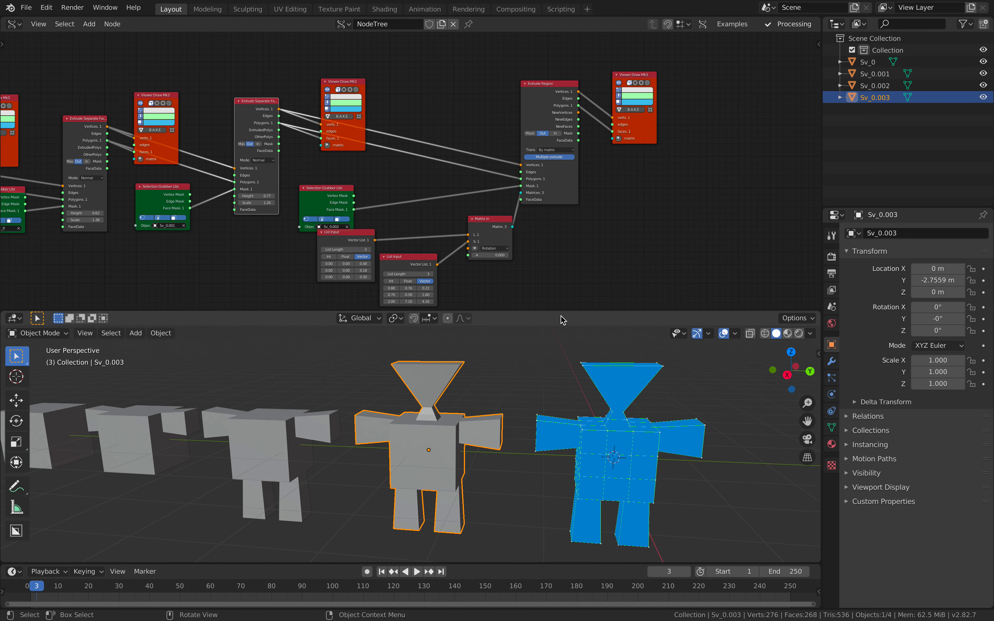
- Move the Extrude Region's Viewer Draw node away to make room for further nodes
middle_click_drag(631, 224, 527, 248)
left_click_drag(541, 166, 574, 151)
mouse_move(575, 151)
middle_mouse_down()
mouse_move(537, 187)
mouse_move(492, 196)
middle_mouse_up()
scroll(493, 196, "up", 1)
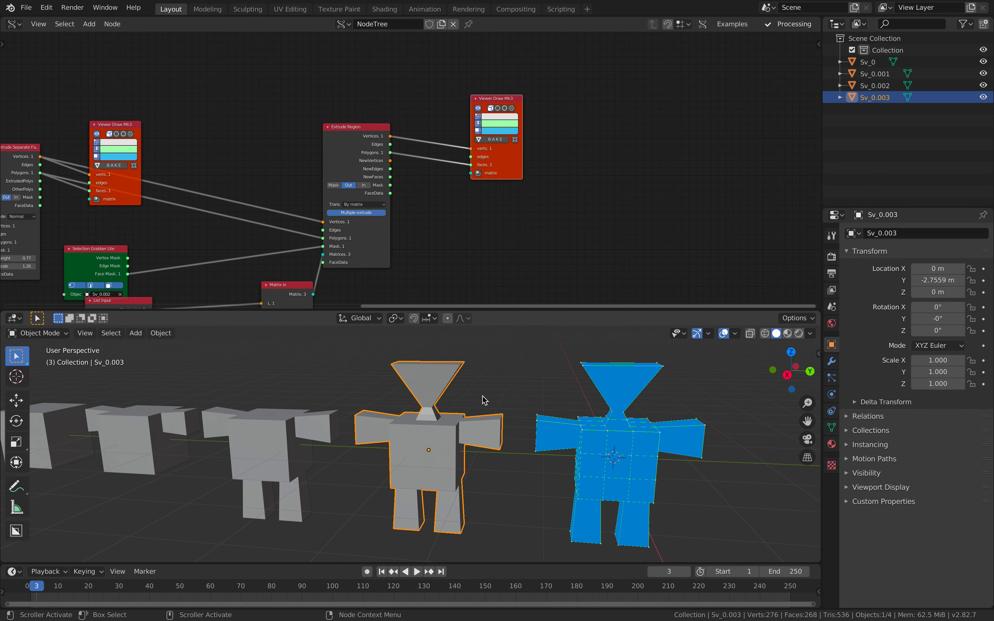
middle_click_drag(483, 401, 499, 399)
left_click_drag(512, 176, 541, 153)
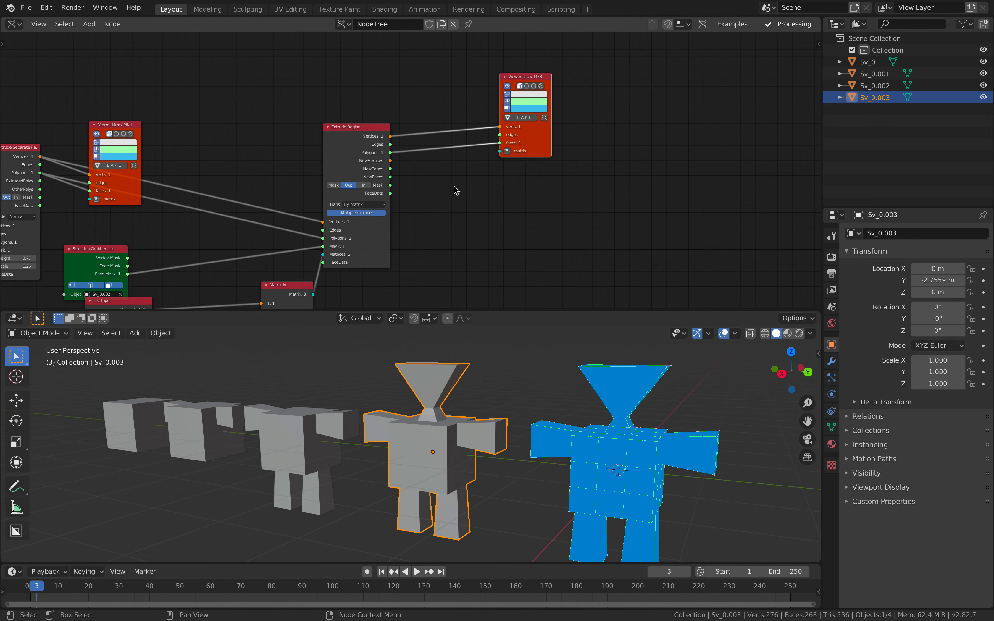
- Add an Extrude Separate Faces node and feed it the Extrude Region's vertices and polygons
middle_click_drag(456, 190, 488, 181)
key("alt+space")
type("extrude")
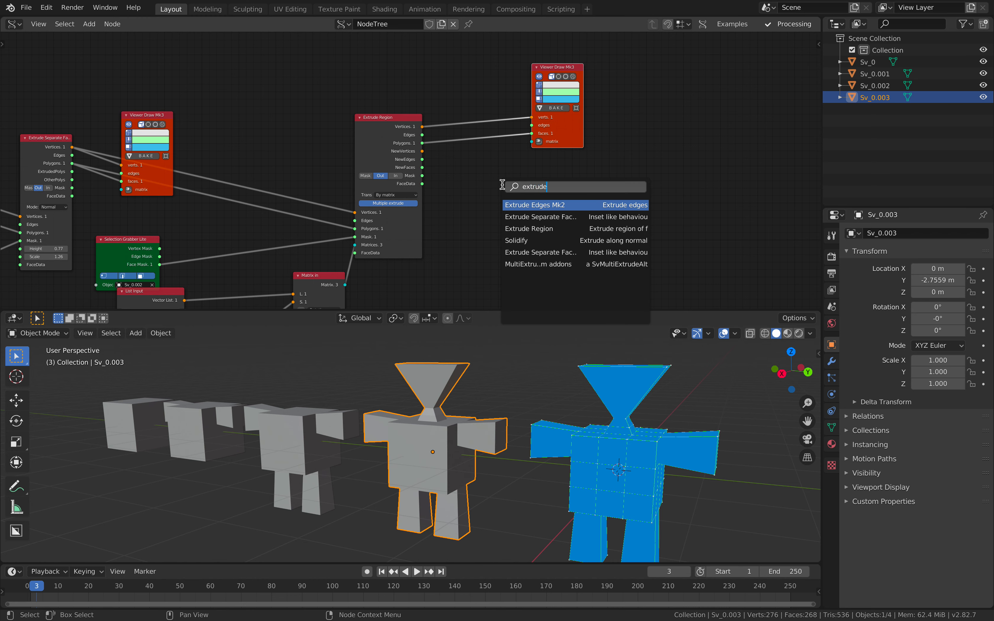
key("Down")
key("Down")
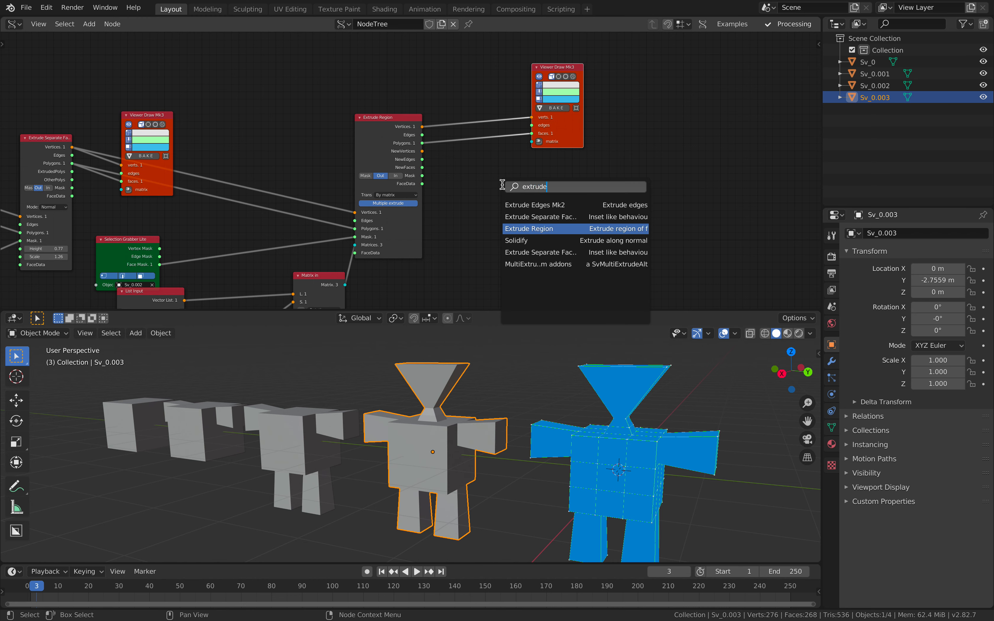
key("Up")
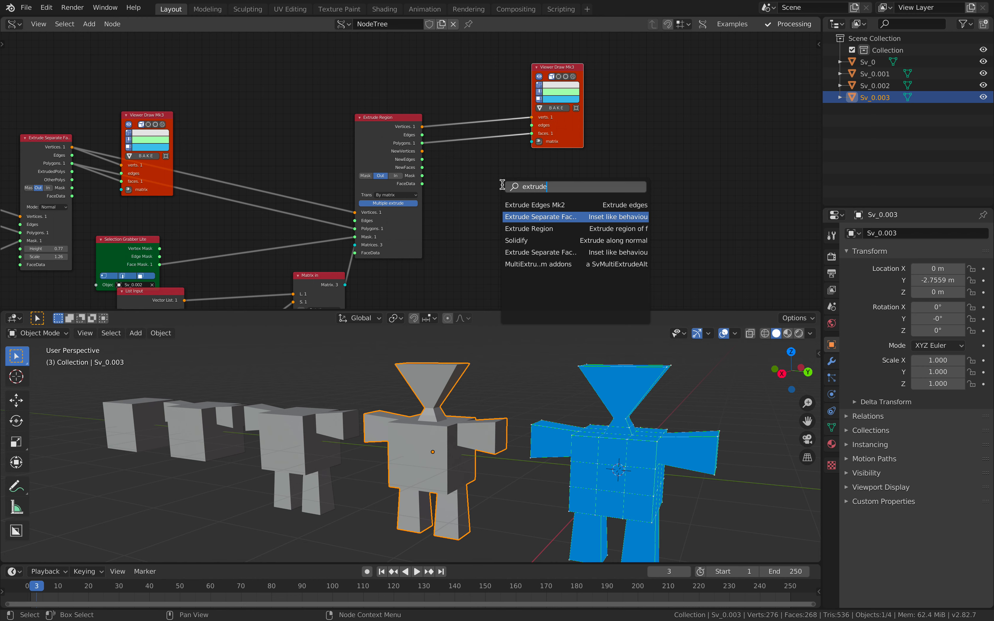
key("Return")
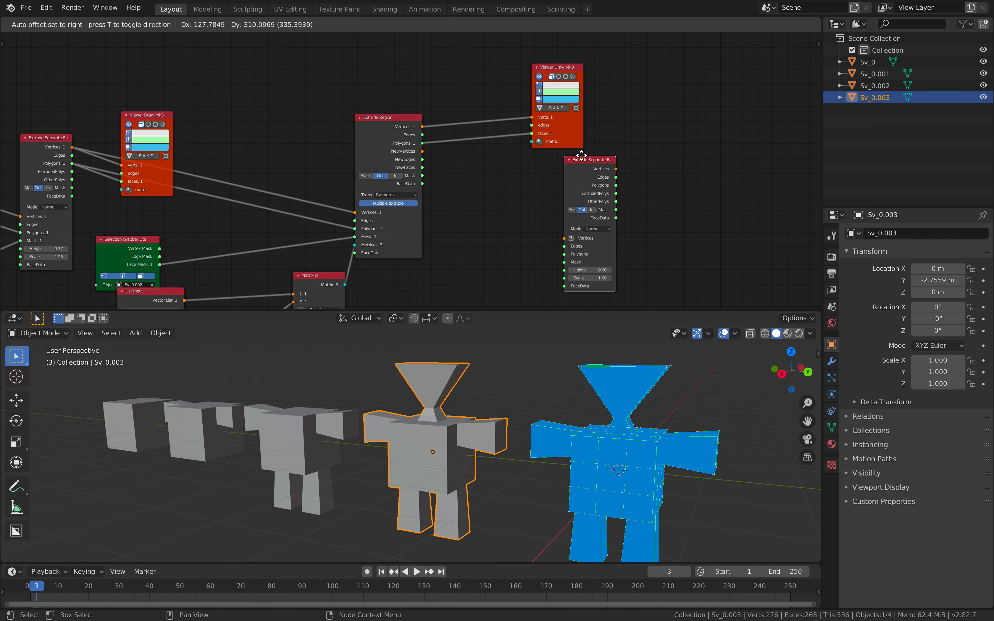
left_click(554, 166)
mouse_move(424, 127)
left_mouse_down()
mouse_move(584, 238)
mouse_move(445, 171)
mouse_move(422, 143)
left_mouse_up()
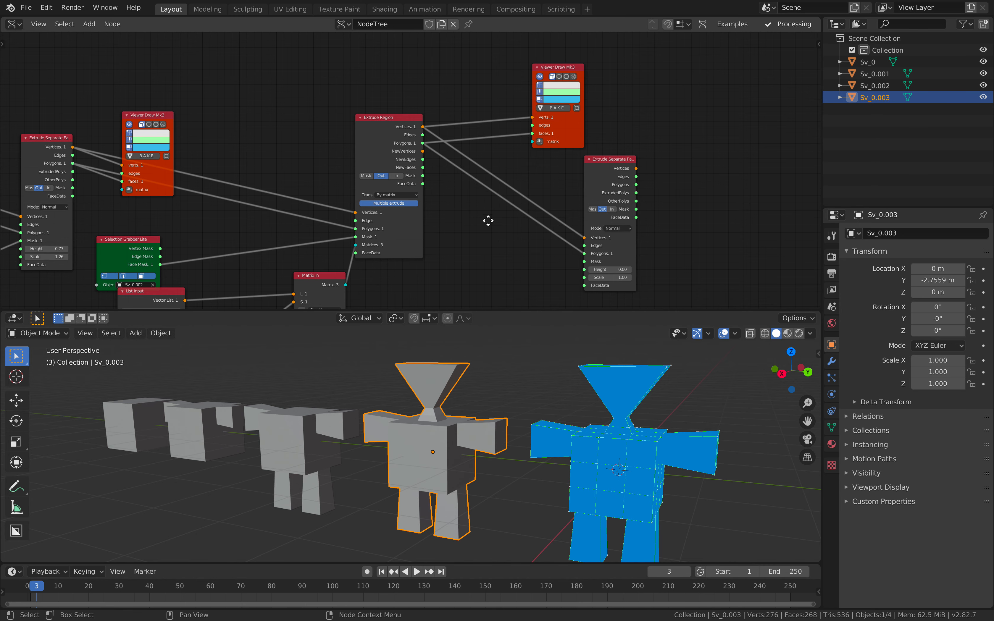
- Duplicate the Selection Grabber Lite node, assign it Sv_0.003 and link its Face Mask to the new Extrude Separate Faces node's Mask
middle_click_drag(443, 254, 454, 206)
left_click(140, 197)
key("shift+d")
left_click(475, 200)
left_click(478, 239)
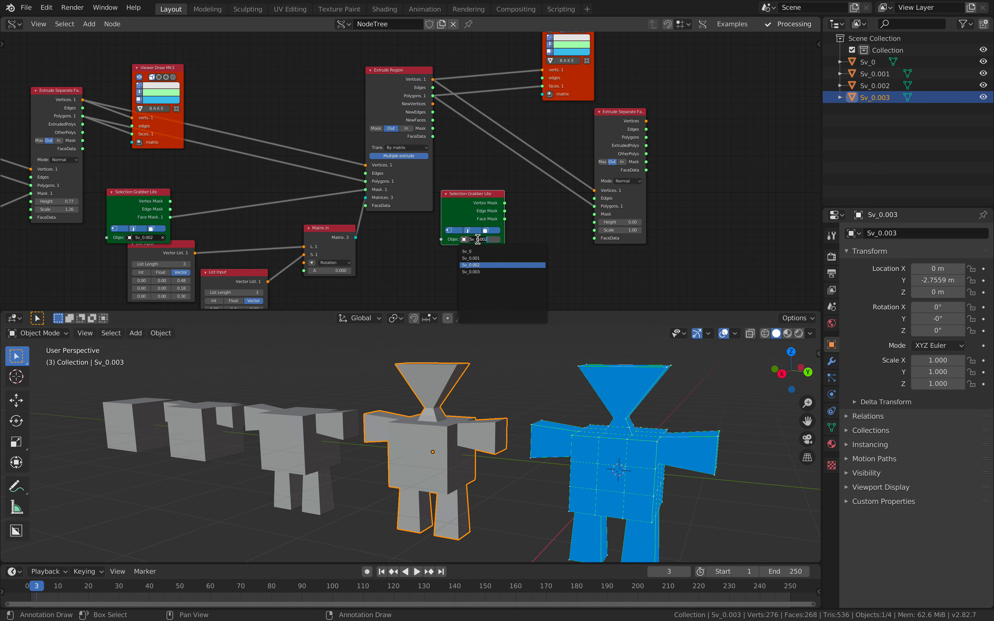
left_click(479, 272)
left_click_drag(505, 219, 595, 215)
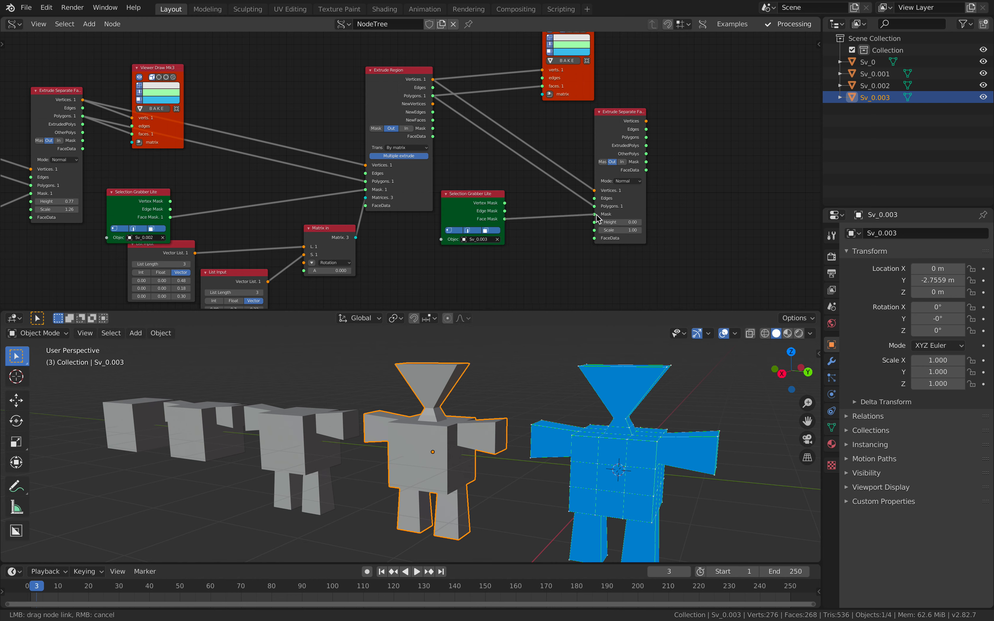
- Duplicate the Viewer Draw node beside the new Extrude Separate Faces node and connect its vertices and polygons
left_click(582, 98)
key("shift+d")
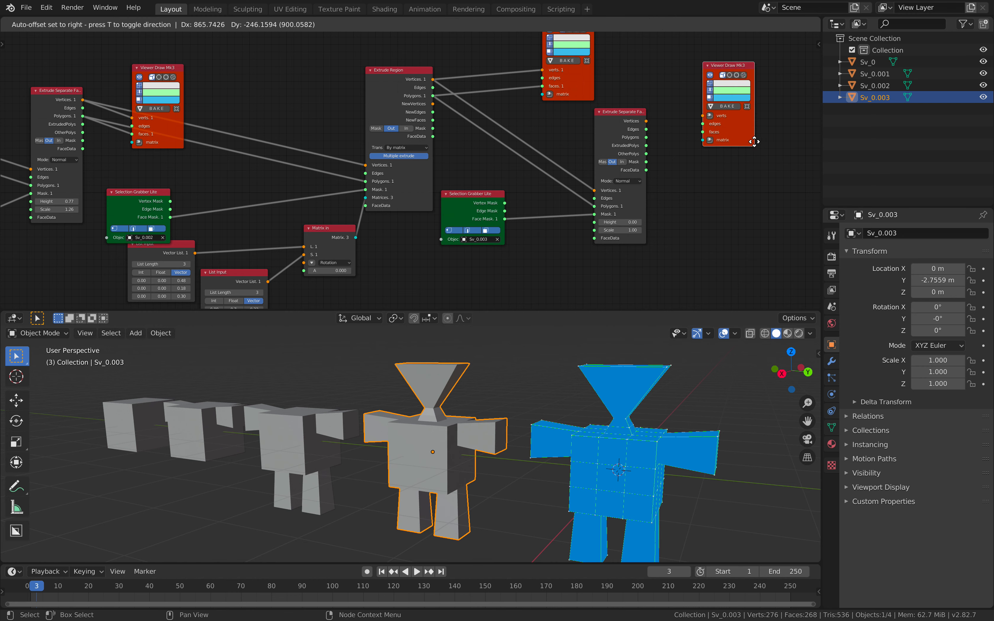
left_click(757, 146)
left_click_drag(646, 121, 717, 120)
mouse_move(726, 131)
left_mouse_down()
mouse_move(660, 138)
mouse_move(688, 140)
left_mouse_up()
scroll(610, 378, "down", 2)
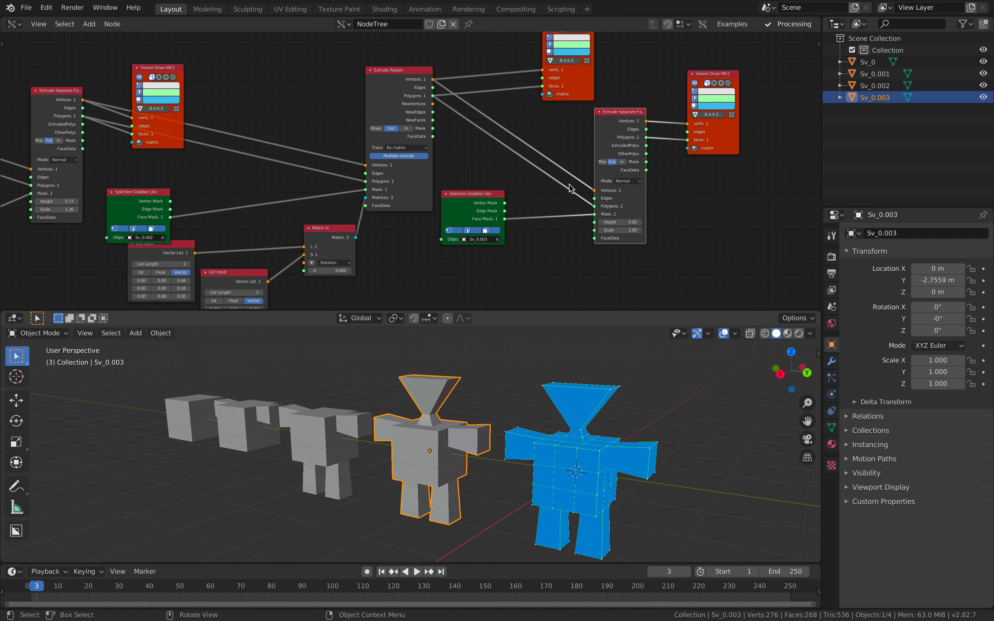
- Turn off the display of the earlier Viewer Draw nodes, leaving only the newest one active
middle_click_drag(540, 134, 513, 170)
middle_click_drag(259, 107, 424, 103)
middle_click_drag(186, 101, 409, 91)
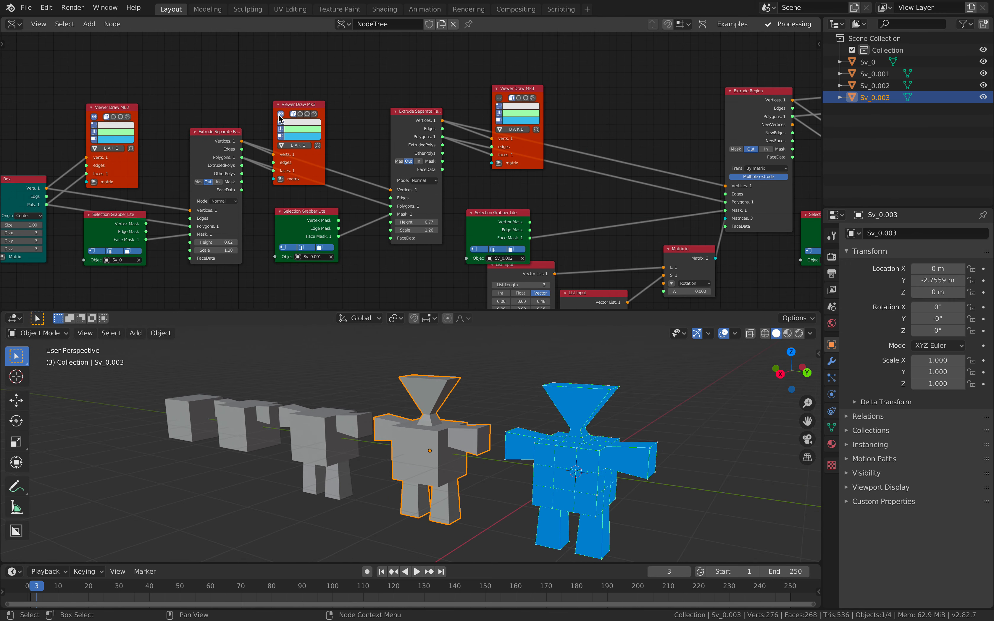
middle_click_drag(156, 136, 289, 117)
middle_click_drag(799, 130, 317, 150)
middle_click_drag(575, 144, 366, 144)
scroll(408, 146, "up", 1)
scroll(472, 143, "up", 1)
middle_click_drag(502, 157, 484, 150)
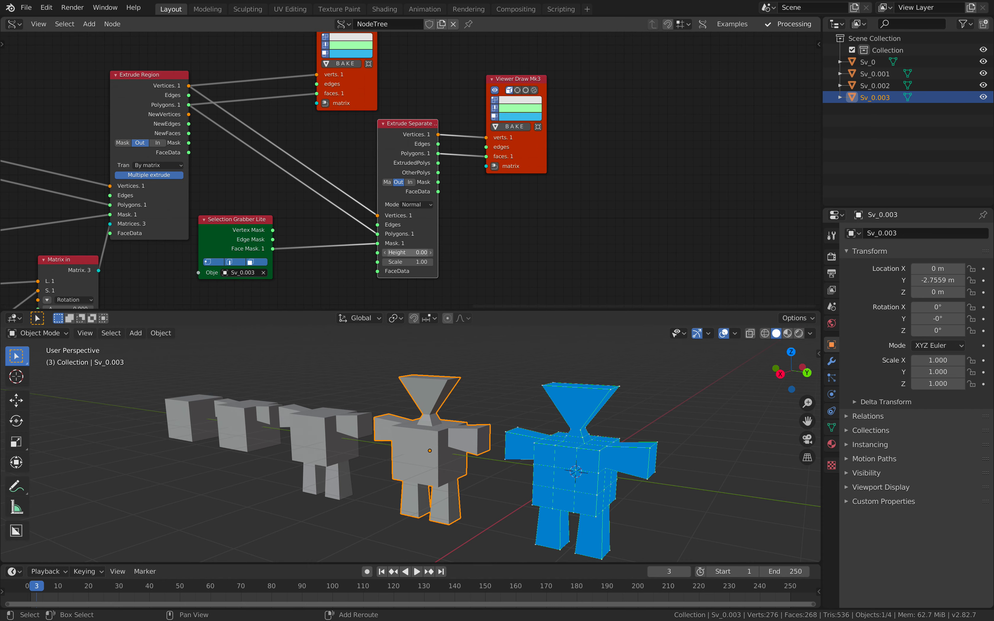
- Set the new Extrude Separate Faces node's height to 0.28 and scale to 0.80, deselect the baked robot and save the file
left_click_drag(406, 253, 445, 252)
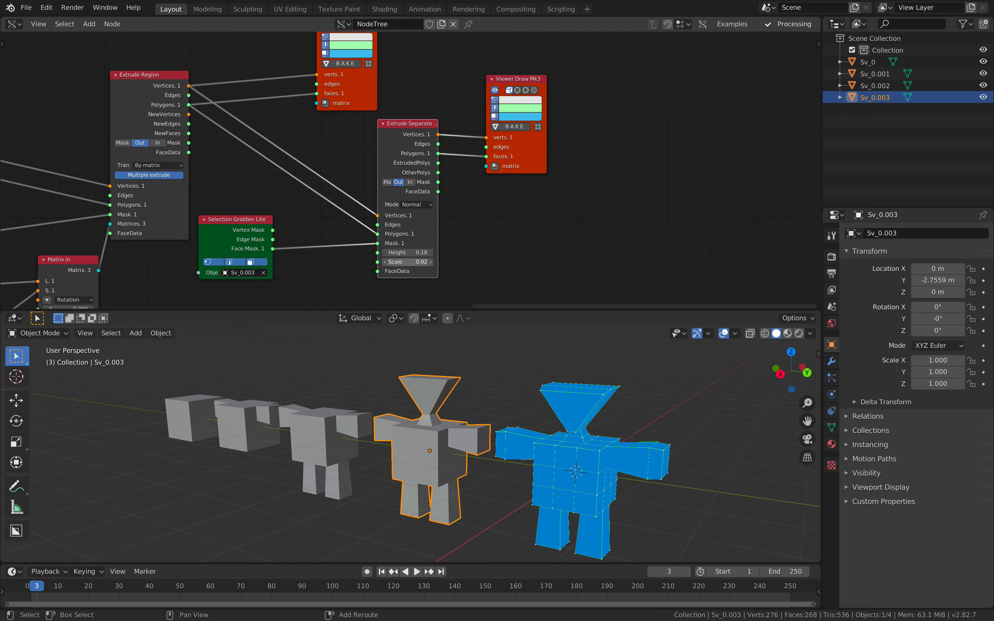
left_click_drag(408, 262, 405, 262)
middle_click_drag(550, 410, 504, 404)
left_click_drag(415, 253, 436, 253)
mouse_move(587, 448)
middle_mouse_down()
mouse_move(628, 460)
mouse_move(596, 439)
mouse_move(604, 441)
middle_mouse_up()
left_click(594, 438)
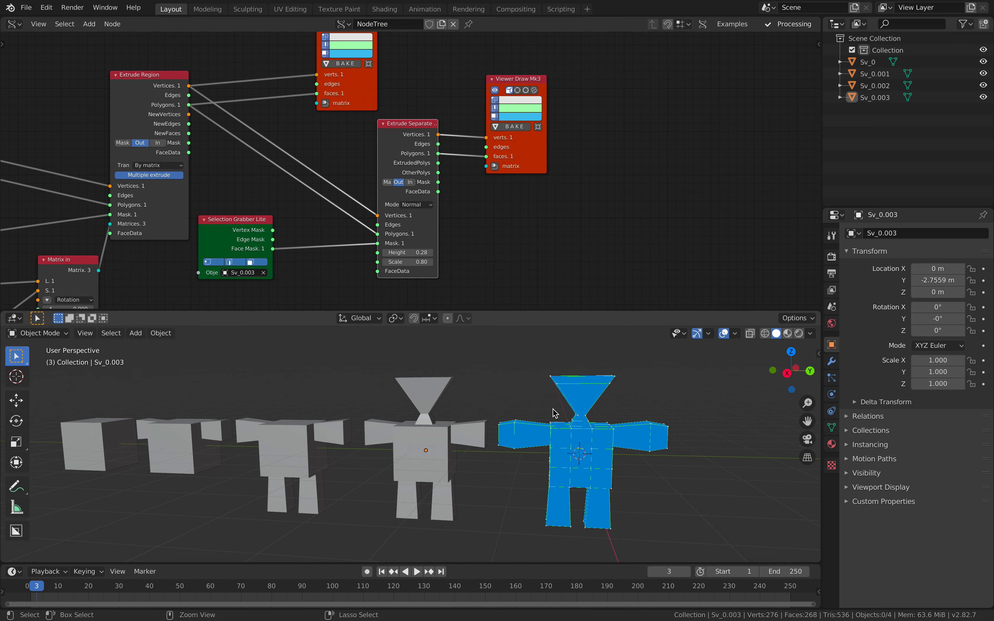
key("ctrl+s")
- Save the scene as a new version named robot_demo_002.blend on the Desktop
middle_click_drag(197, 239, 407, 195)
scroll(408, 191, "down", 4)
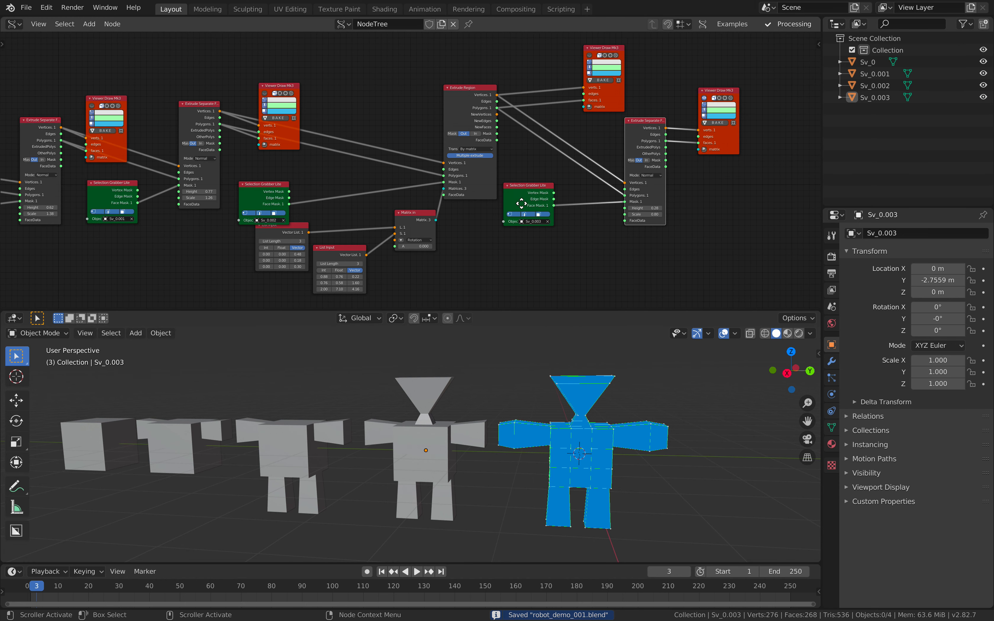
scroll(499, 162, "up", 1)
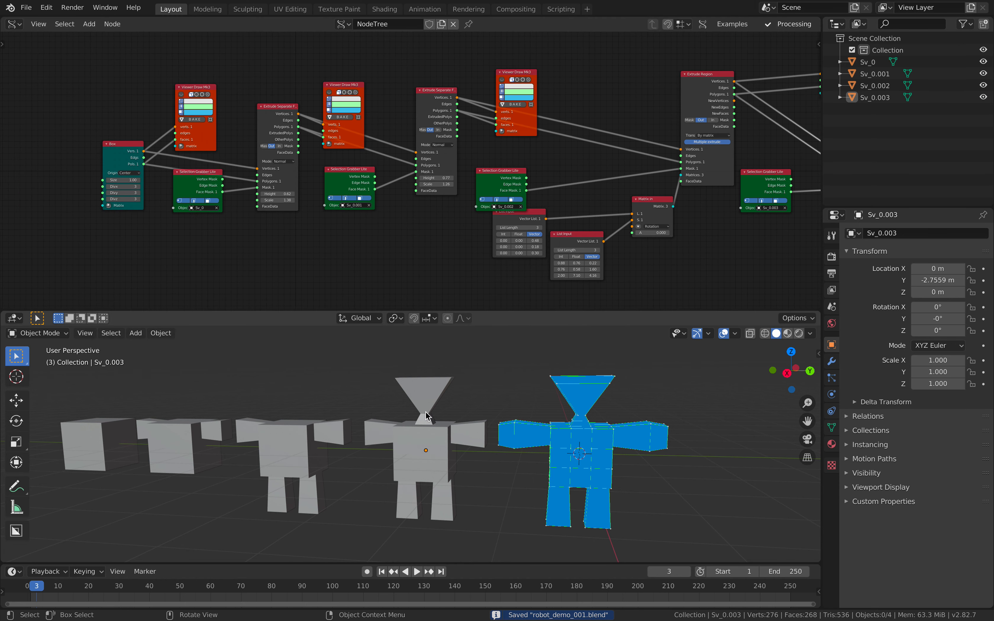
middle_click_drag(407, 422, 394, 405)
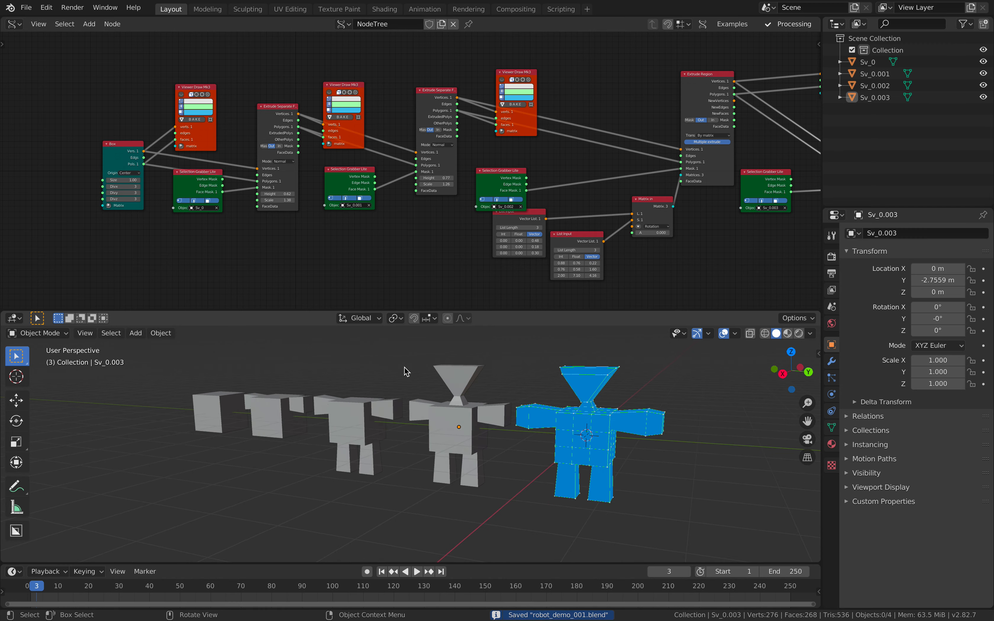
left_click(26, 8)
left_click(57, 97)
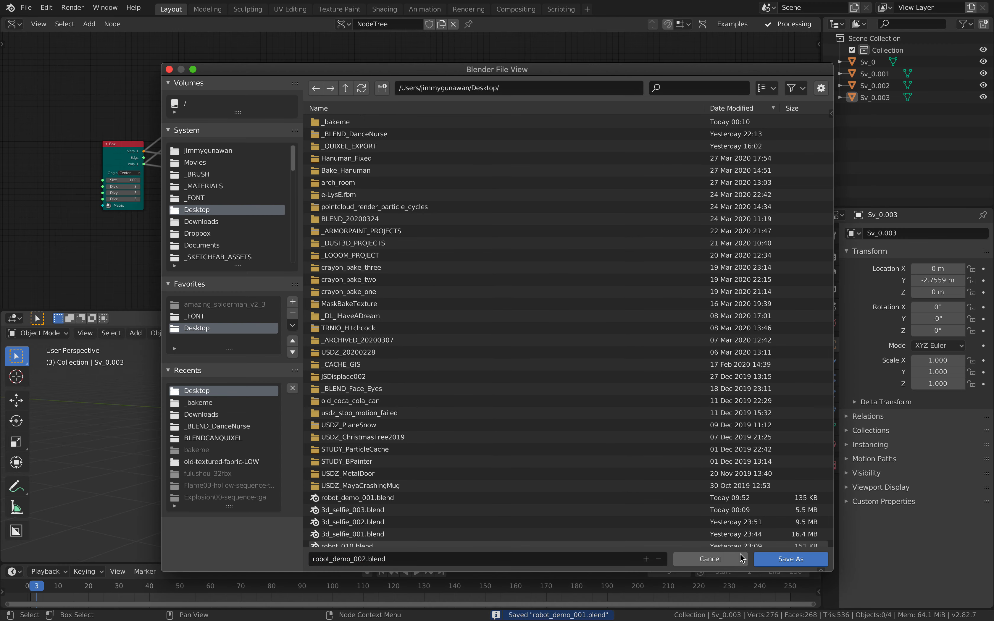
left_click(795, 561)
- Select all baked objects and switch in and out of Edit Mode to inspect their stored face selections
key("a")
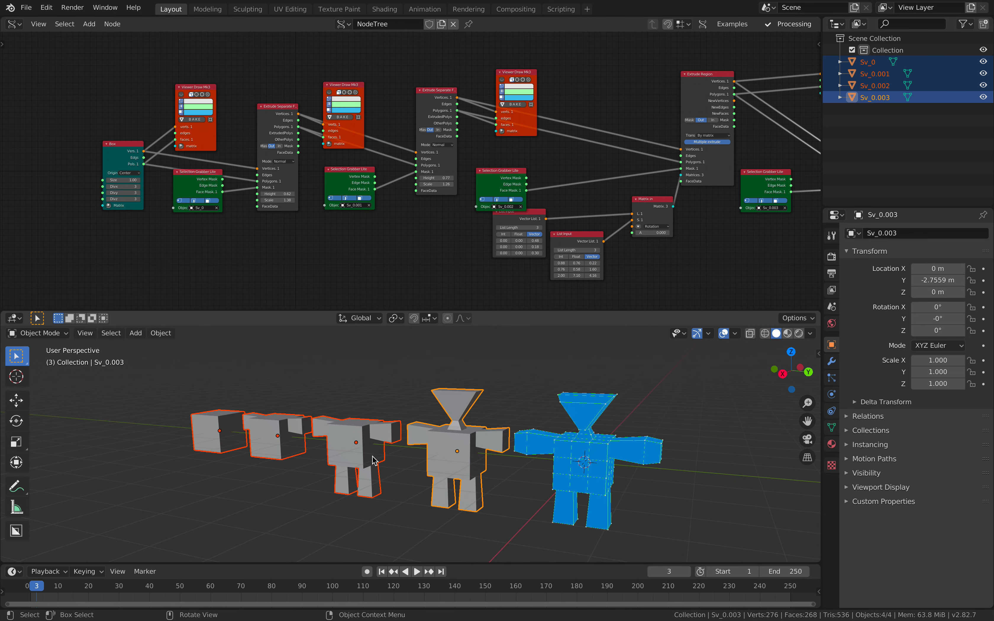
middle_click_drag(405, 411, 393, 370)
key("Tab")
key("Tab")
key("Tab")
key("Tab")
left_click(394, 393)
- Add the central chest face to Sv_0.003's face selection, return to Object Mode and advance the timeline to frame 7
middle_click_drag(376, 384, 456, 396)
scroll(459, 403, "up", 3)
key("Tab")
key("Tab")
middle_click_drag(632, 434, 477, 433)
key("Tab")
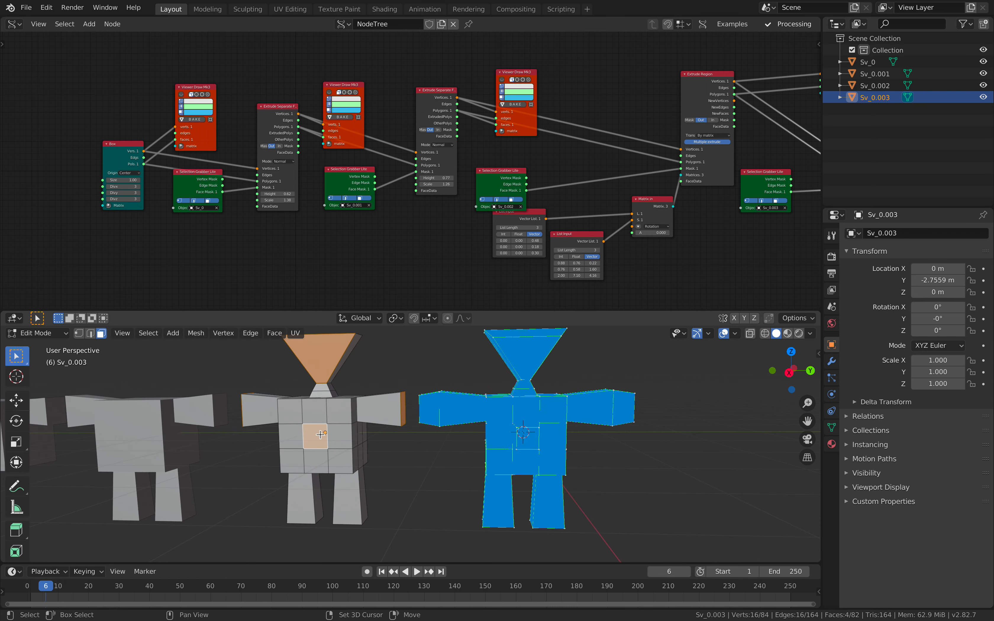
key("Tab")
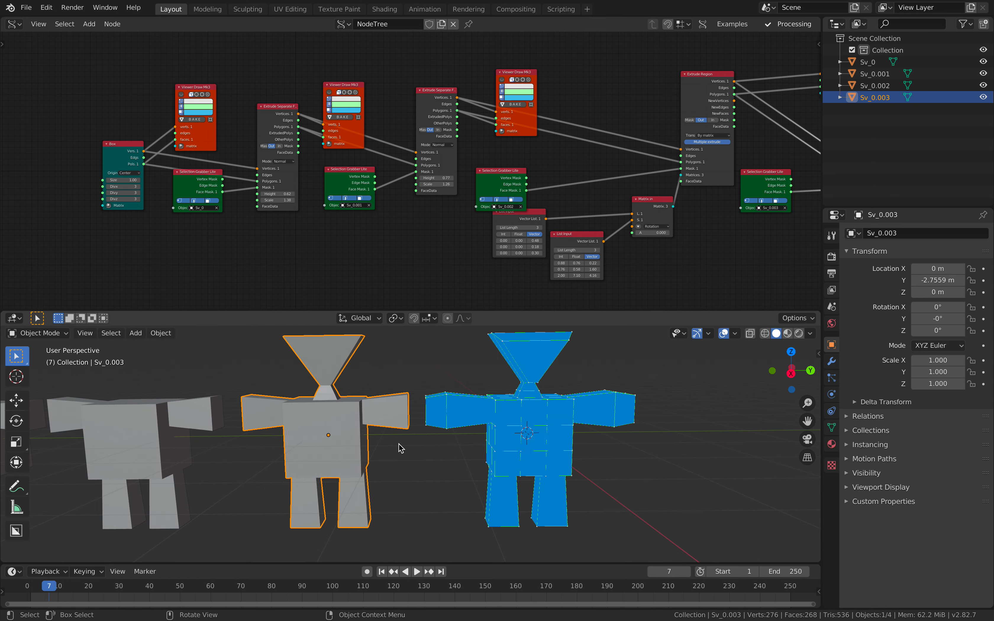
- Save the file and move the Selection Grabber Lite node for Sv_0.002 clear of the overlapping List Input node
middle_click_drag(510, 394, 498, 392)
key("ctrl+s")
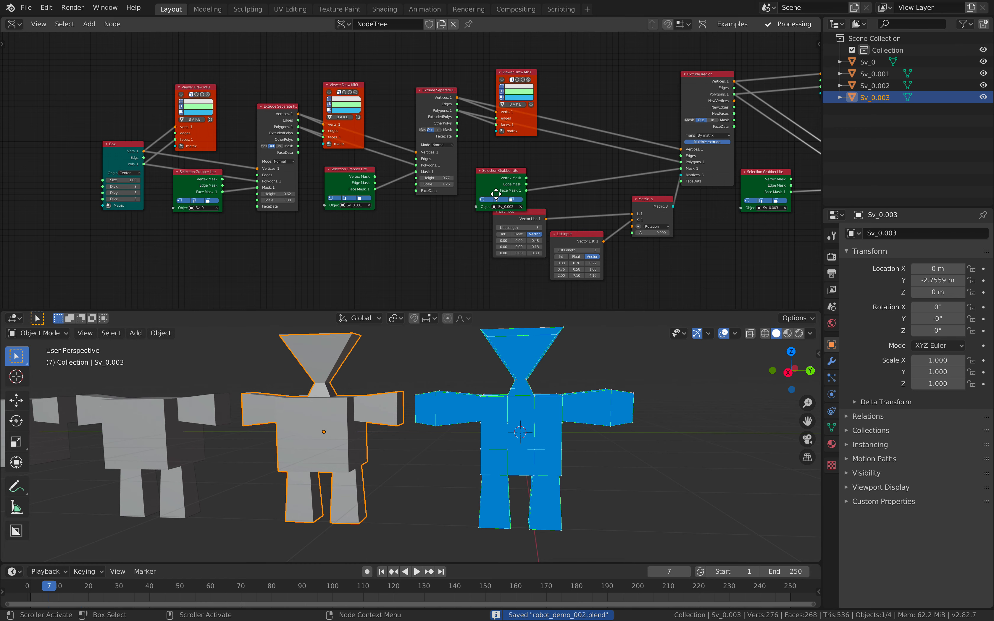
middle_click_drag(509, 192, 457, 190)
scroll(460, 187, "up", 1)
left_click(466, 165)
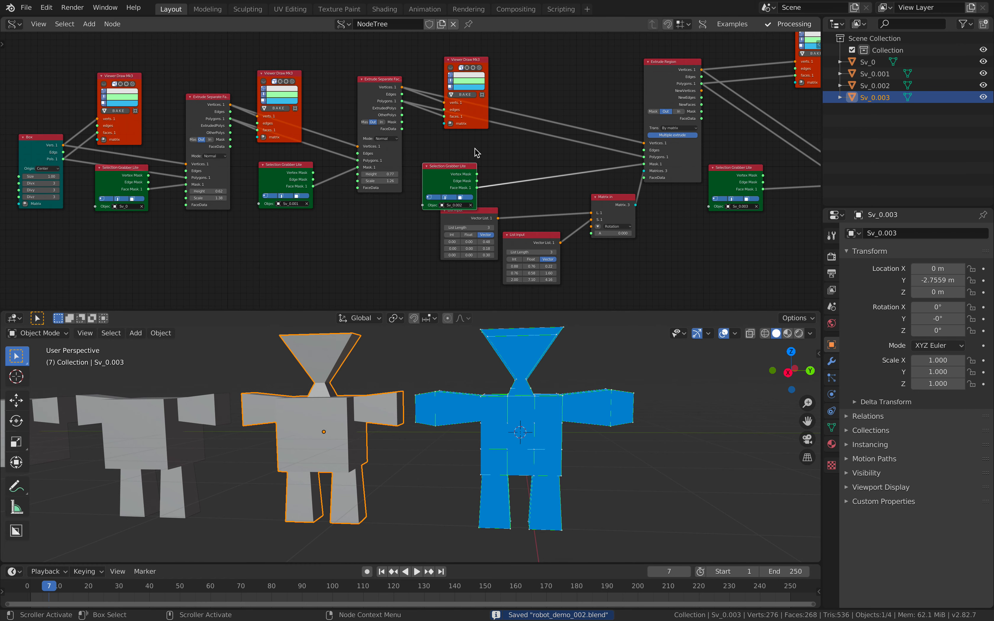
left_click(482, 160)
left_click_drag(466, 165, 482, 152)
- Raise the second Extrude Separate Faces node's height to 0.95 and readjust the first node's extrusion
middle_click_drag(435, 153, 512, 148)
left_click_drag(456, 168, 481, 168)
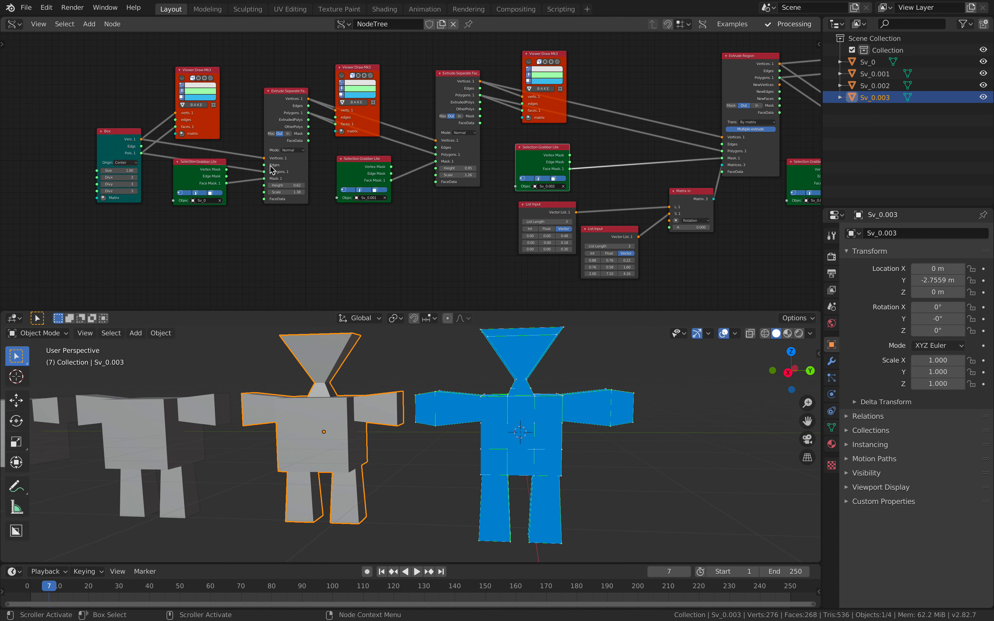
mouse_move(285, 183)
left_mouse_down()
mouse_move(301, 183)
mouse_move(276, 183)
mouse_move(304, 192)
mouse_move(287, 183)
mouse_move(314, 182)
mouse_move(298, 183)
left_mouse_up()
mouse_move(569, 399)
middle_mouse_down()
mouse_move(556, 402)
mouse_move(566, 403)
middle_mouse_up()
scroll(557, 401, "down", 1)
- Space out the List Input and Sv_0.003 grabber nodes, and set the last Extrude Separate Faces node's height to 0.58 and scale to 0.74
middle_click_drag(438, 187, 414, 183)
left_click_drag(513, 201, 493, 199)
middle_click_drag(517, 192, 351, 203)
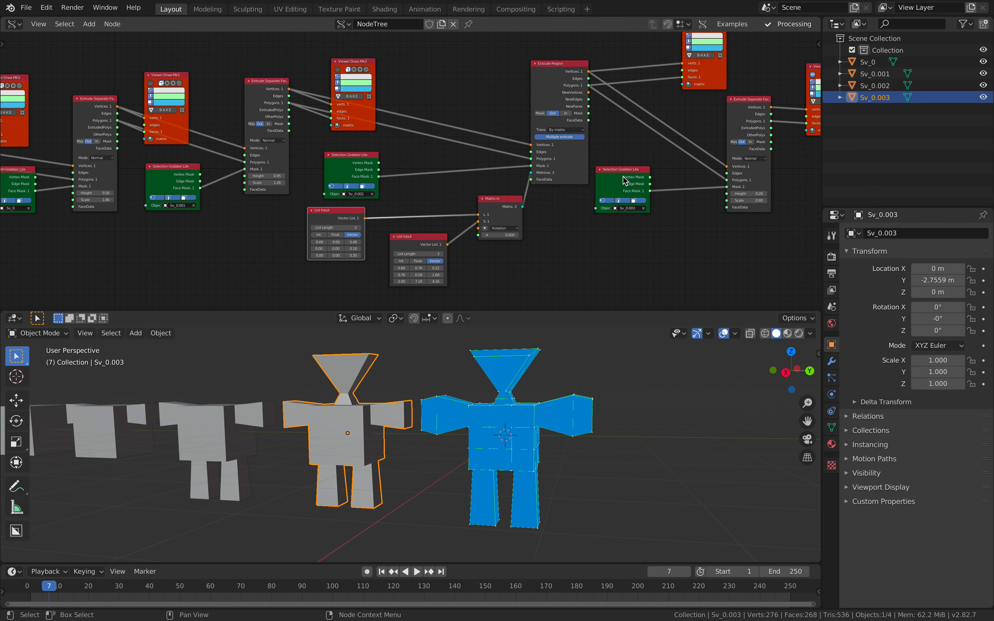
left_click_drag(623, 181, 636, 180)
left_click_drag(750, 197, 755, 196)
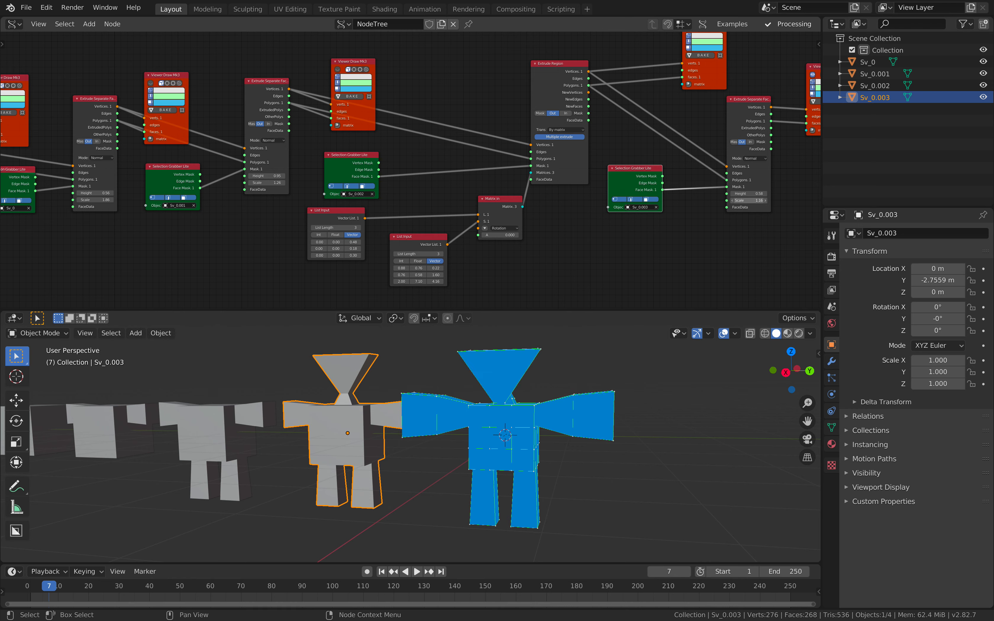
- Move all baked objects away from the live robot along Y, placing Sv_0.003 at about -3.1573 m, and save the file
middle_click_drag(533, 412, 484, 422)
key("a")
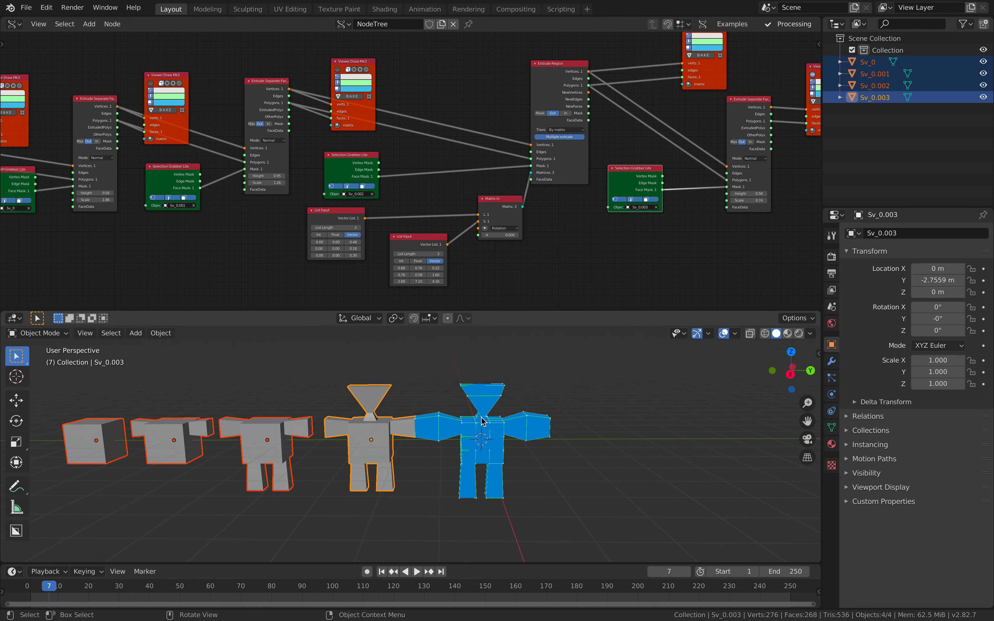
key("g")
key("y")
left_click(464, 420)
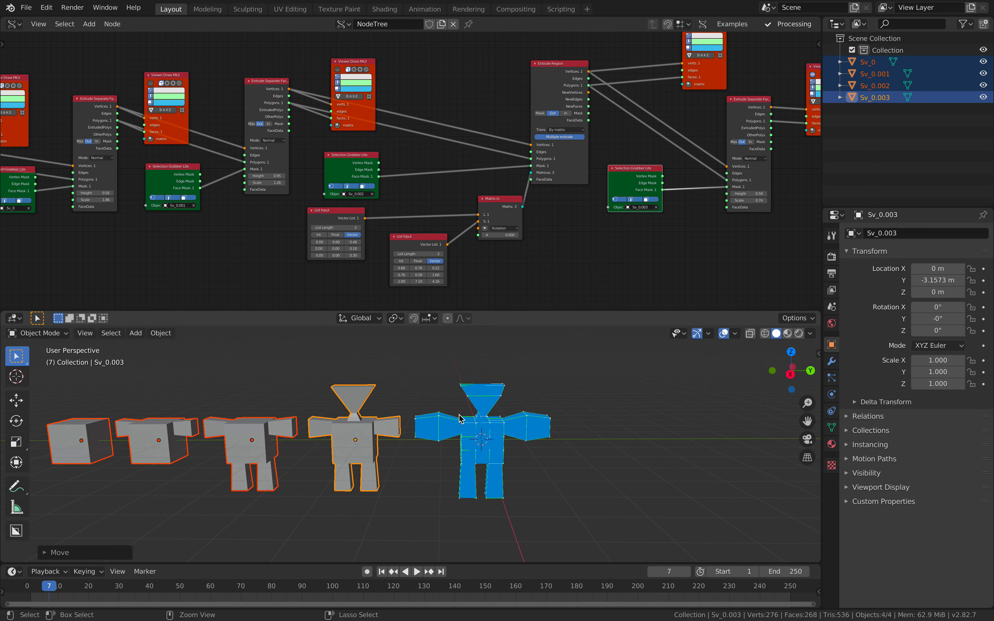
key("ctrl+s")
- Give the NodeTree a fake user so the node tree is kept with the file
middle_click_drag(465, 420, 501, 409)
middle_click_drag(542, 242, 532, 248)
left_click(428, 24)
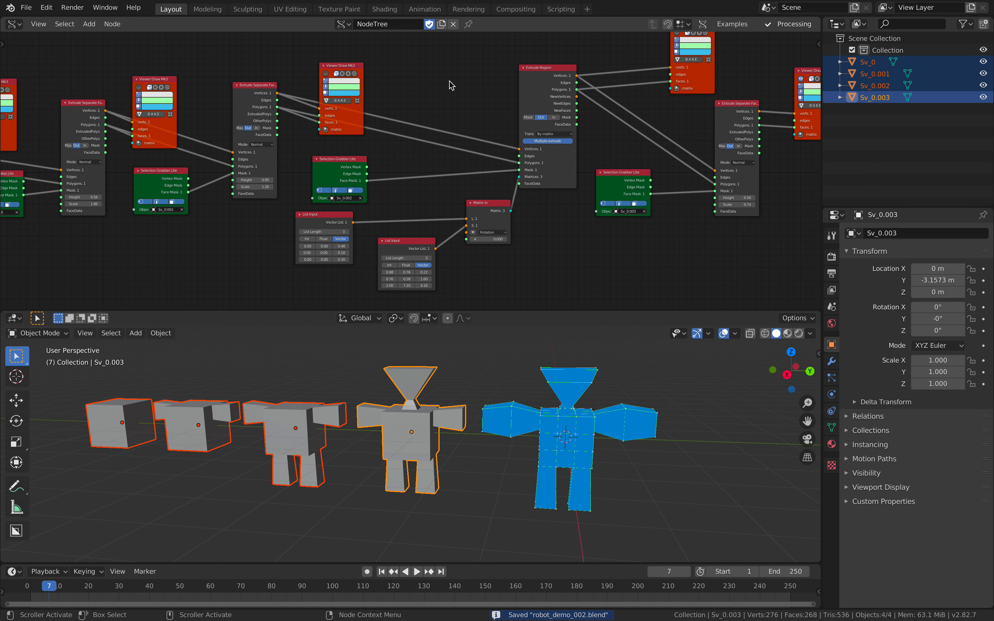
middle_click_drag(495, 125, 464, 118)
middle_click_drag(603, 166, 480, 158)
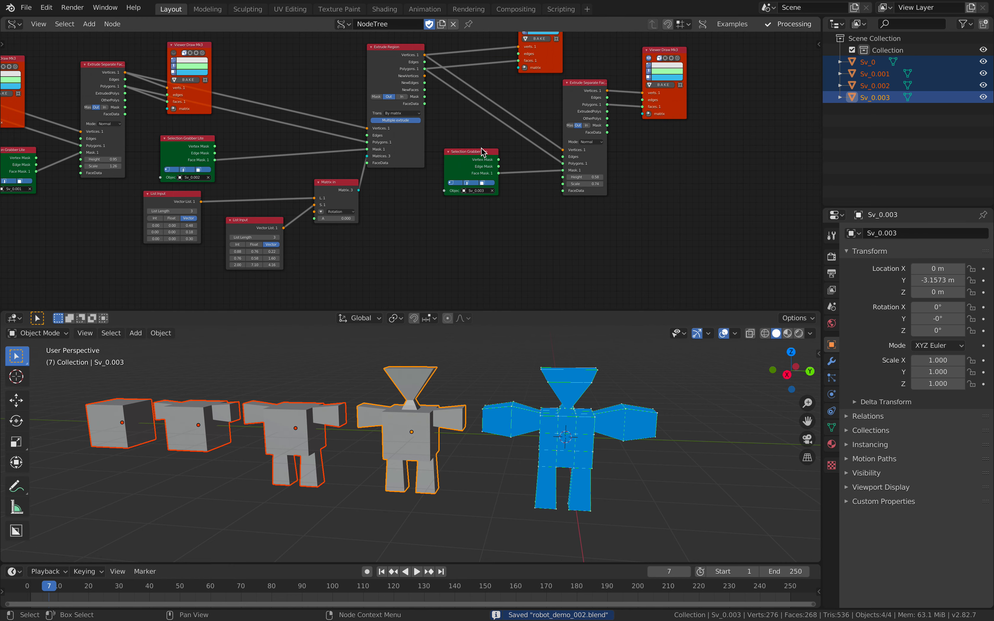
scroll(480, 157, "up", 1)
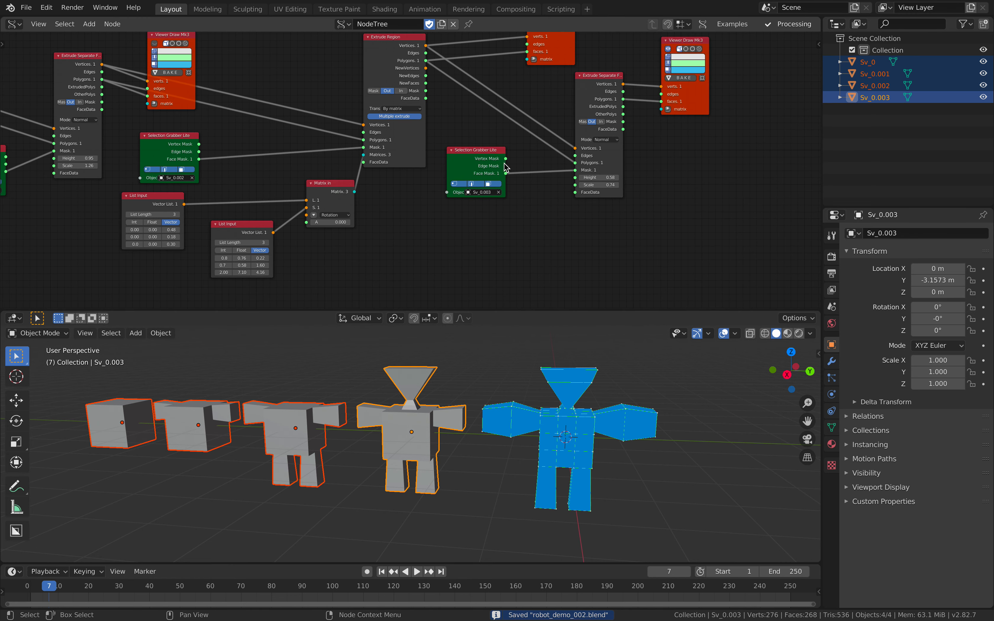
- Reposition the Selection Grabber Lite nodes for Sv_0.003 and Sv_0.002 closer to the extrude nodes they feed
left_click_drag(502, 166, 530, 174)
middle_click_drag(243, 163, 343, 185)
left_click_drag(293, 164, 344, 166)
middle_click_drag(410, 177, 362, 170)
- Inspect the stored face selections of Sv_0 and Sv_0.001 in Edit Mode, returning to Object Mode after each
middle_click_drag(436, 411, 501, 431)
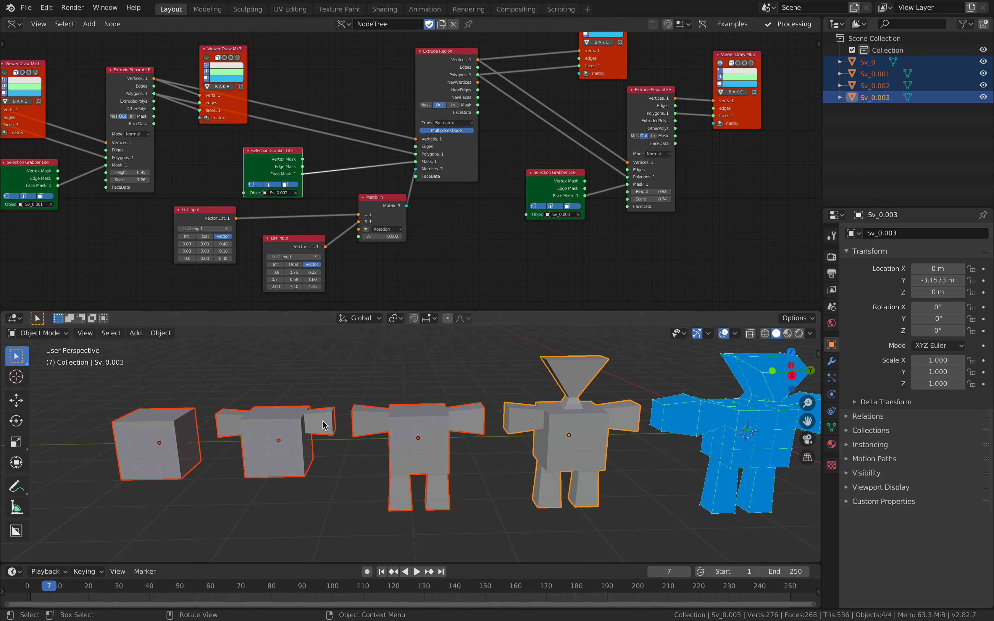
middle_click_drag(324, 426, 367, 436, "shift")
left_click(204, 439)
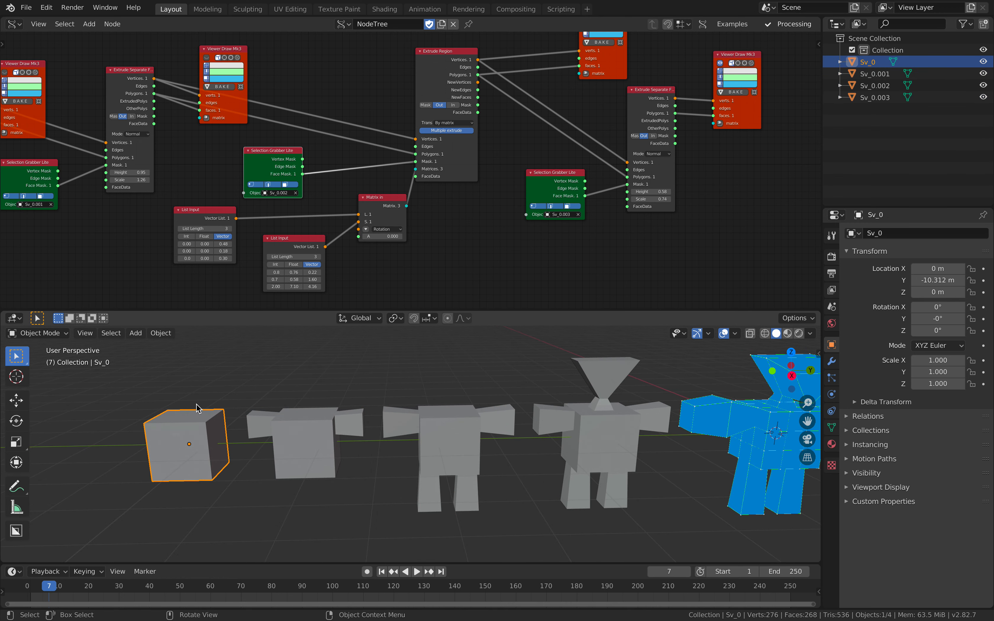
key("Tab")
key("Tab")
key("Tab")
key("Tab")
left_click(323, 424)
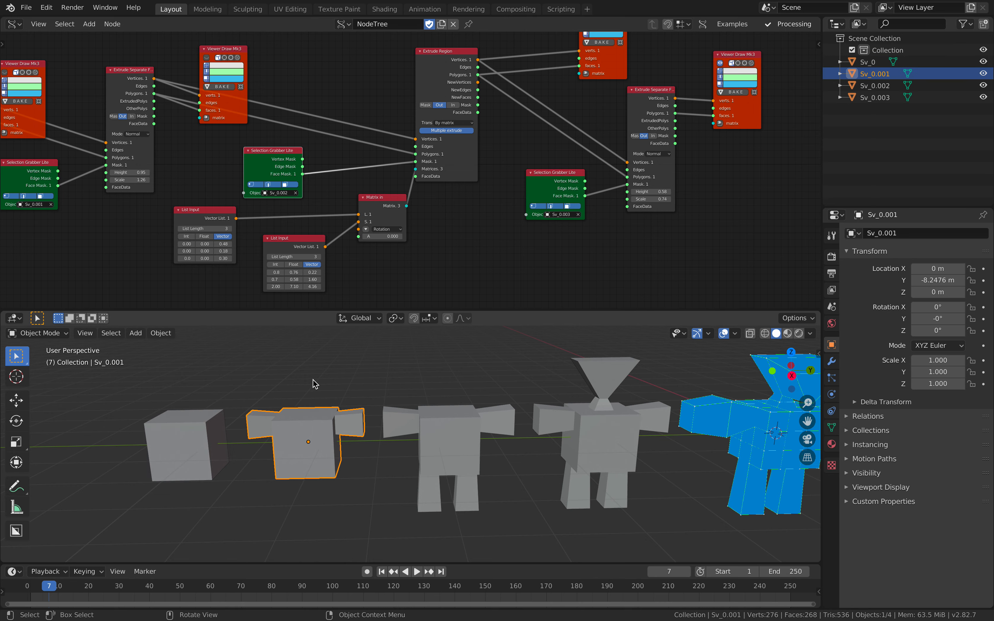
key("Tab")
mouse_move(329, 442)
middle_mouse_down()
mouse_move(314, 444)
mouse_move(337, 438)
middle_mouse_up()
key("Tab")
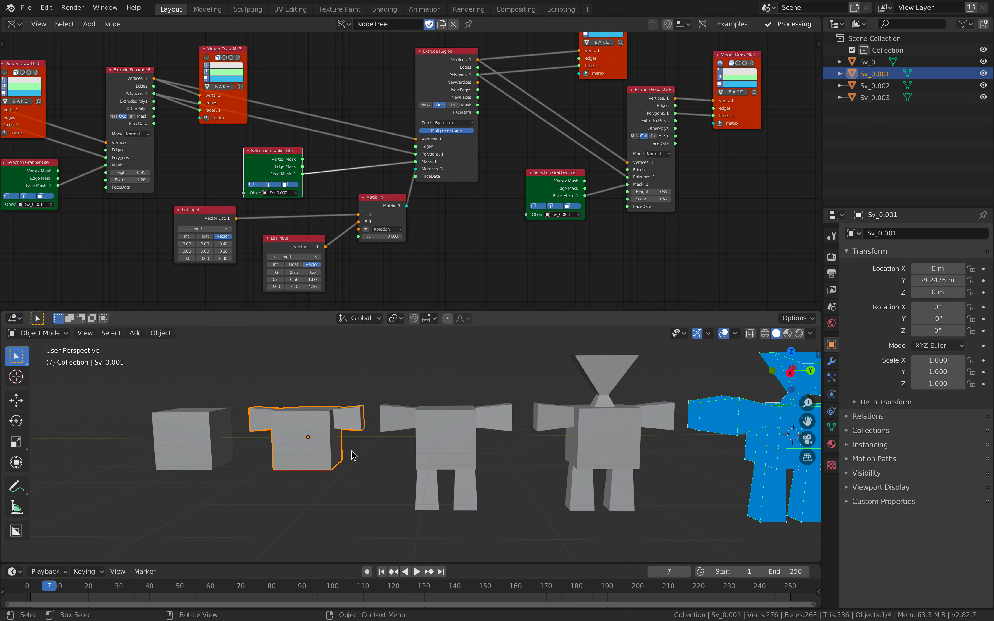
- Inspect Sv_0.002's stored face selection, and check the leg faces selected on the underside of Sv_0.001
left_click(448, 423)
key("Tab")
middle_click_drag(448, 424, 393, 427)
key("Tab")
left_click(324, 417)
key("Tab")
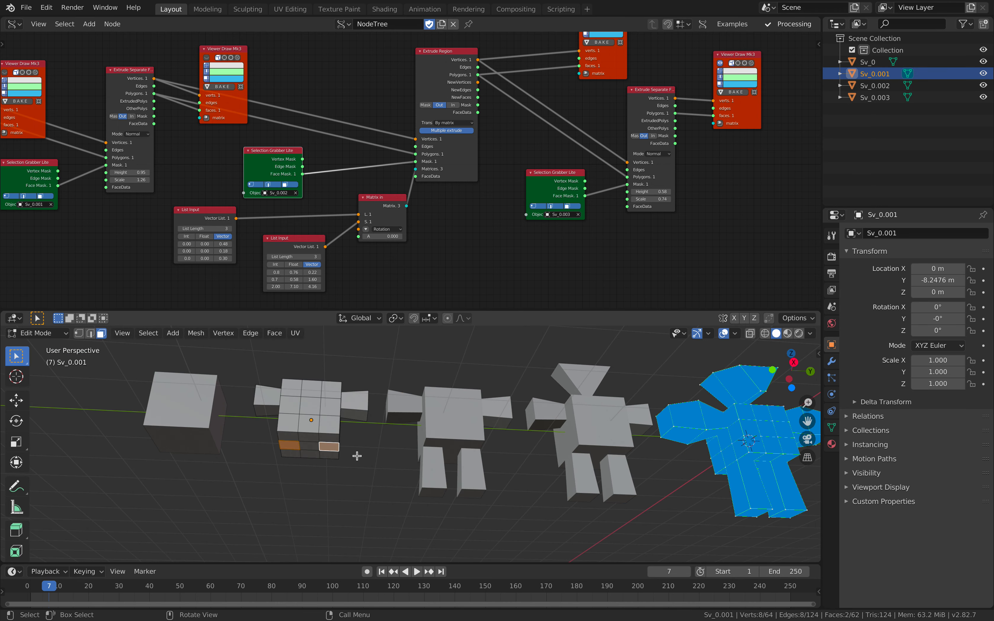
key("Tab")
middle_click_drag(357, 456, 332, 436)
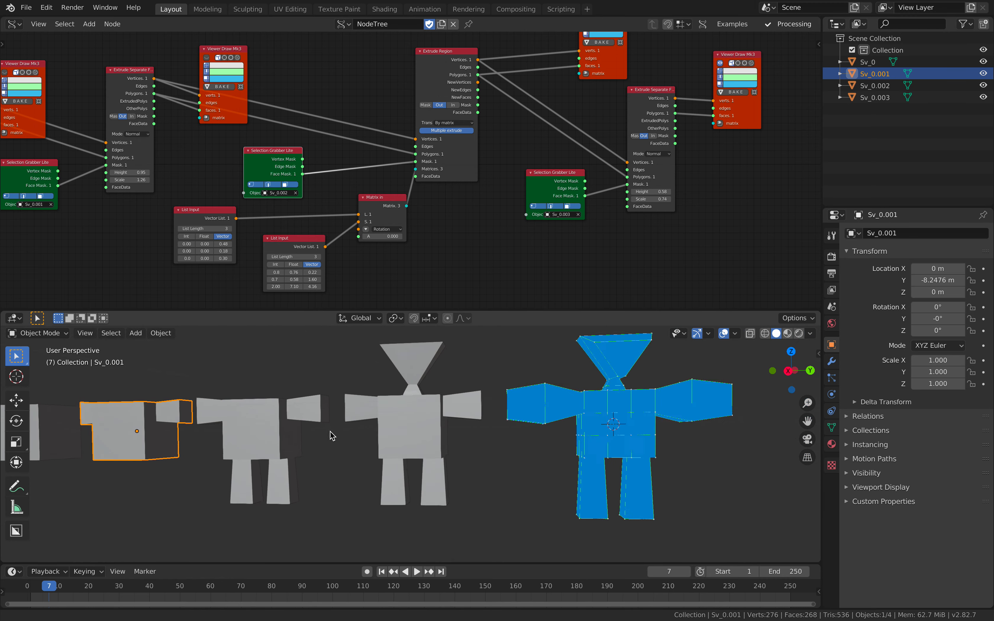
- Inspect Sv_0.003's stored face selection in Edit Mode and return to Object Mode
left_click(387, 430)
key("Tab")
middle_click_drag(382, 378, 415, 416)
key("Tab")
- Save the file and reduce the height and scale of the last Extrude Separate Faces node
middle_click_drag(520, 413, 451, 394)
key("ctrl+s")
scroll(414, 235, "down", 2)
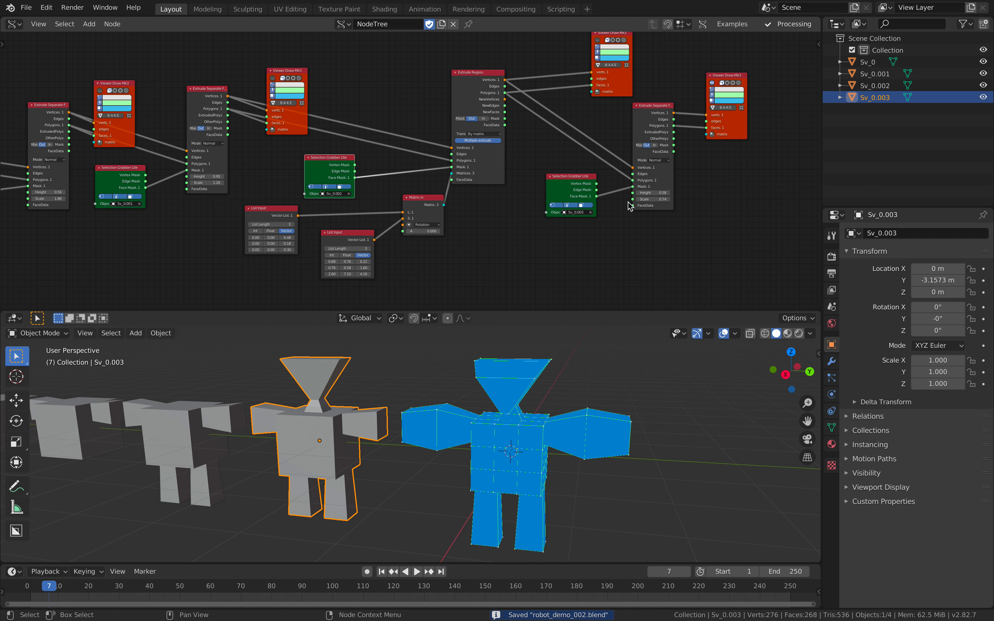
mouse_move(648, 193)
left_mouse_down()
mouse_move(650, 223)
mouse_move(656, 197)
mouse_move(648, 200)
left_mouse_up()
- Try scaling the baked robot Sv_0.003 up to 1.321 and undo the resize
middle_click_drag(547, 431, 535, 433)
key("s")
left_click(482, 436)
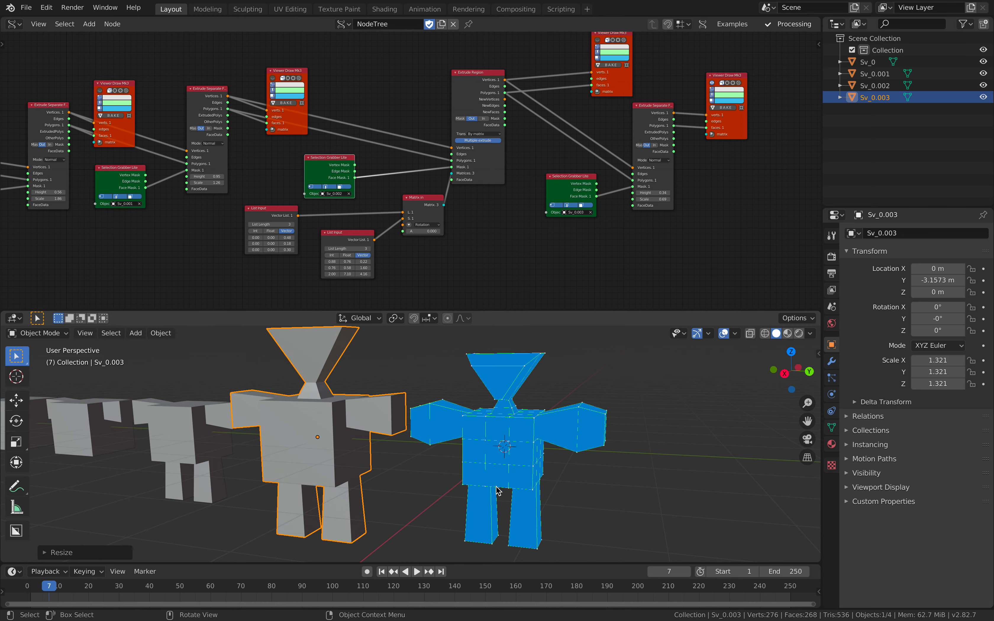
scroll(481, 467, "down", 3)
middle_click_drag(480, 467, 603, 445)
key("ctrl+z")
- Save the file, clear the object selection and bake the final Viewer Draw node's robot to a mesh
middle_click_drag(535, 440, 530, 438)
key("ctrl+s")
key("a")
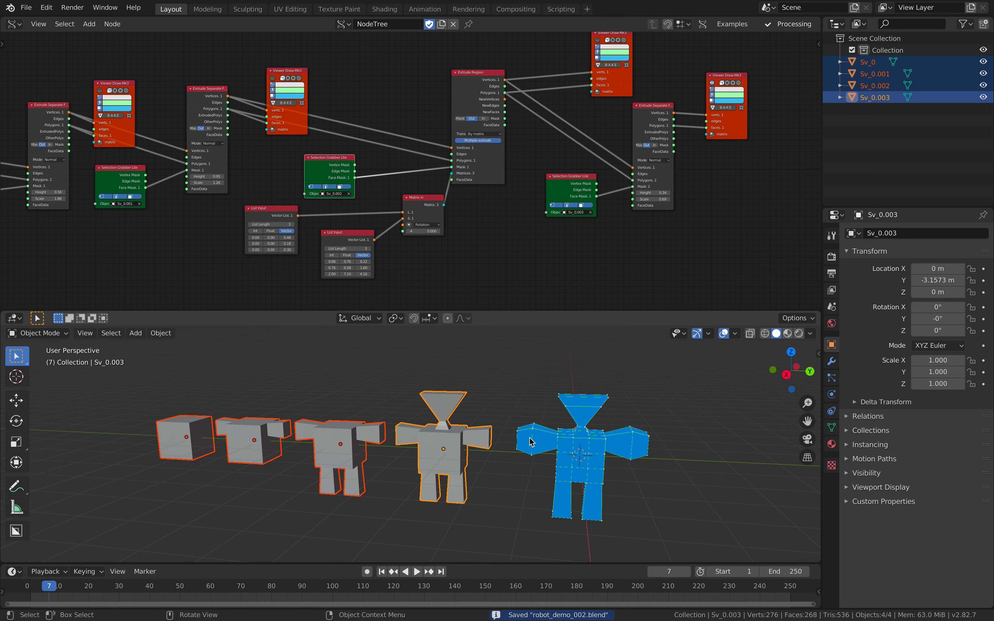
key("alt+a")
scroll(530, 442, "down", 1)
left_click(722, 109)
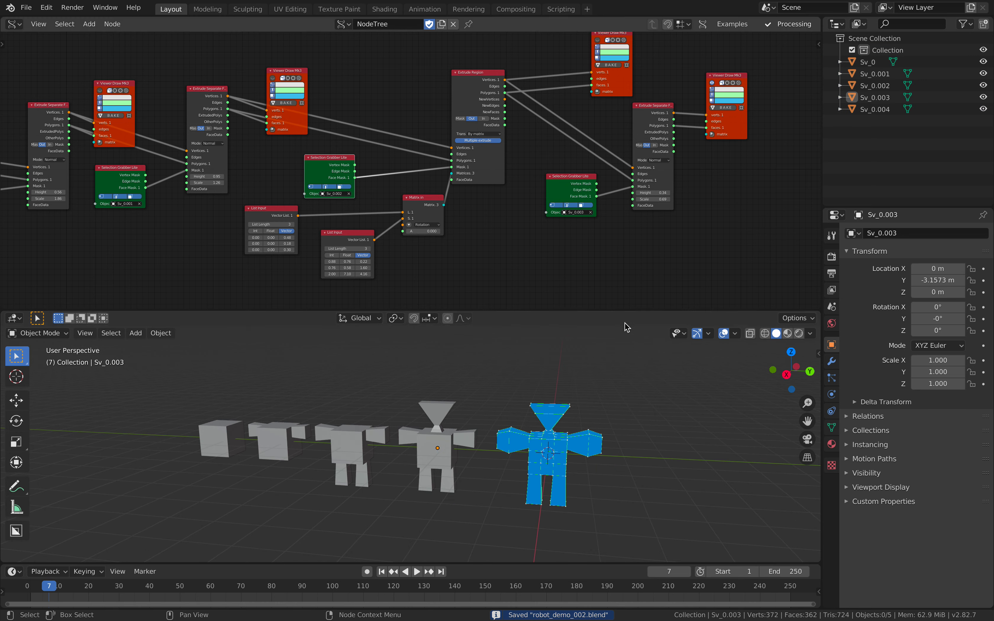
- Move the newly baked robot along Y to about 3.4989 m, on the far side of the live robot
middle_click_drag(546, 447, 481, 439, "shift")
left_click(495, 436)
key("g")
key("y")
left_click(653, 417)
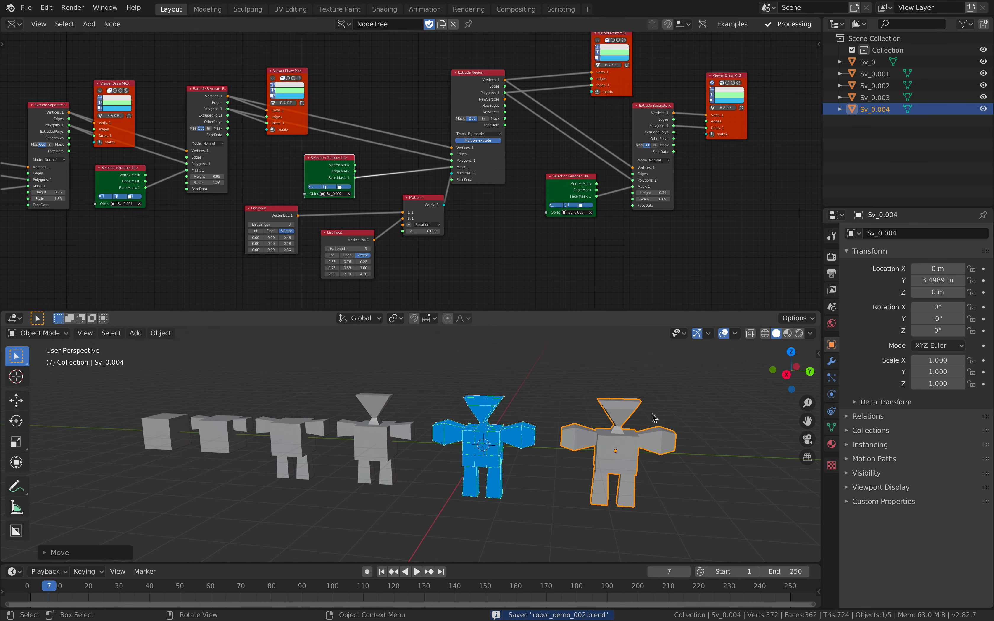
middle_click_drag(633, 472, 604, 473)
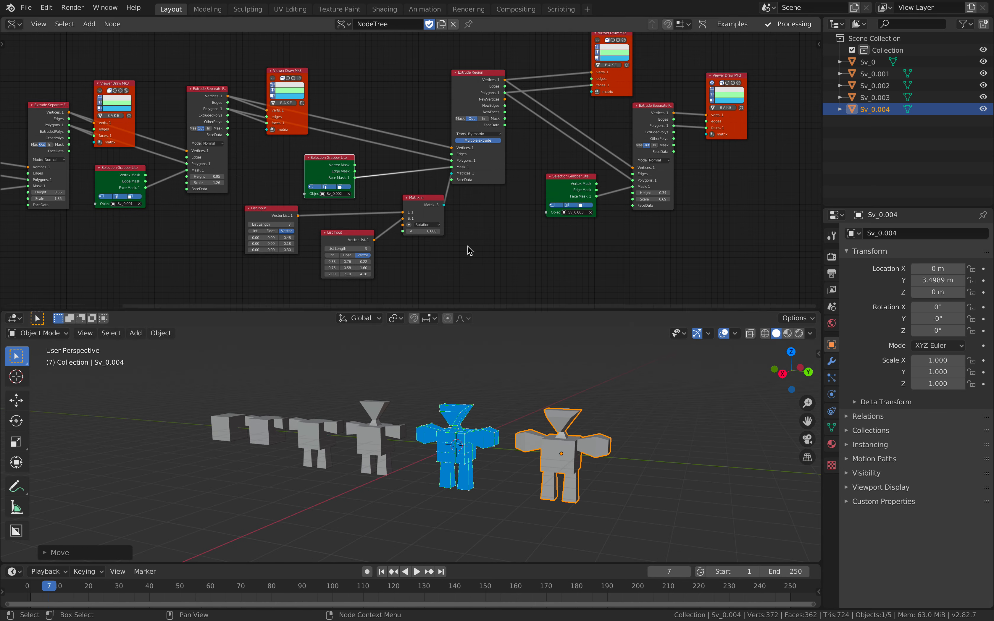
- Review the face selections stored on Sv_0.003 and Sv_0.002 by switching each in and out of Edit Mode
middle_click_drag(471, 251, 482, 259)
middle_click_drag(461, 411, 449, 429)
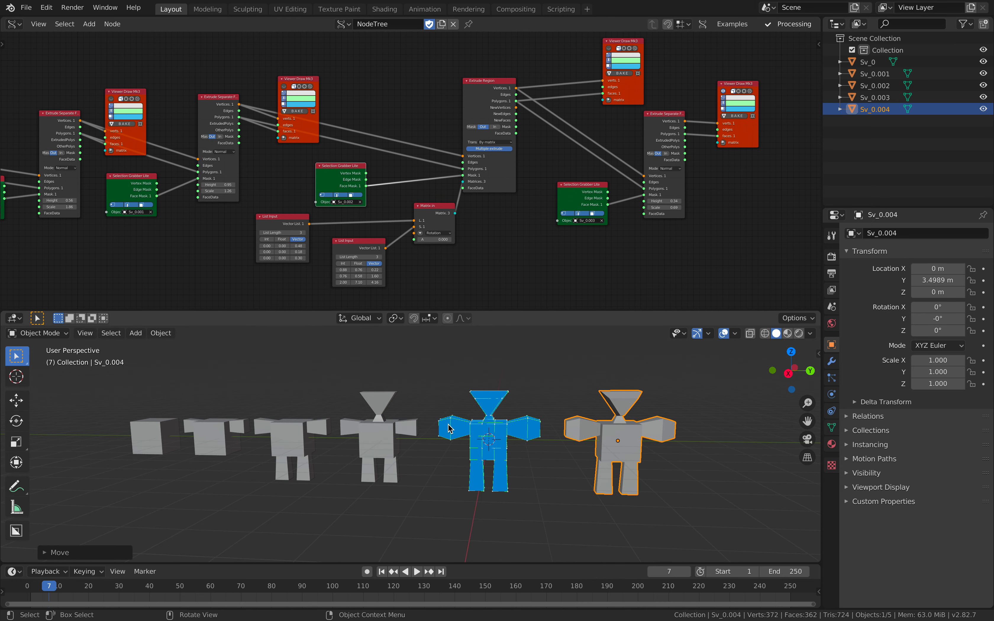
left_click(379, 437)
middle_click_drag(380, 437, 452, 392)
key("Tab")
key("Tab")
left_click(339, 424)
key("Tab")
key("Tab")
middle_click_drag(324, 424, 385, 432)
- Review the face selections stored on Sv_0.001 and Sv_0 in Edit Mode and save the file
left_click(250, 423)
key("Tab")
key("Tab")
left_click(161, 419)
key("Tab")
key("Tab")
key("ctrl+s")
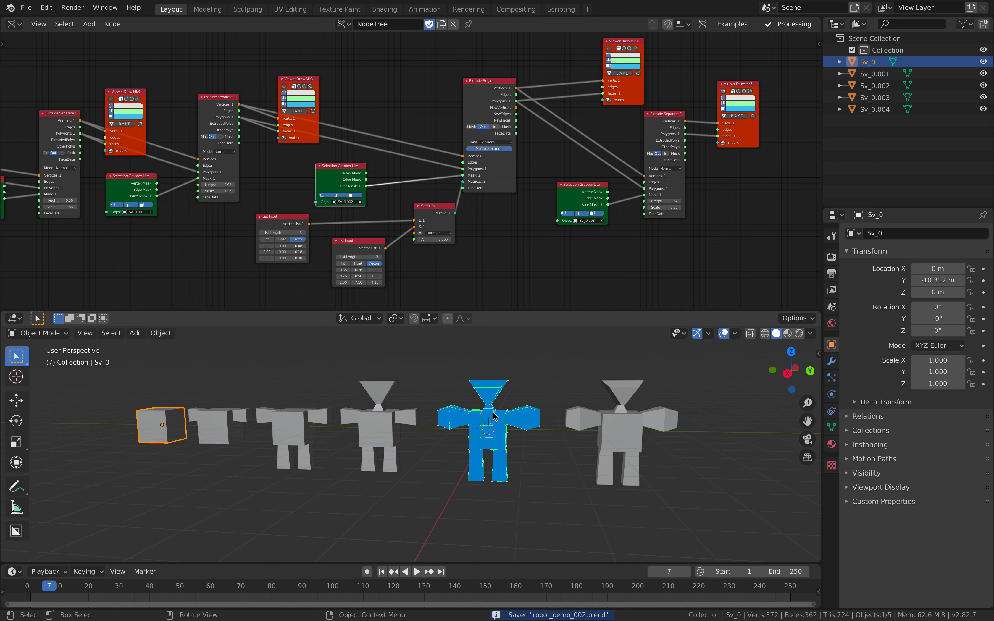
- Examine the complete node chain from the Box to the final Viewer Draw alongside the row of baked stages
scroll(384, 411, "up", 2)
left_click(384, 414)
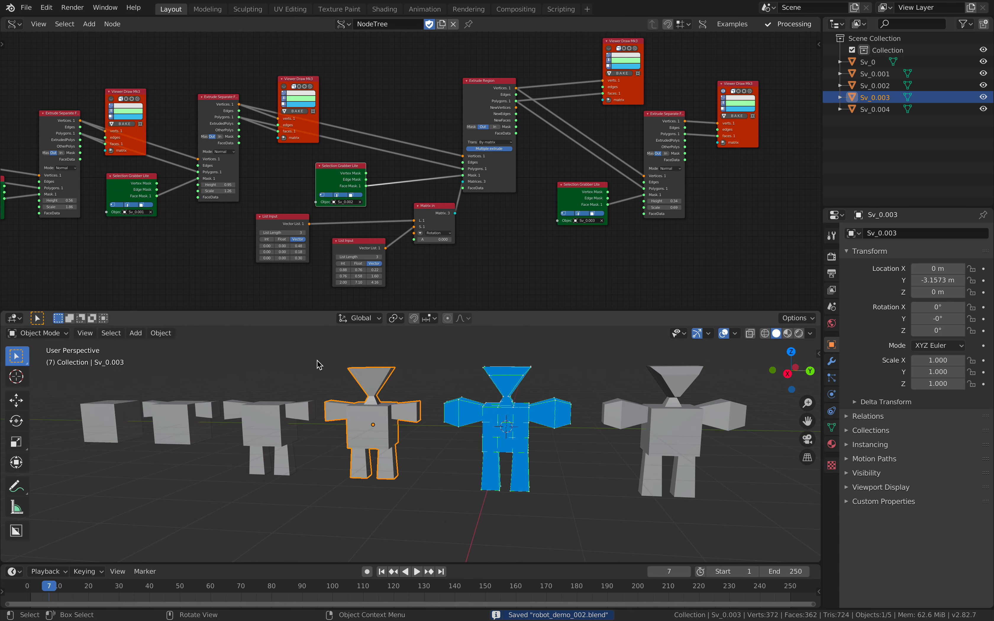
middle_click_drag(349, 388, 355, 419)
scroll(484, 244, "down", 2)
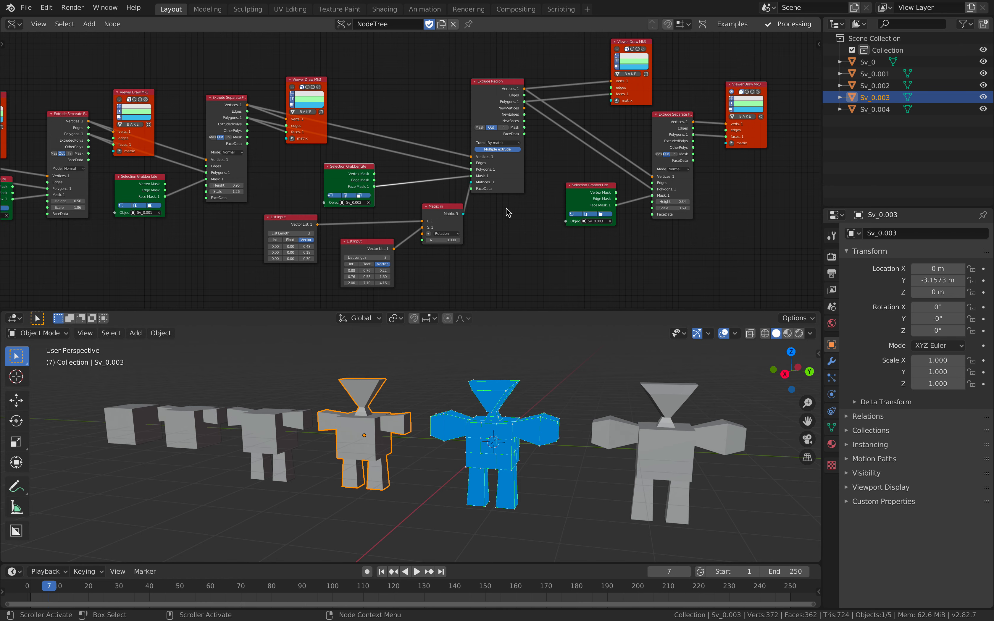
middle_click_drag(423, 175, 484, 146)
middle_click_drag(541, 207, 532, 205)
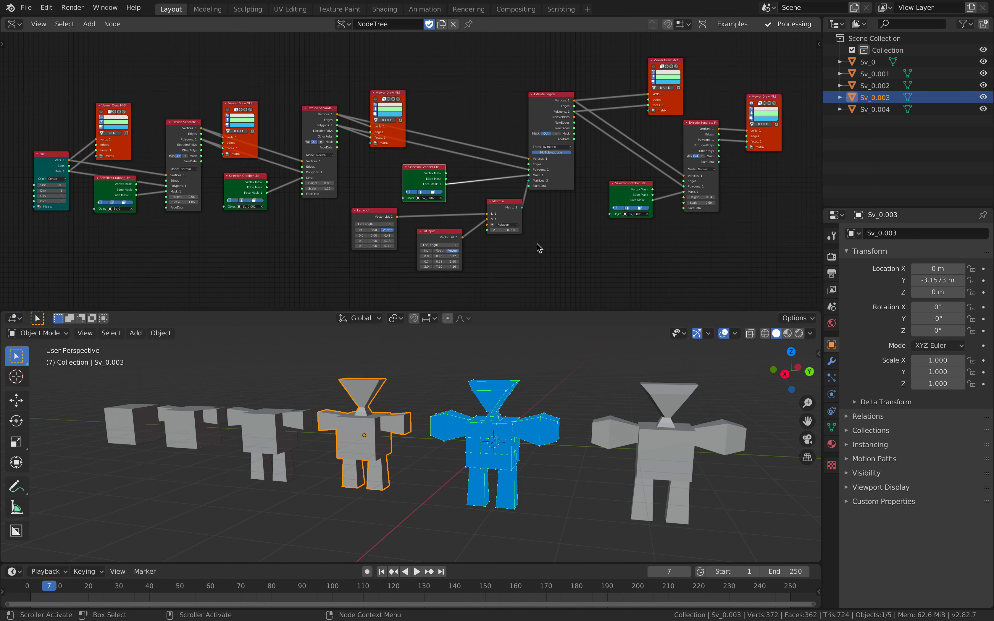
middle_click_drag(591, 395, 601, 371)
middle_click_drag(545, 231, 544, 256)
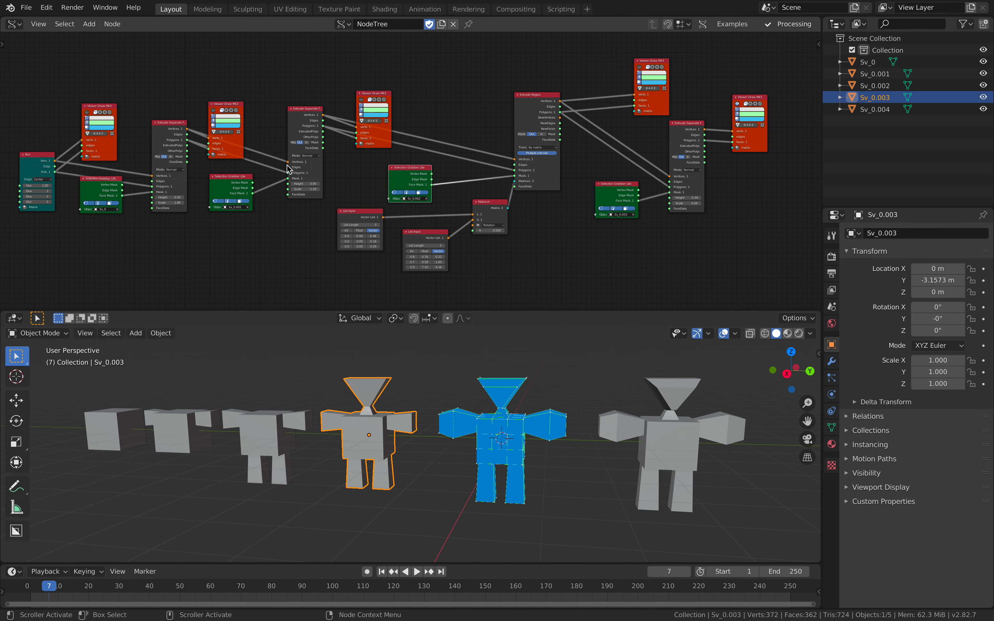
mouse_move(519, 197)
middle_mouse_down()
mouse_move(510, 197)
mouse_move(523, 207)
middle_mouse_up()
- Select the final baked robot Sv_0.004 and save the file
left_click(684, 413)
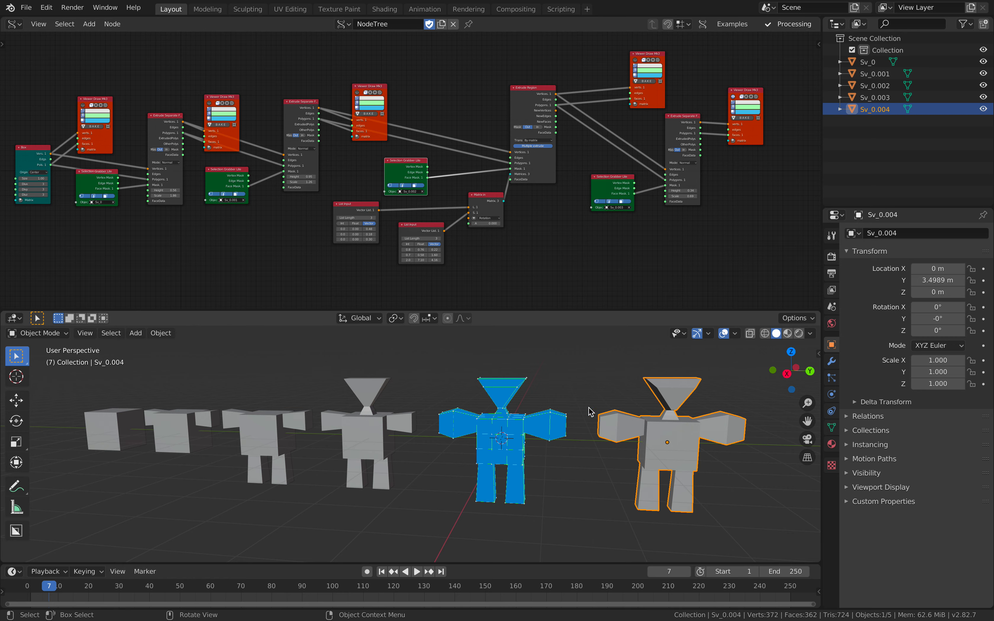
middle_click_drag(589, 407, 484, 408, "shift")
scroll(484, 409, "up", 3)
middle_click_drag(575, 427, 517, 423, "shift")
scroll(486, 416, "down", 2)
key("ctrl+s")
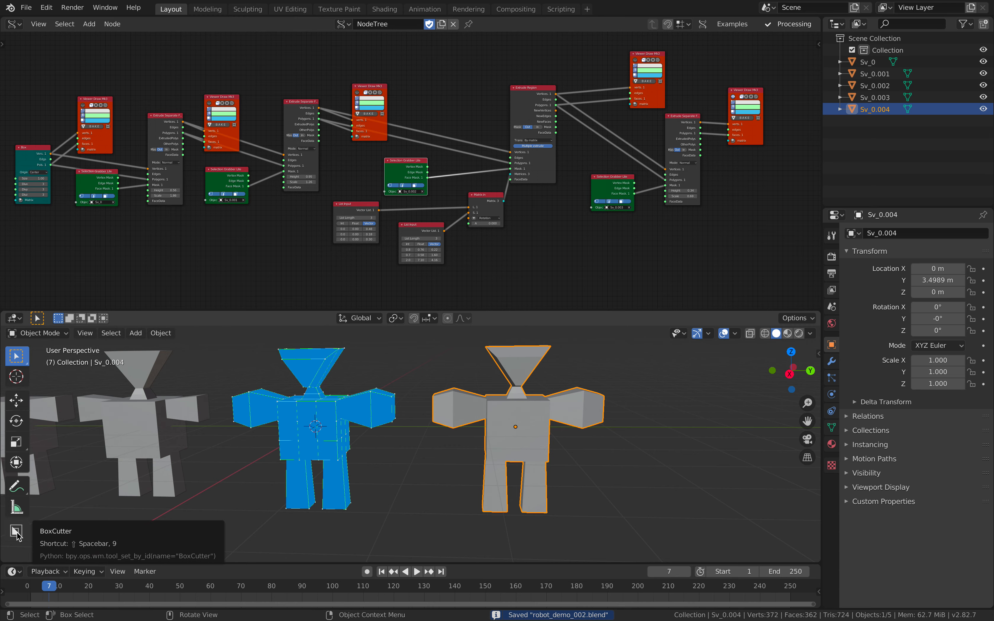
- Cut a rectangular opening through Sv_0.004's chest with a non-destructive BoxCutter box cut
left_click(17, 531)
scroll(509, 431, "up", 2)
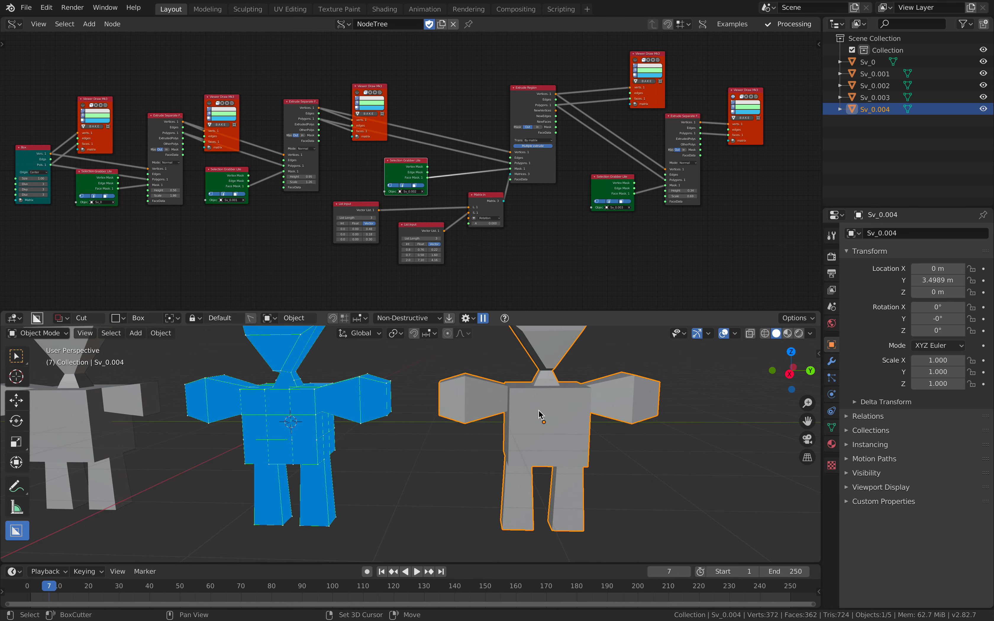
middle_click_drag(540, 413, 486, 401, "shift")
mouse_move(474, 396)
left_mouse_down()
mouse_move(526, 454)
mouse_move(539, 456)
left_mouse_up()
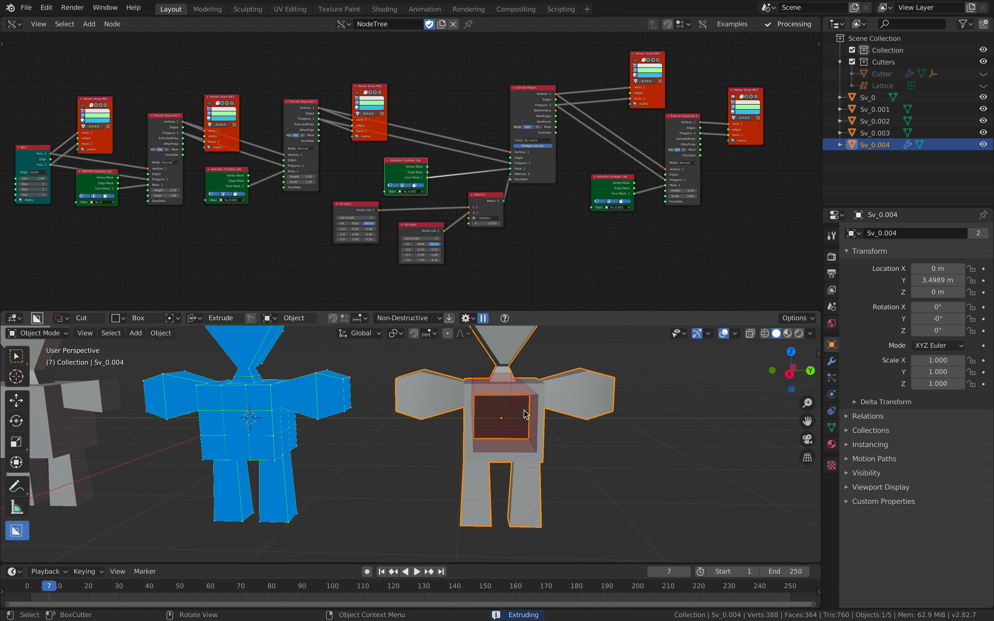
left_click(527, 423)
middle_click_drag(527, 423, 487, 382)
scroll(488, 382, "down", 2)
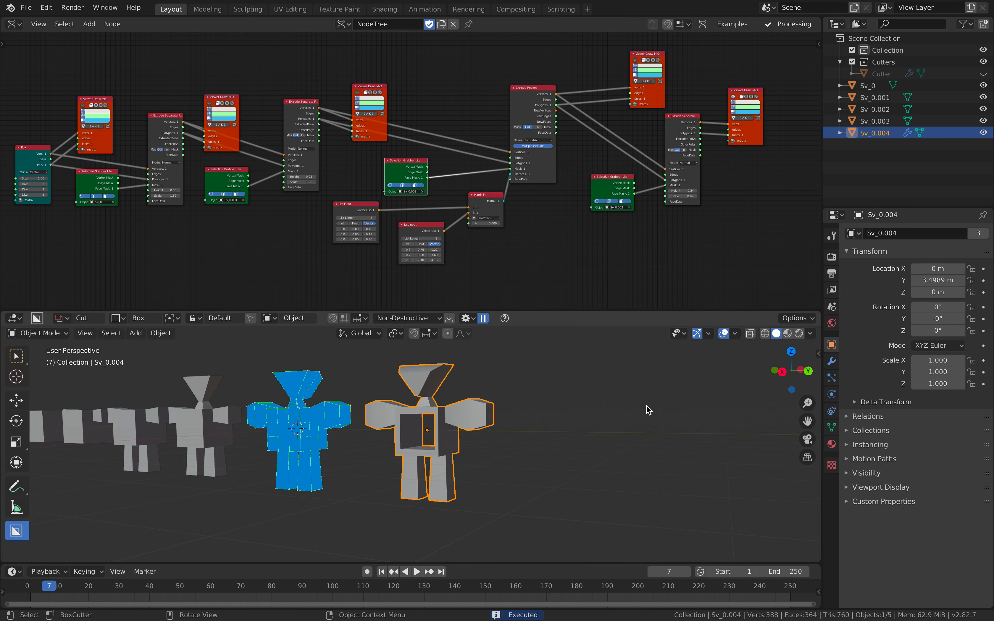
- Review the Boolean modifier settings on Sv_0.004, collapse them and deselect the robot
left_click(832, 361)
left_click(853, 252)
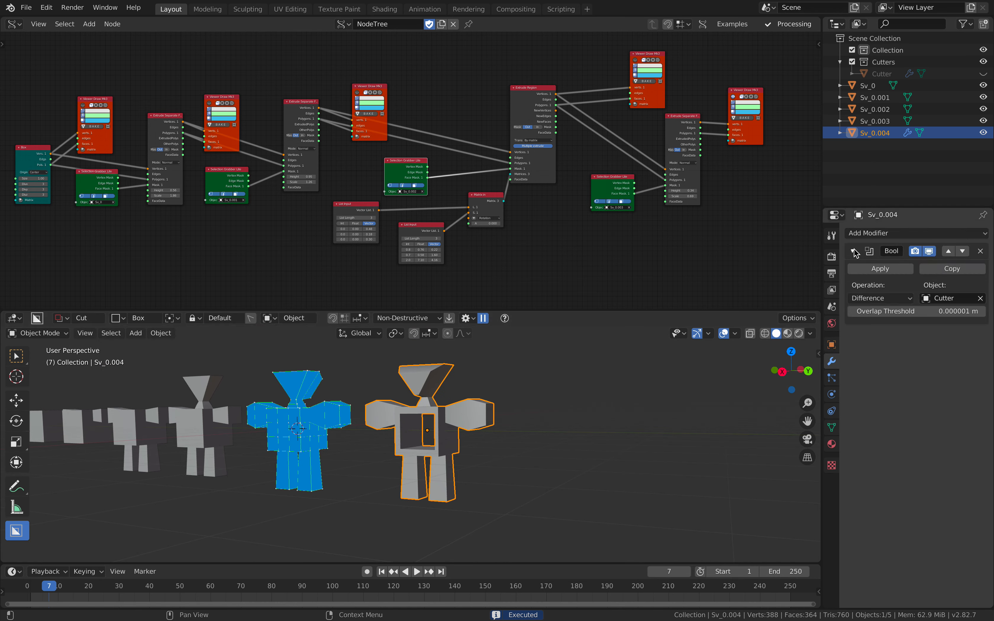
left_click(854, 251)
left_click(592, 415)
middle_click_drag(608, 414, 636, 421)
scroll(636, 422, "up", 2)
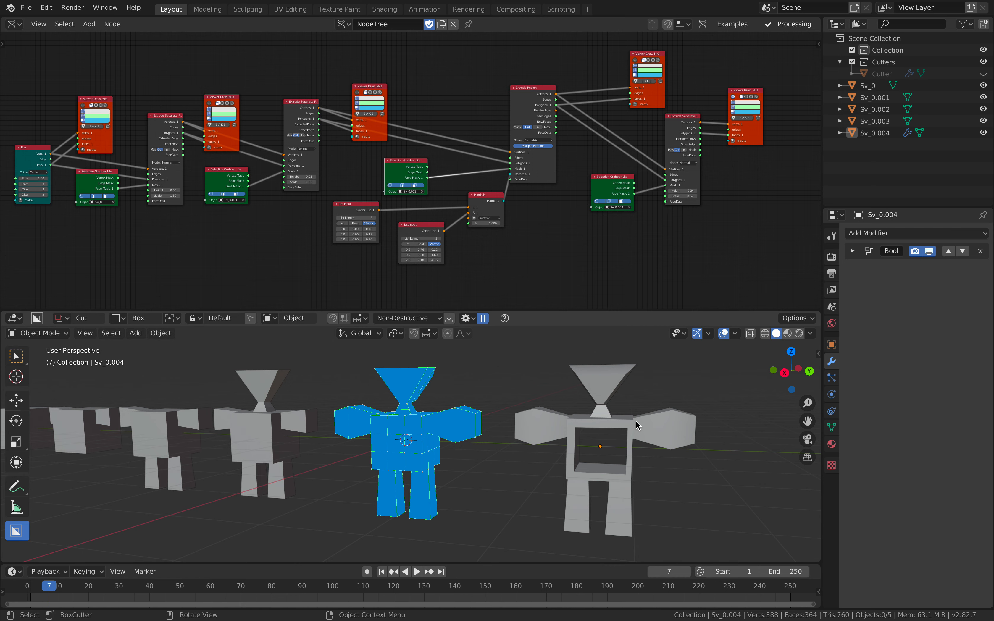